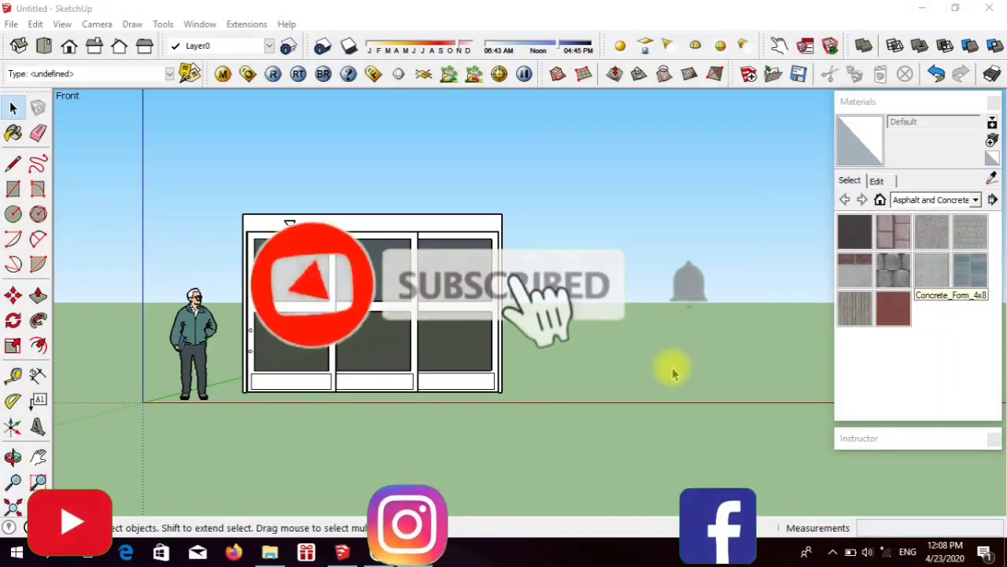
Step: Draw a rectangular post profile 0.06 m wide on the ground beside the door, viewed from the top
left_click(43, 47)
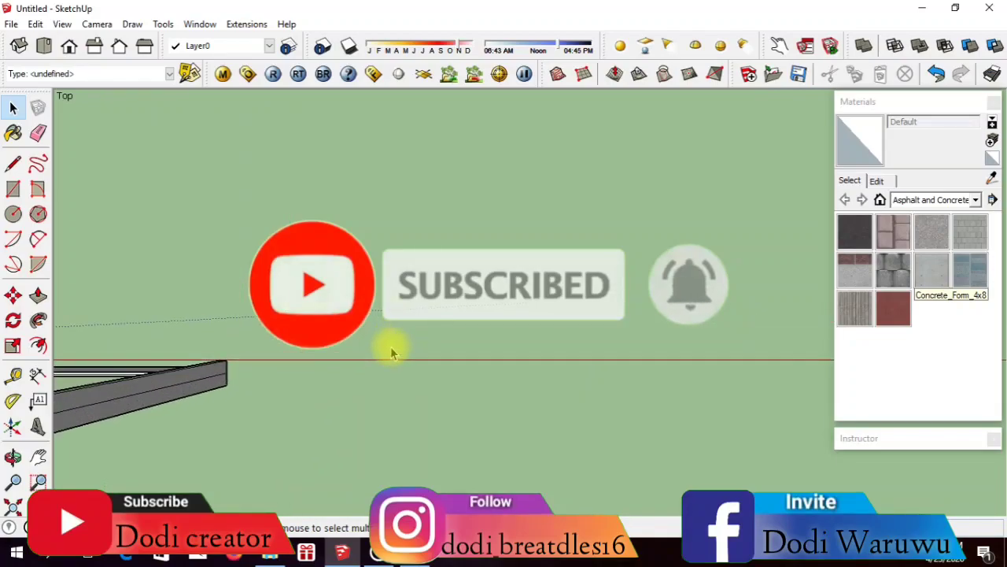
key("l")
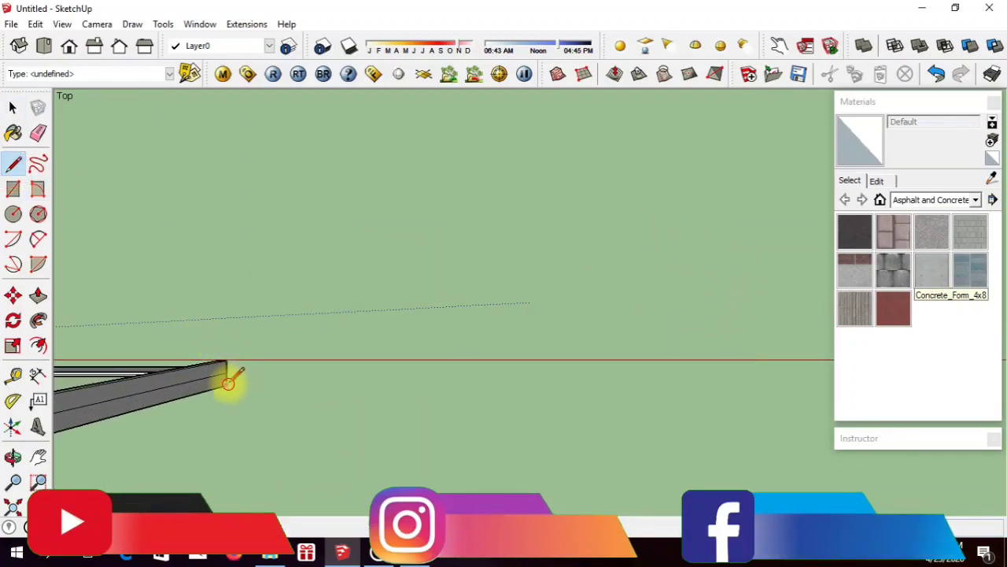
left_click(225, 384)
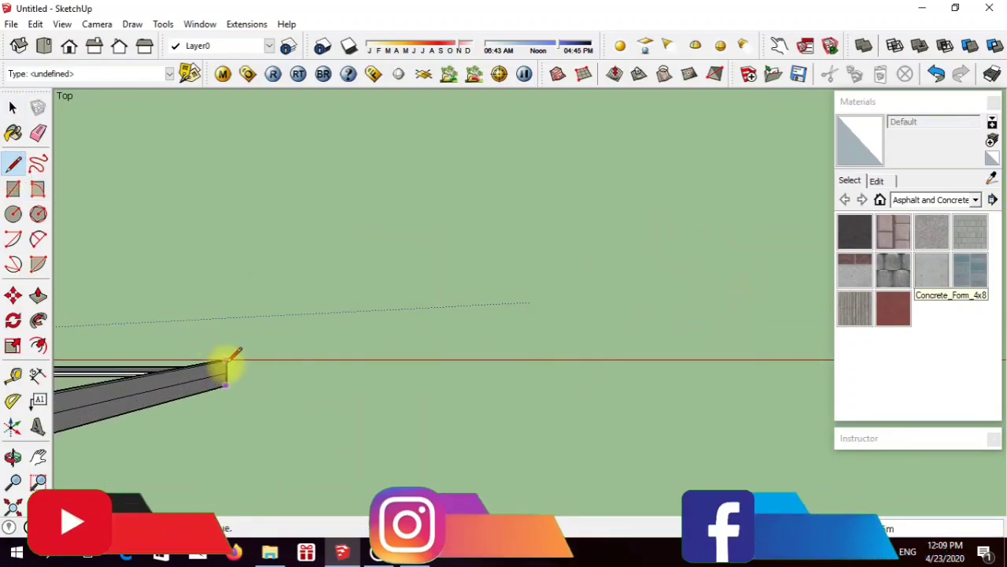
left_click(14, 162)
left_click(366, 384)
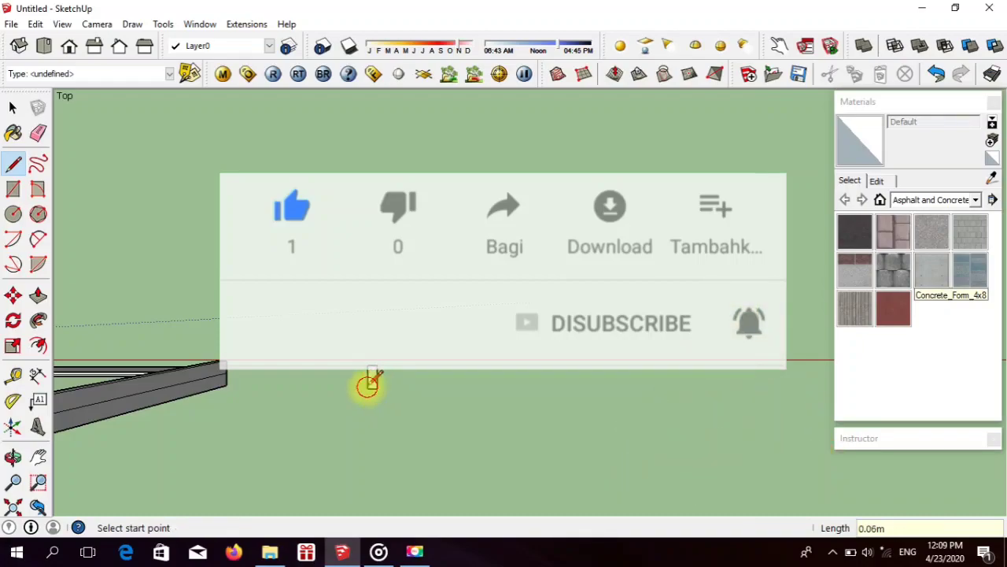
key("Escape")
Step: Extrude the profile upward with Push/Pull to match the reference door's top height, about 2.76 m
scroll(370, 386, "up", 3)
left_click(14, 455)
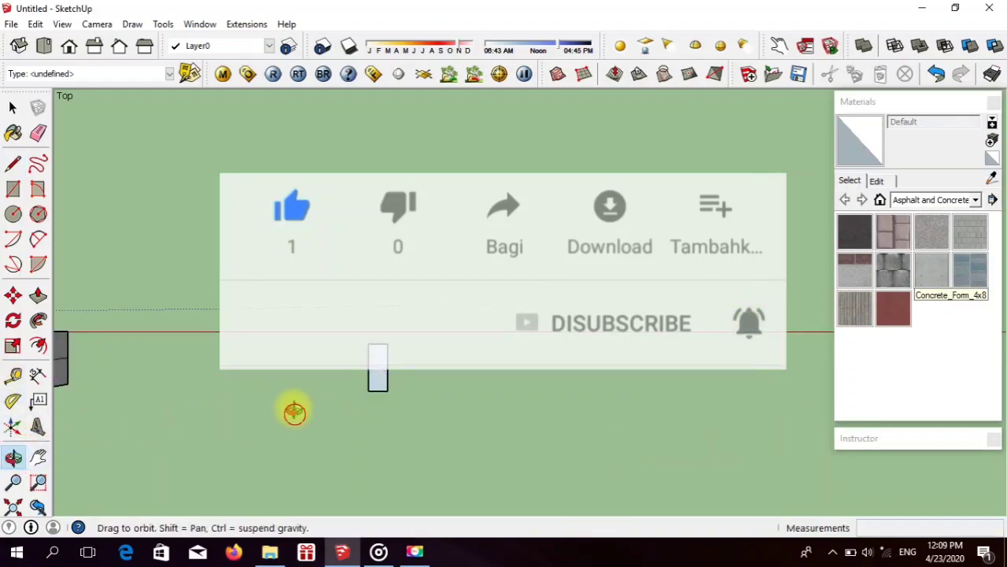
left_click_drag(294, 412, 207, 196)
left_click(38, 295)
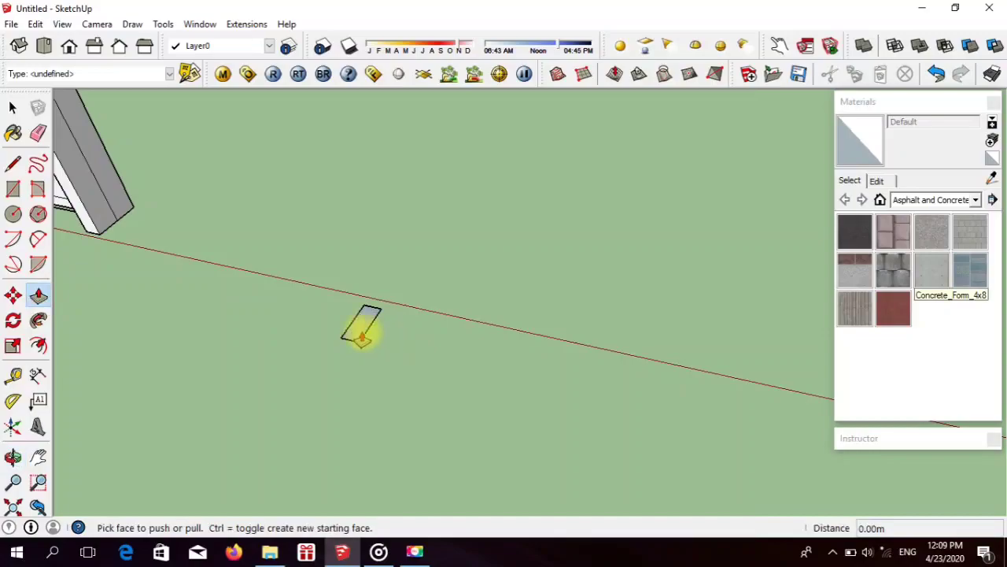
left_click(367, 324)
scroll(294, 218, "down", 5)
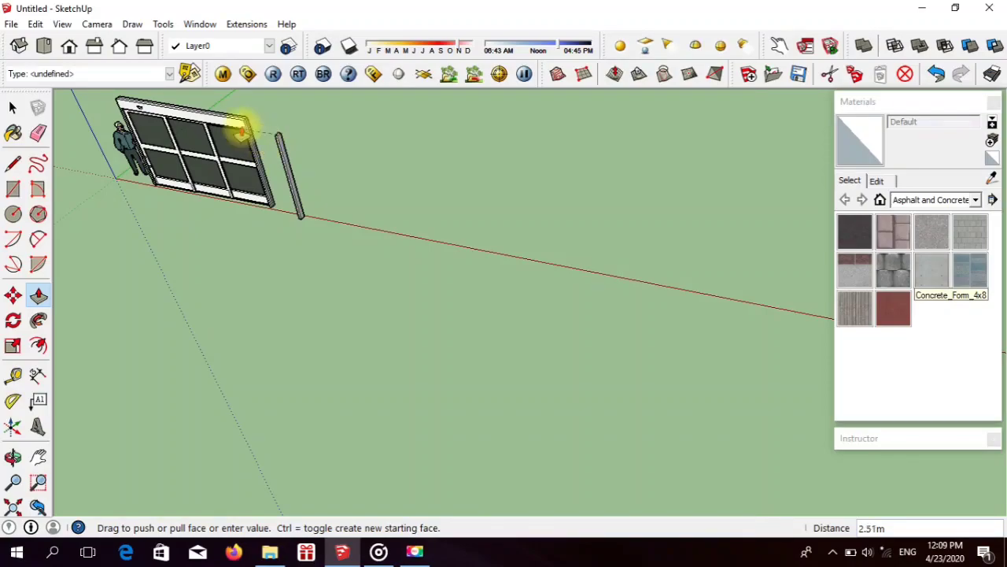
left_click(233, 123)
Step: Draw a 0.15 m line across the post's side face, level with the underside of the reference door's header
scroll(238, 124, "up", 4)
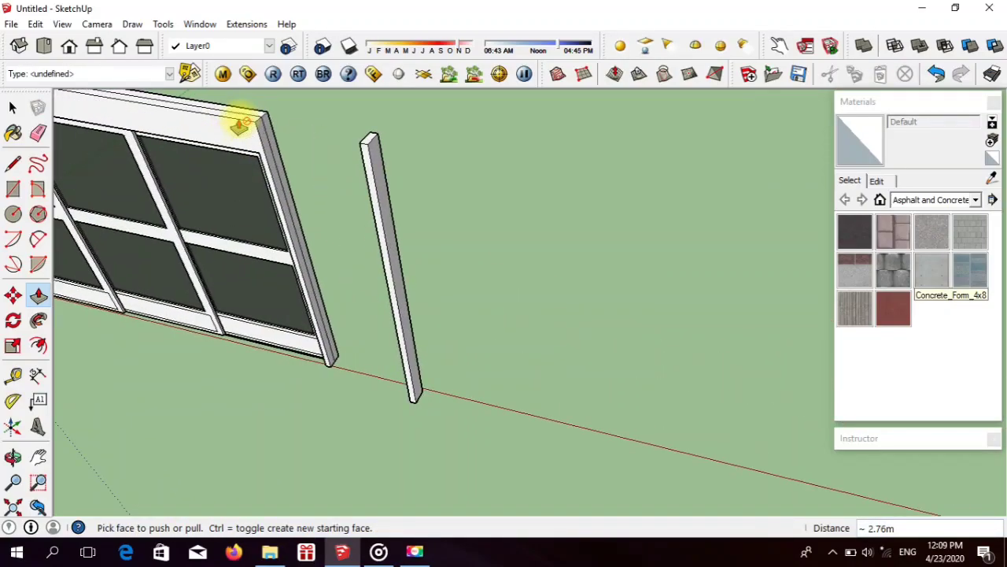
scroll(238, 124, "up", 2)
left_click(13, 163)
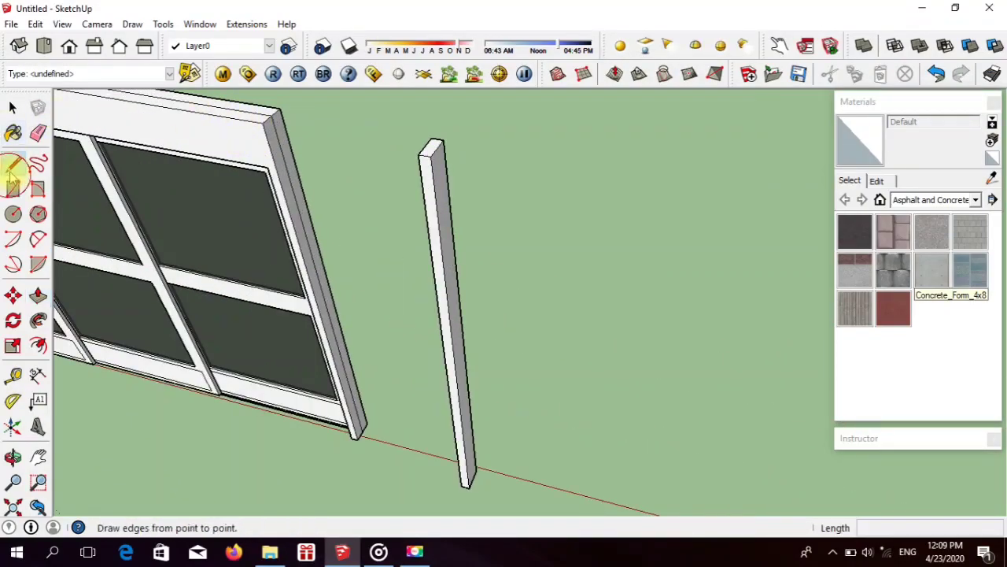
left_click(268, 166)
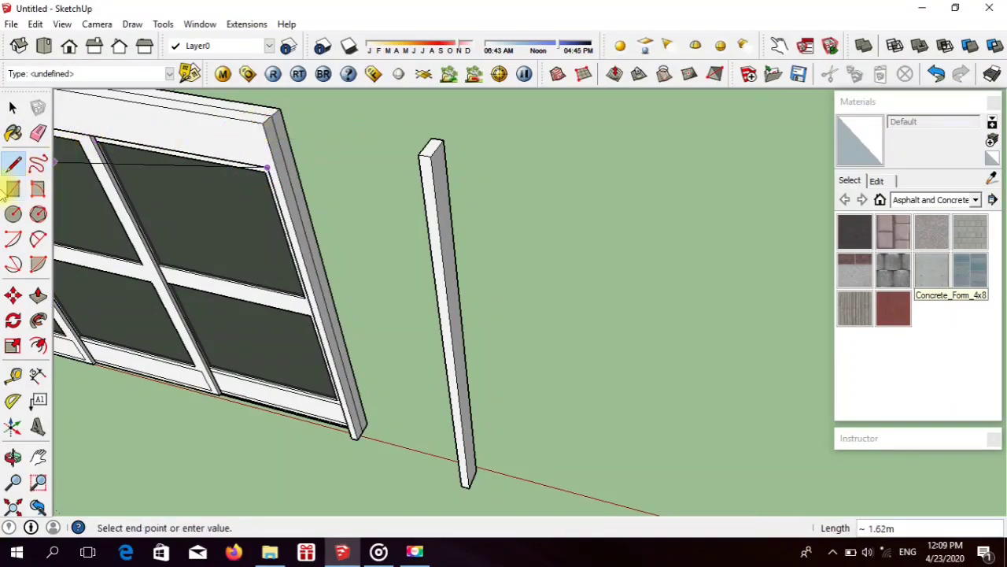
left_click(13, 169)
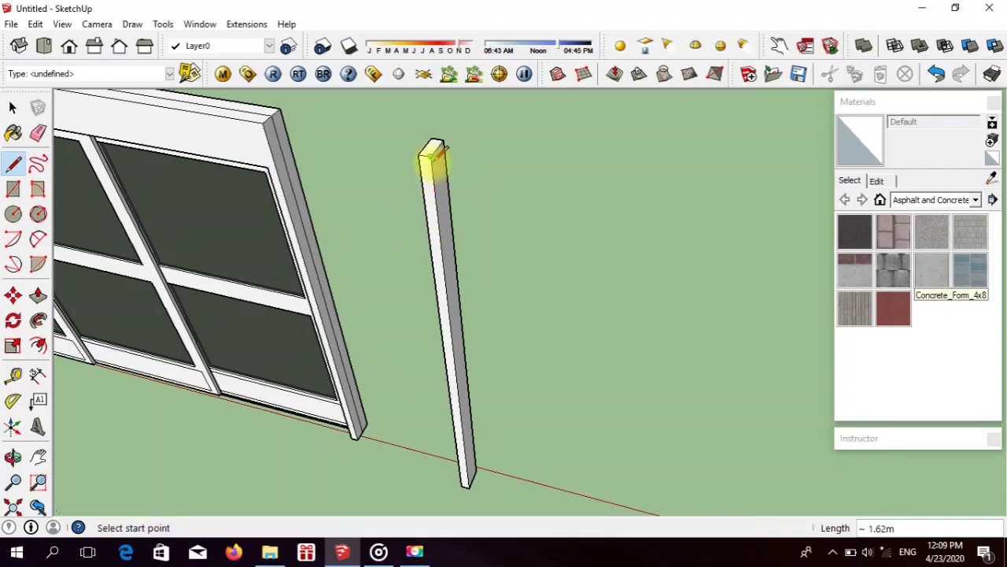
left_click(435, 203)
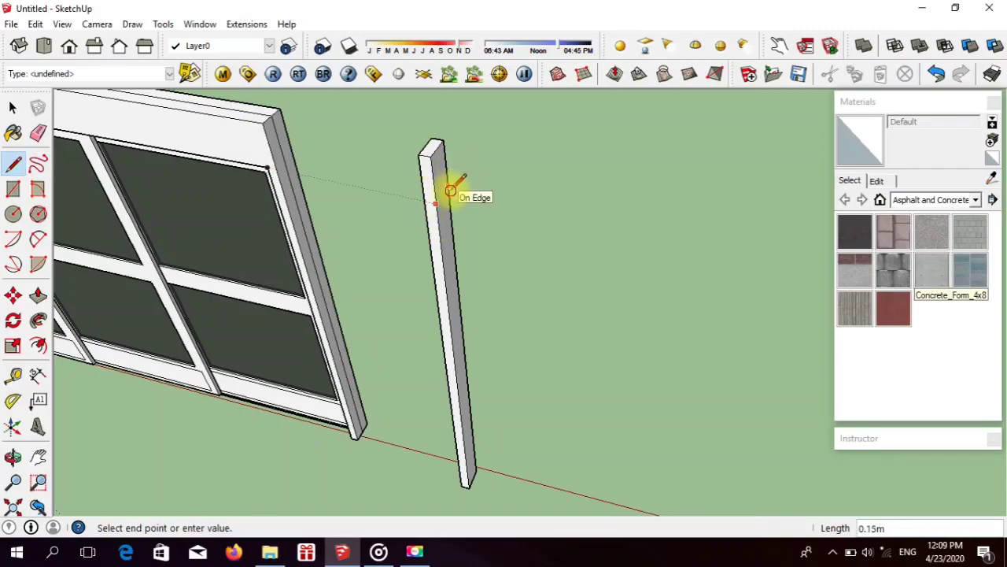
left_click(450, 189)
Step: Measure the reference door's width and extrude the upper part of the post's side face 3.76 m to form the header beam
left_click(267, 166)
scroll(517, 243, "down", 4)
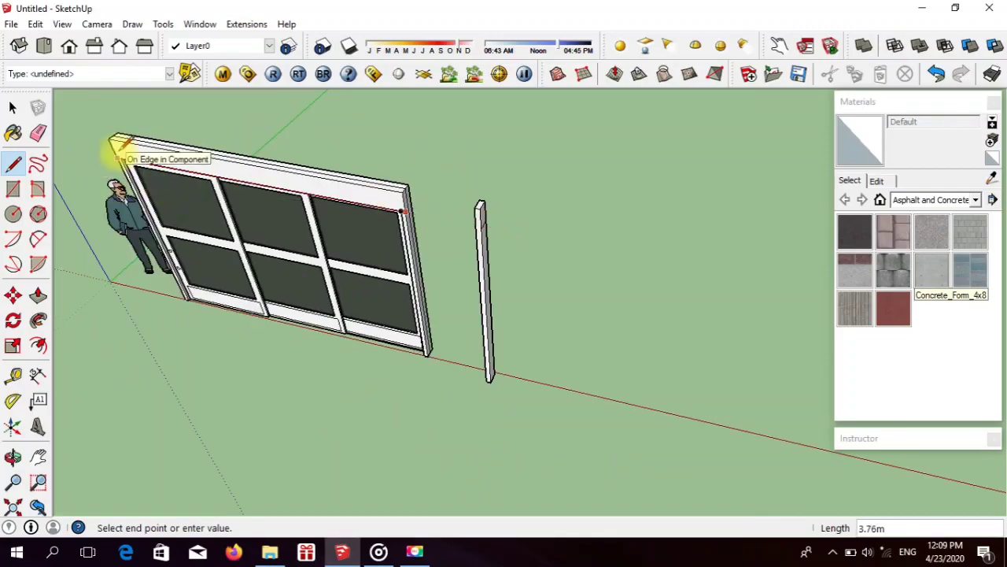
left_click(38, 294)
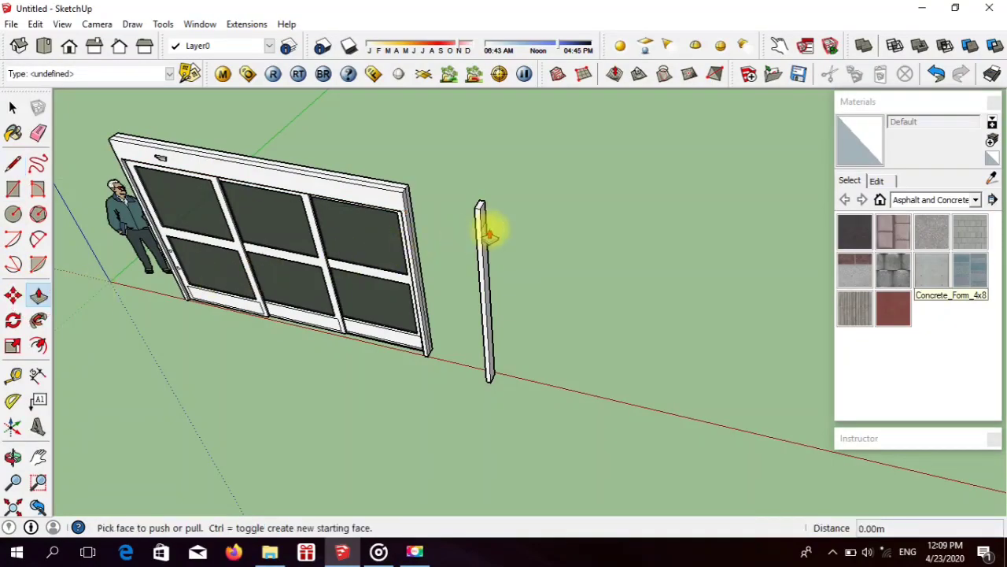
left_click_drag(480, 214, 594, 242)
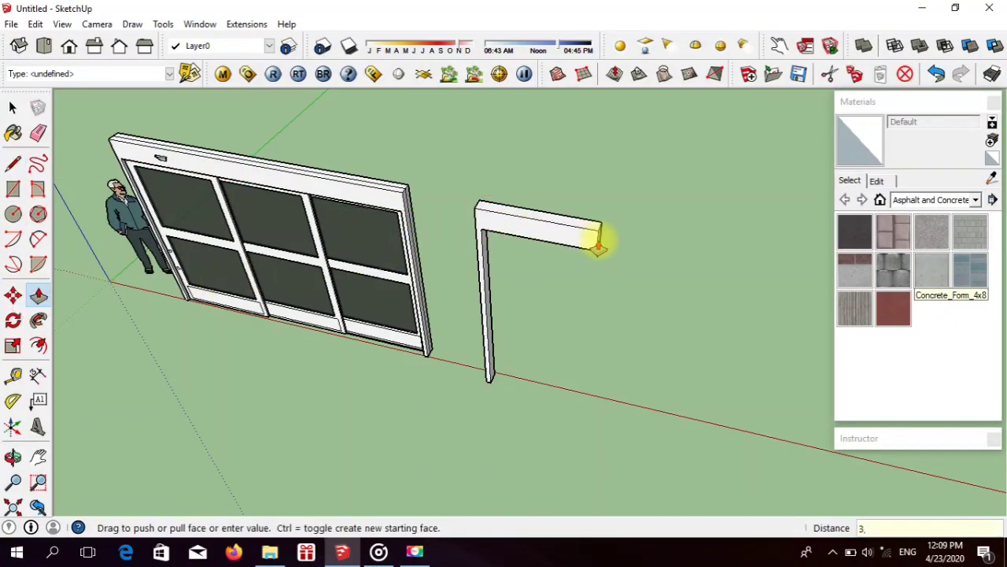
key("Return")
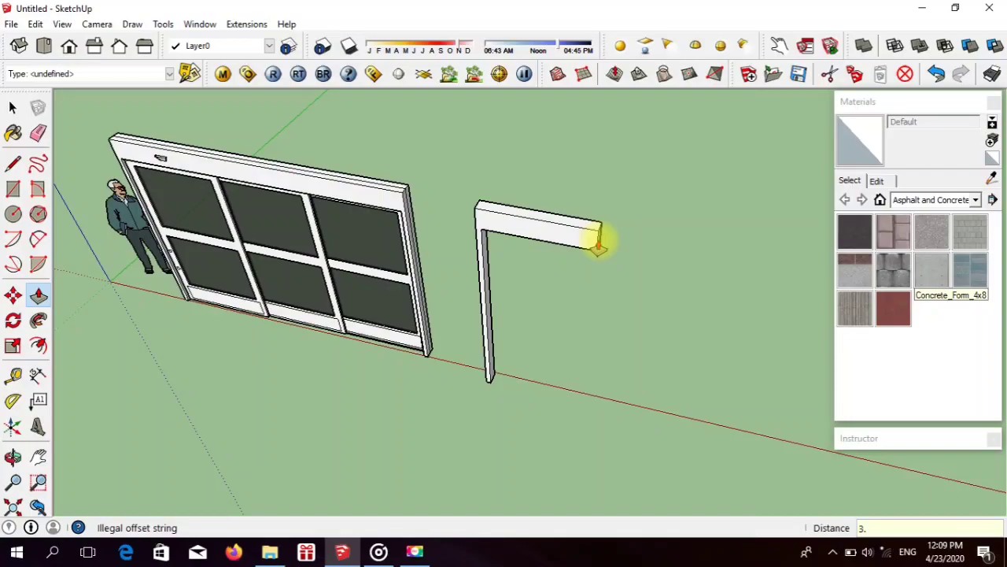
key("Return")
scroll(56, 192, "down", 3)
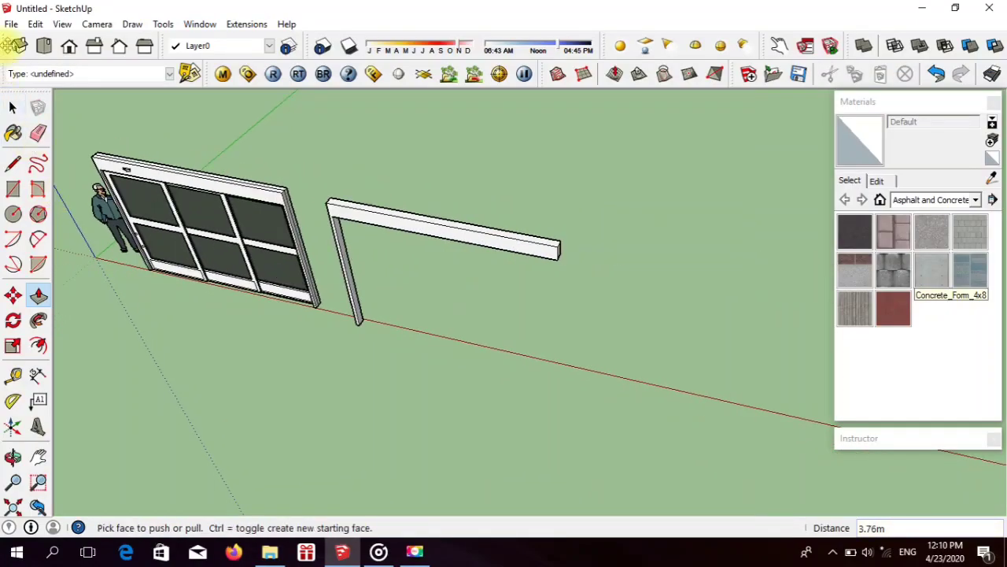
Step: Mark a 0.06 m wide strip across the header beam's underside at its free end for the second post
left_click(71, 51)
scroll(490, 304, "down", 2)
scroll(512, 281, "up", 4)
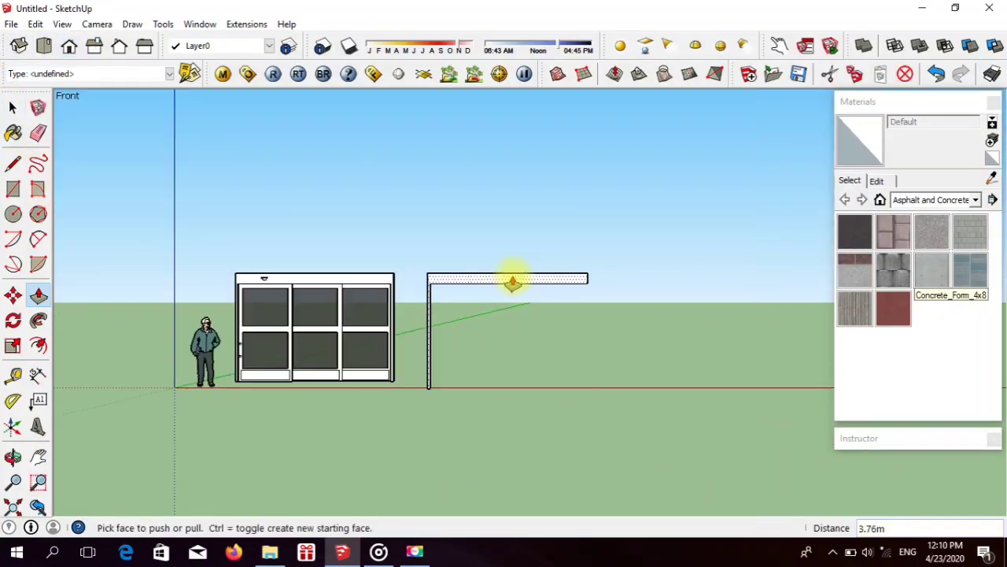
scroll(512, 281, "up", 4)
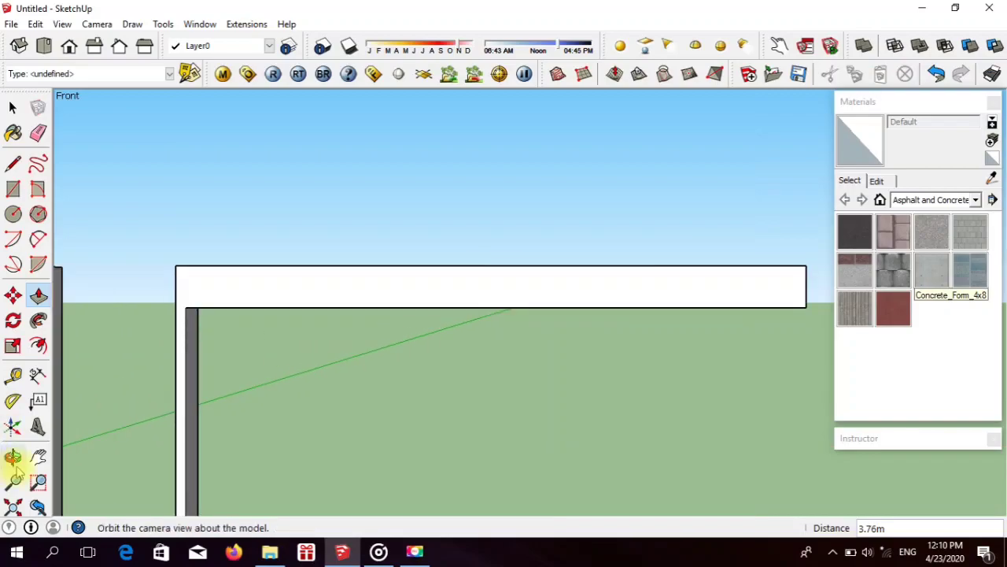
left_click(13, 457)
mouse_move(557, 301)
left_mouse_down()
mouse_move(438, 152)
mouse_move(39, 139)
left_mouse_up()
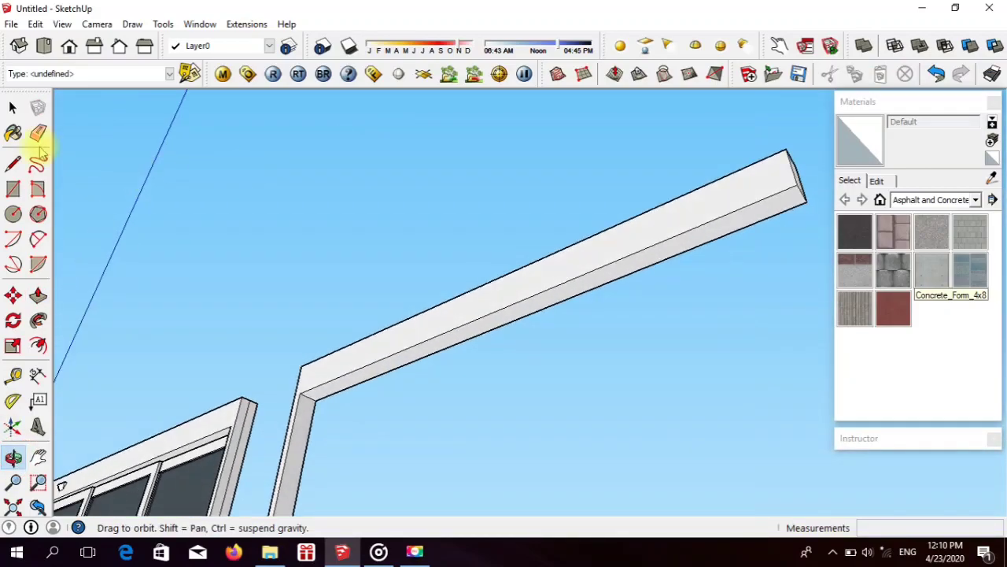
left_click(12, 162)
left_click(796, 182)
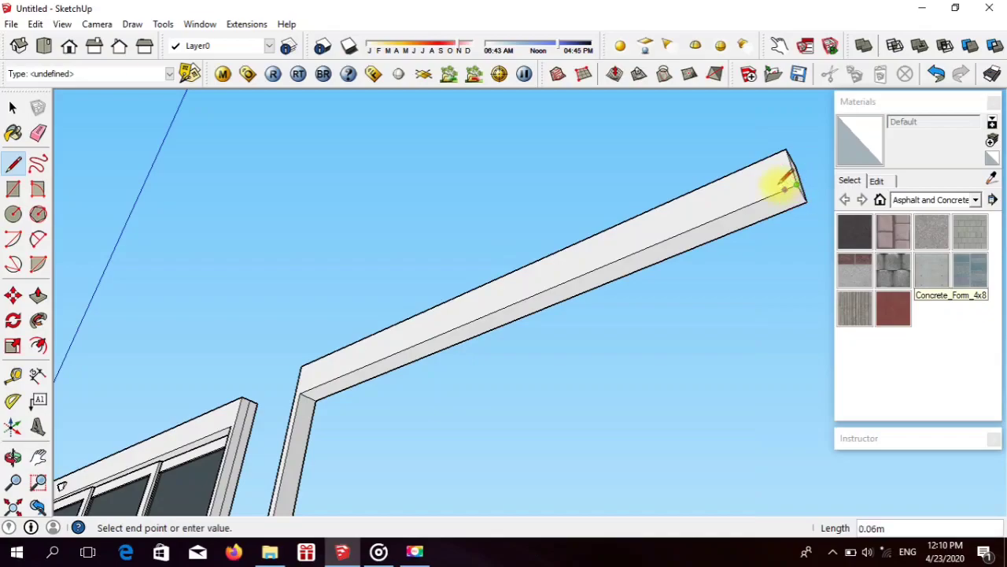
left_click(778, 185)
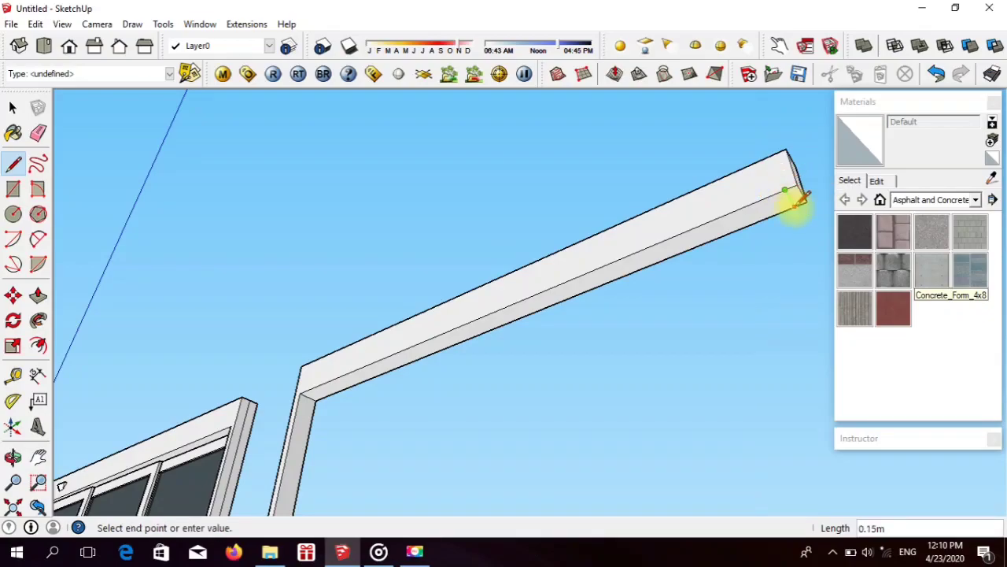
Step: Extrude the marked strip downward 2.51 m to form the second post, level with the base of the first
left_click(37, 296)
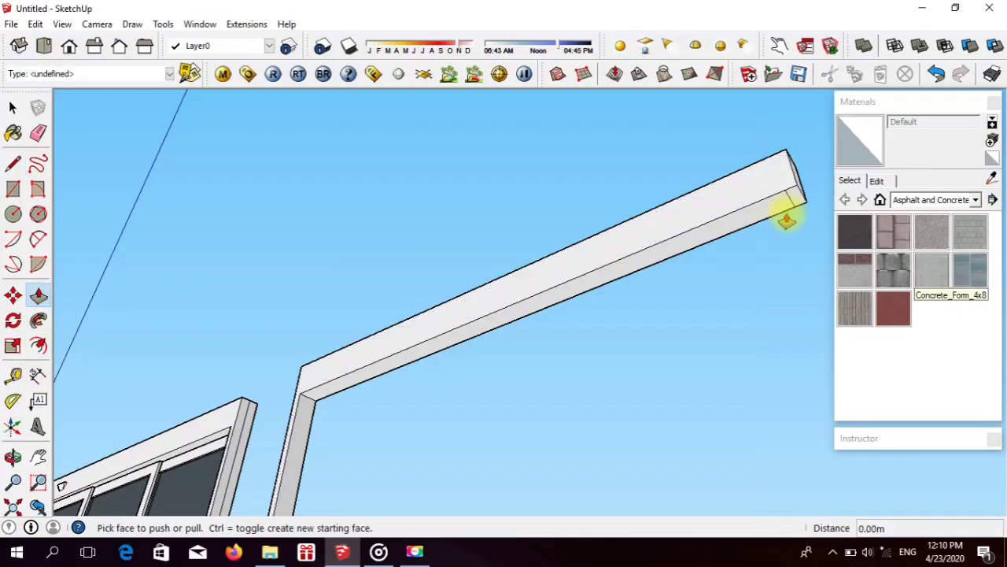
left_click(795, 201)
scroll(792, 304, "down", 5)
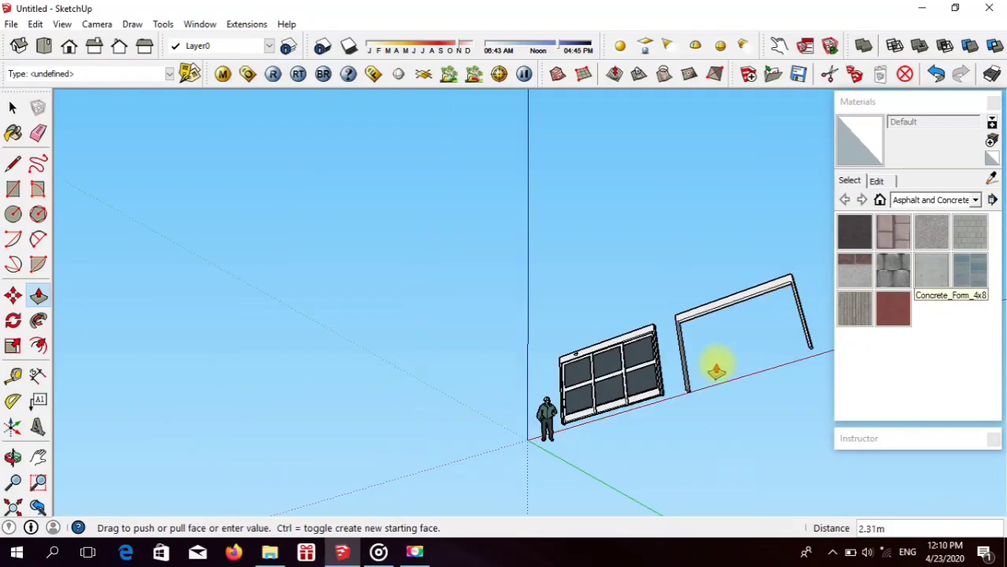
scroll(708, 370, "up", 2)
scroll(681, 391, "up", 4)
left_click(666, 393)
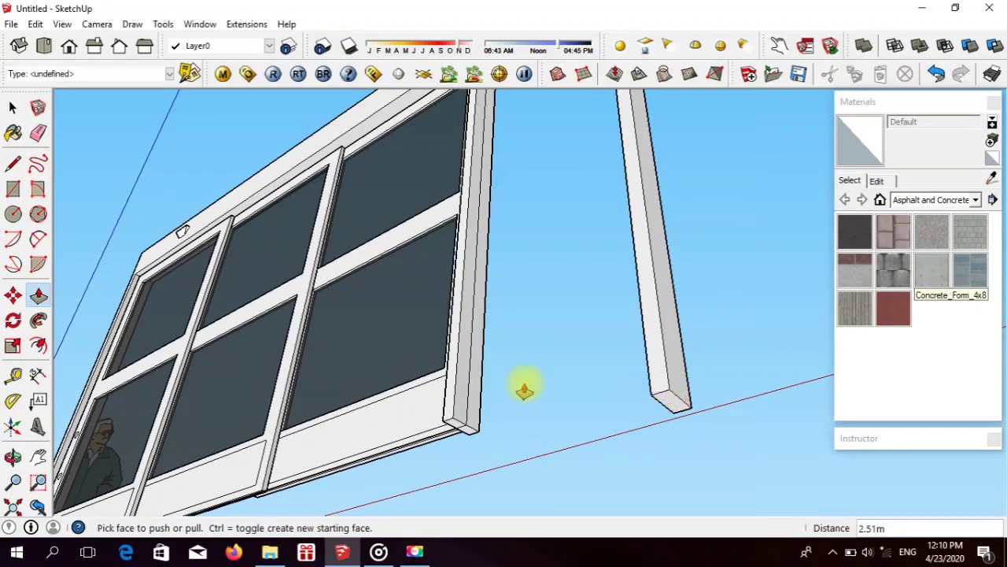
Step: Examine the new door frame next to the reference door from several angles and distances
left_click(13, 458)
left_click_drag(180, 348, 89, 396)
scroll(89, 396, "down", 3)
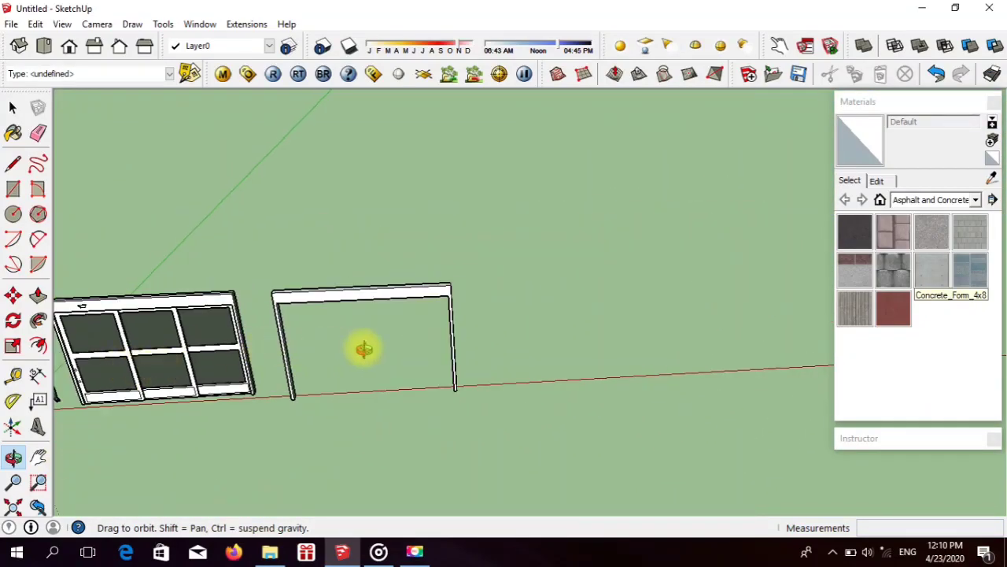
scroll(411, 334, "up", 2)
scroll(410, 335, "up", 2)
scroll(512, 334, "down", 2)
scroll(315, 278, "up", 3)
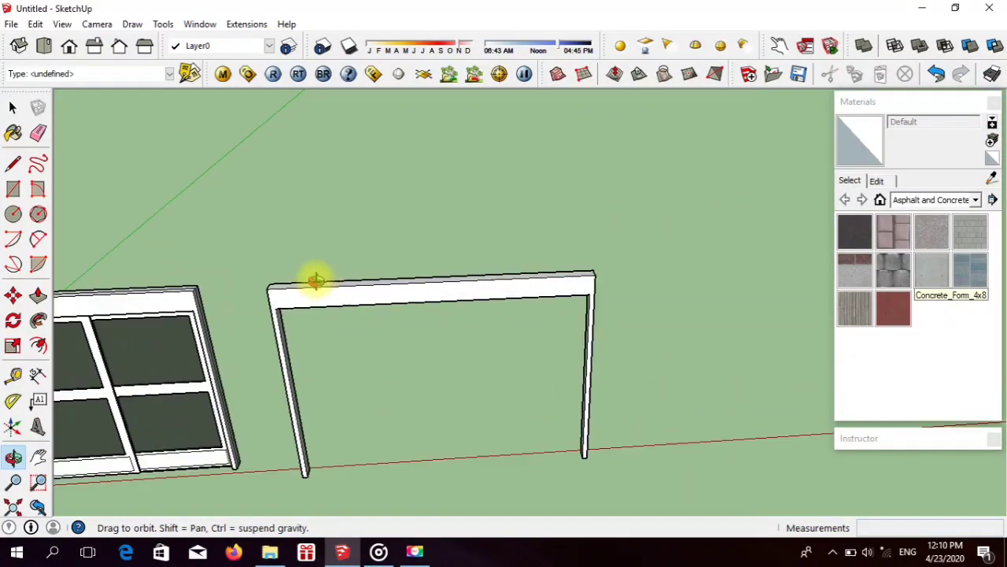
scroll(386, 294, "down", 3)
scroll(169, 385, "up", 5)
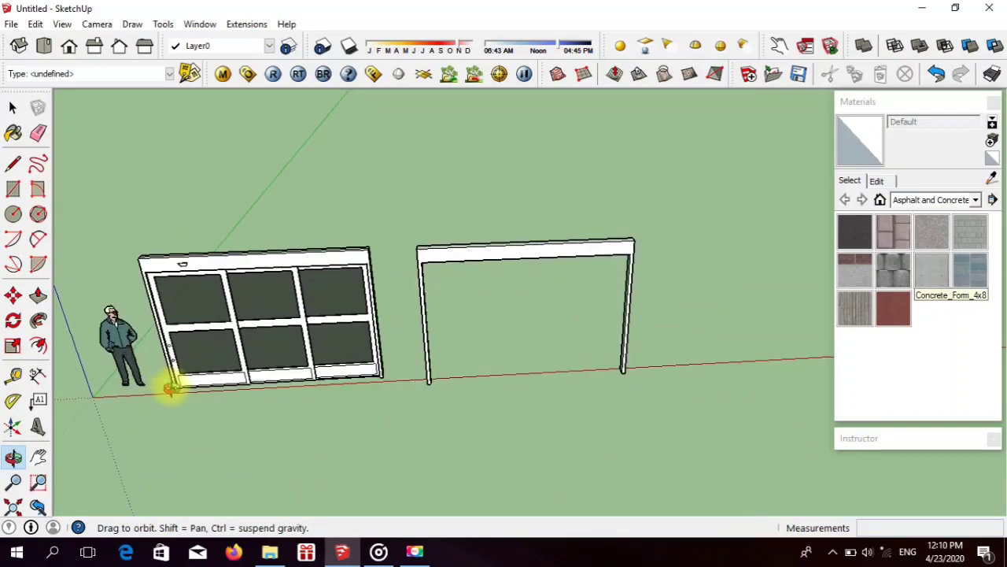
scroll(189, 356, "up", 3)
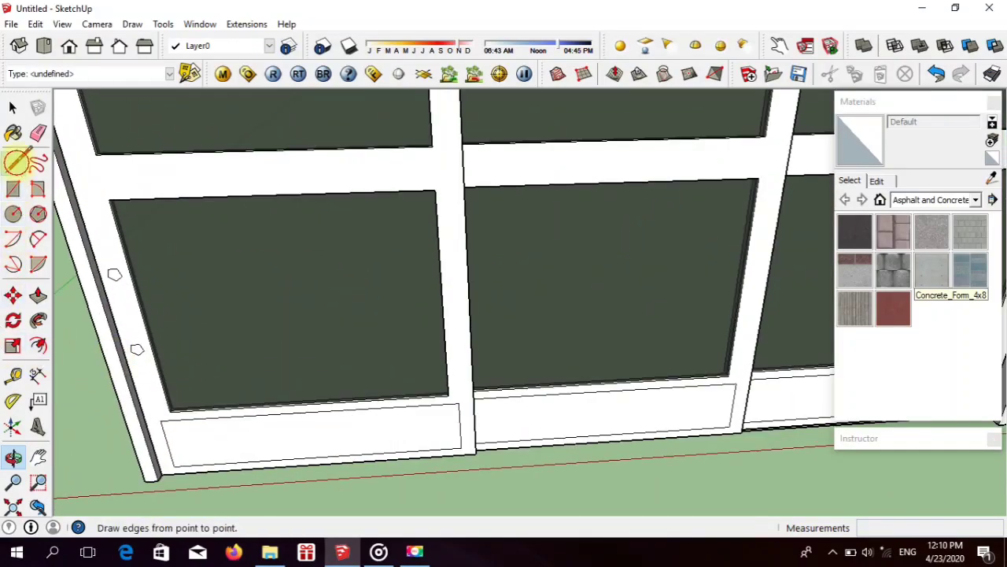
left_click(12, 162)
left_click(160, 474)
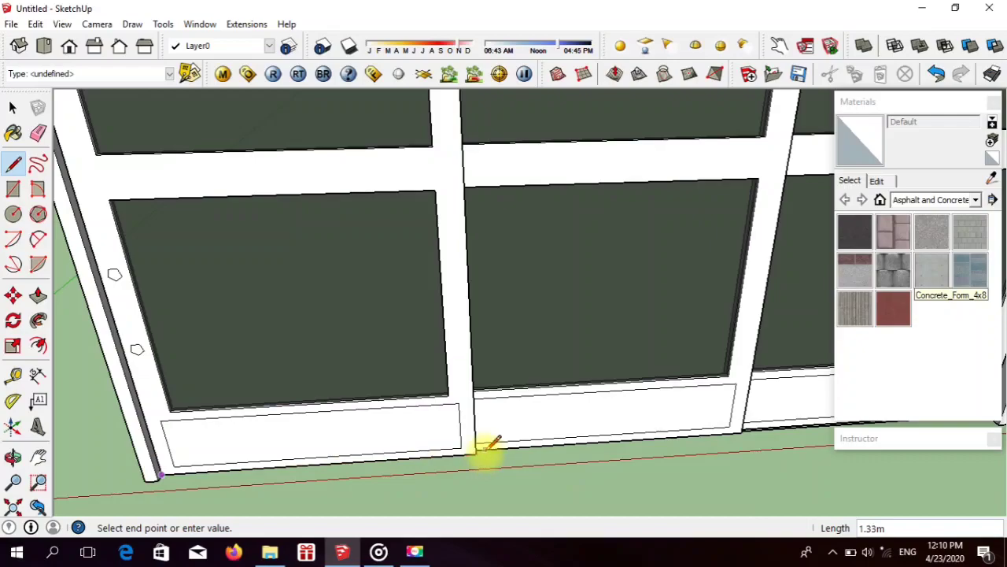
left_click(69, 45)
scroll(224, 271, "down", 5)
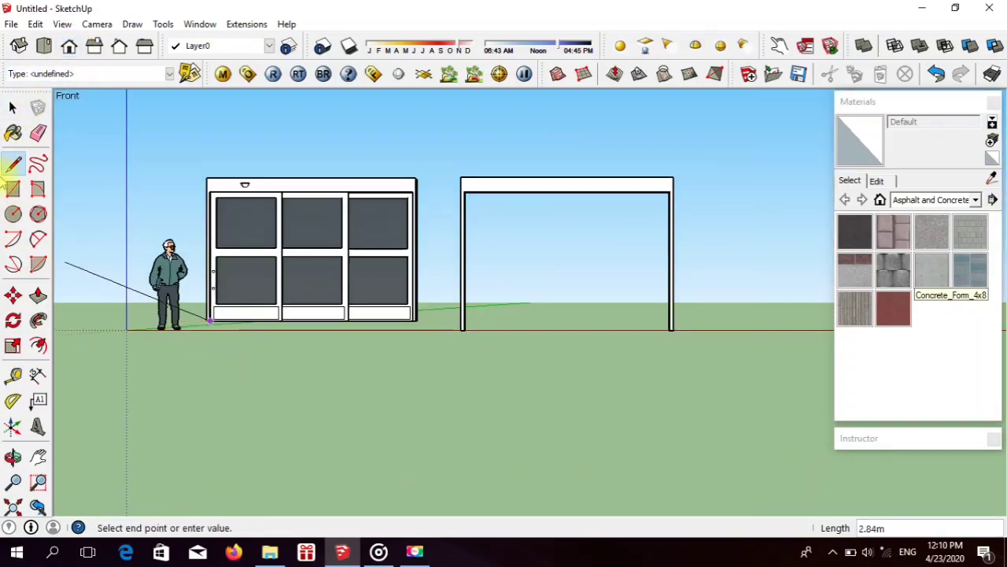
Step: Draw a 3.70 m by 2.51 m rectangle filling the new frame's opening between the posts and the header beam
left_click(13, 189)
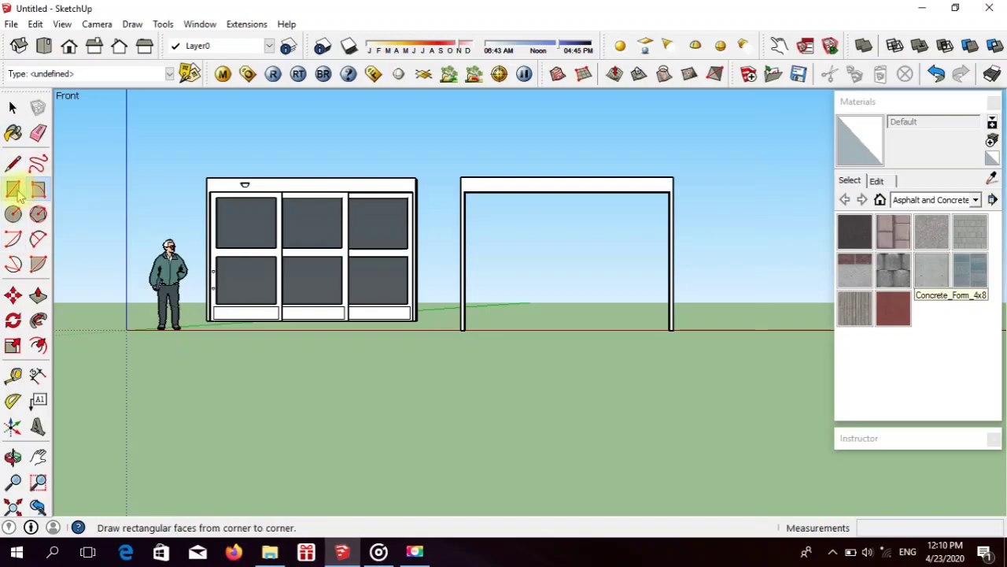
scroll(512, 197, "up", 2)
scroll(512, 197, "up", 4)
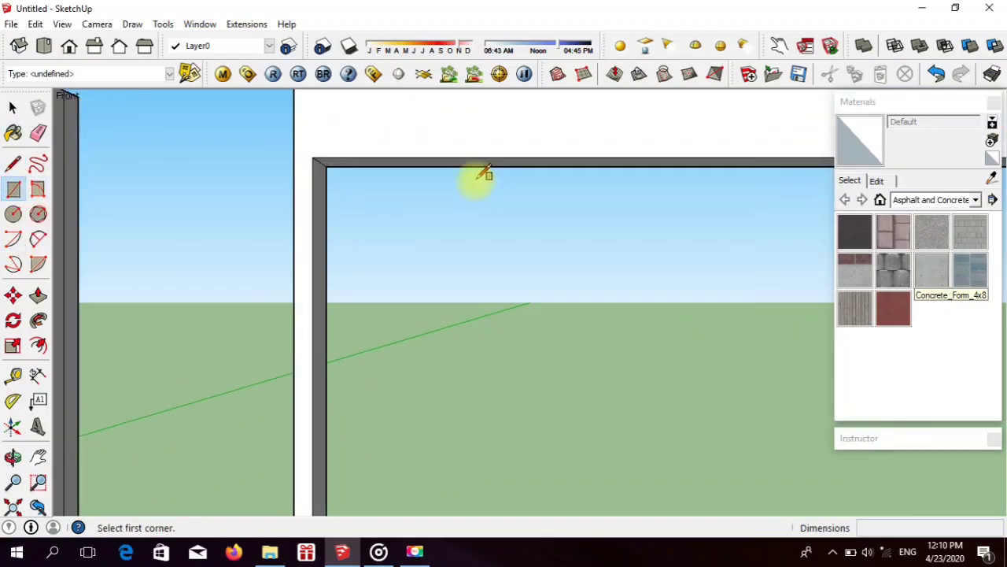
left_click(247, 151)
scroll(250, 153, "down", 3)
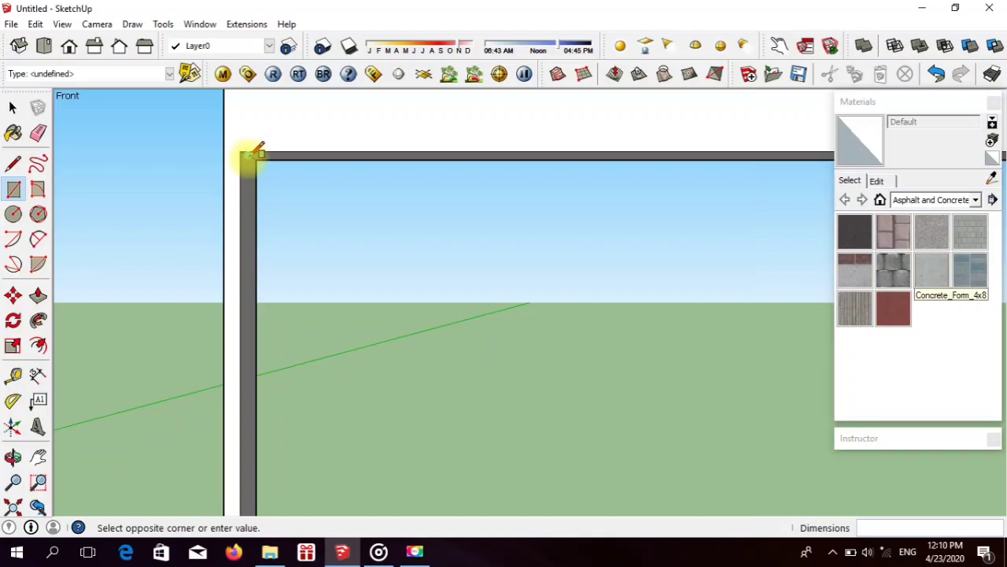
scroll(580, 393, "up", 5)
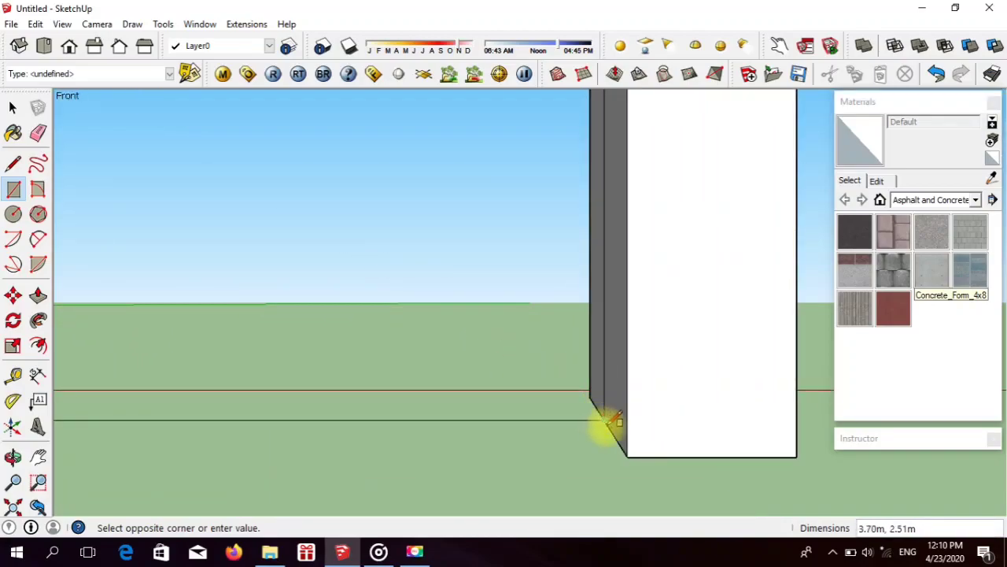
left_click(607, 425)
scroll(618, 456, "up", 5)
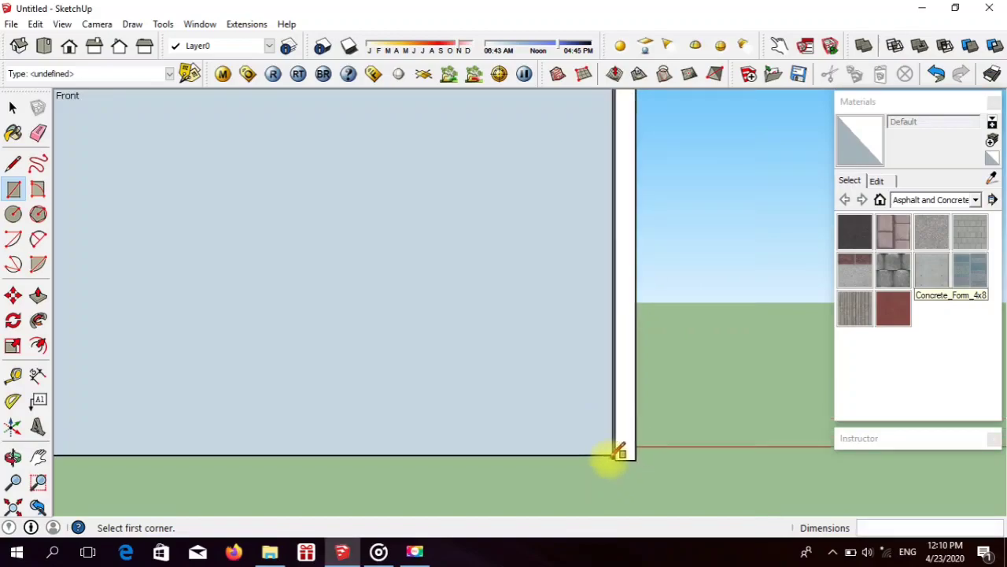
scroll(618, 452, "down", 5)
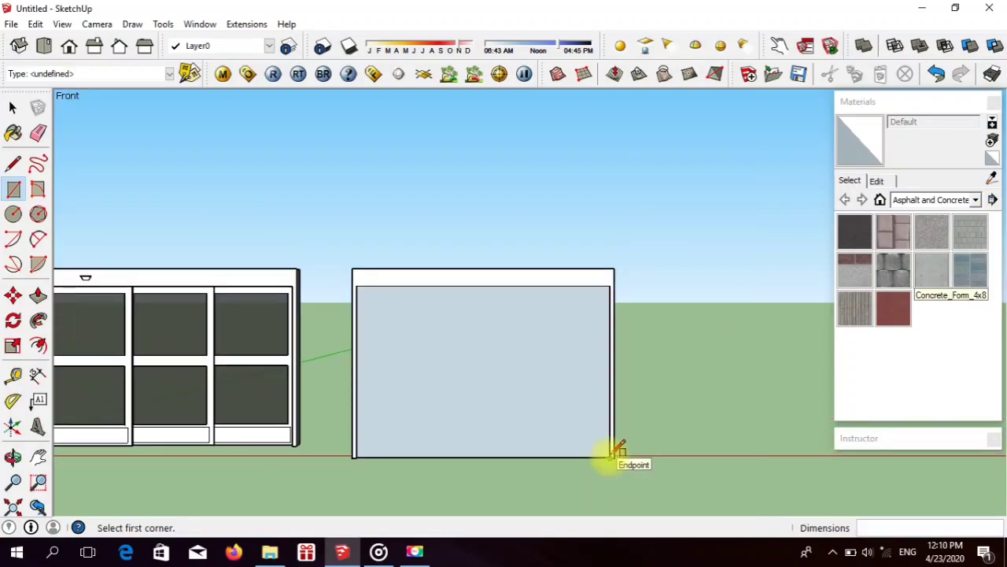
scroll(520, 432, "down", 2)
scroll(517, 432, "up", 3)
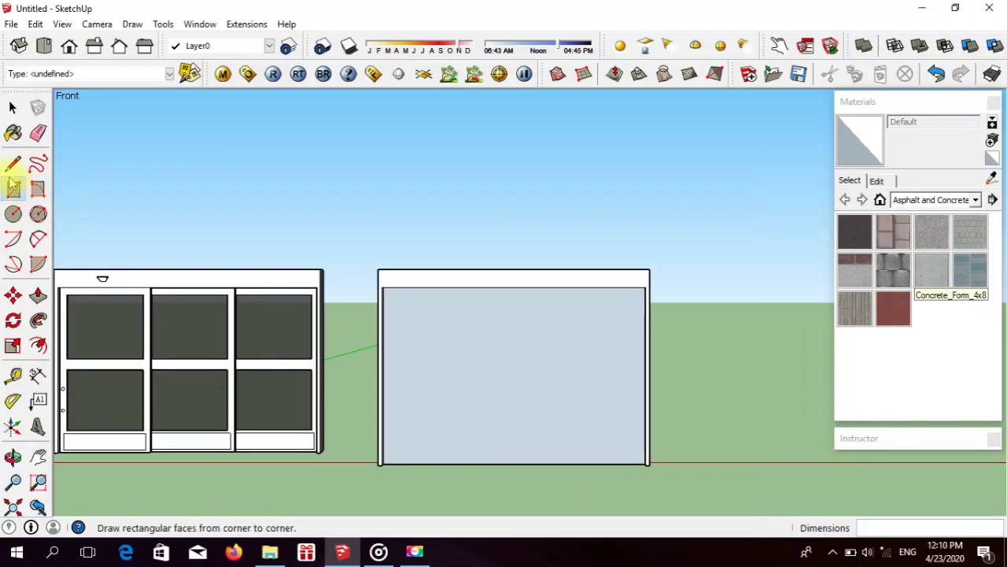
Step: Draw a horizontal line across the middle of the opening's face from one post to the other
left_click(12, 163)
scroll(432, 355, "up", 4)
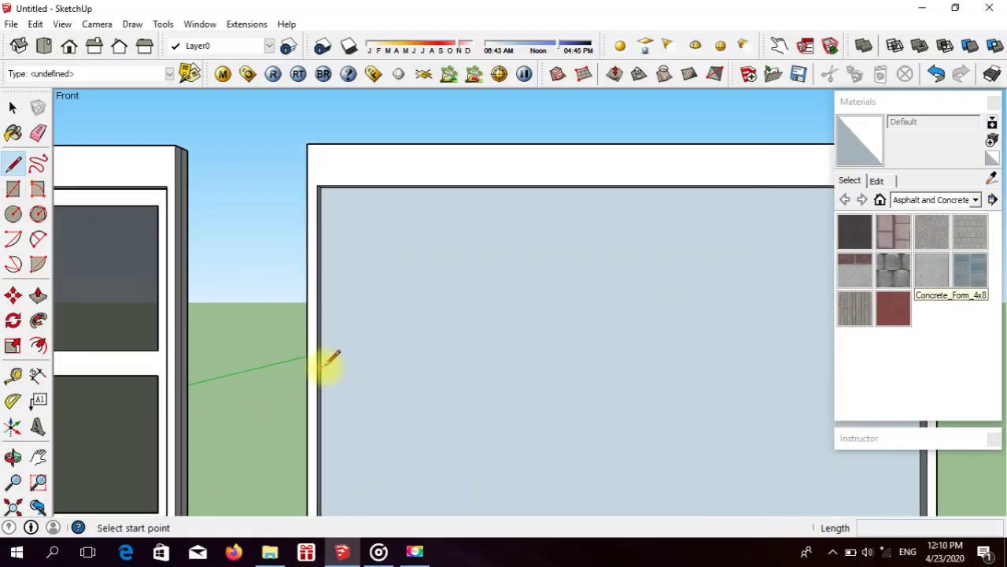
left_click(322, 386)
scroll(323, 386, "down", 3)
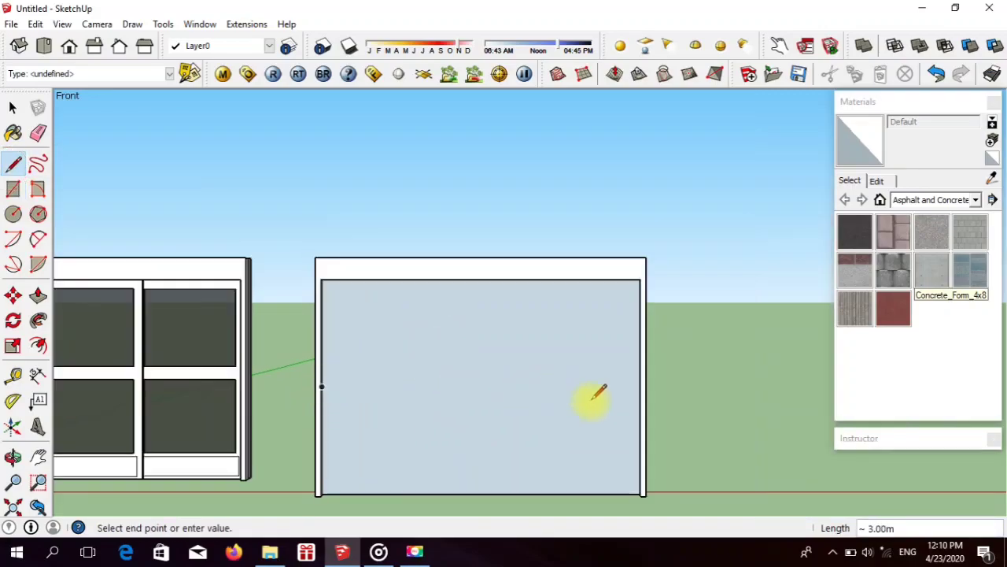
left_click(640, 384)
scroll(346, 378, "up", 4)
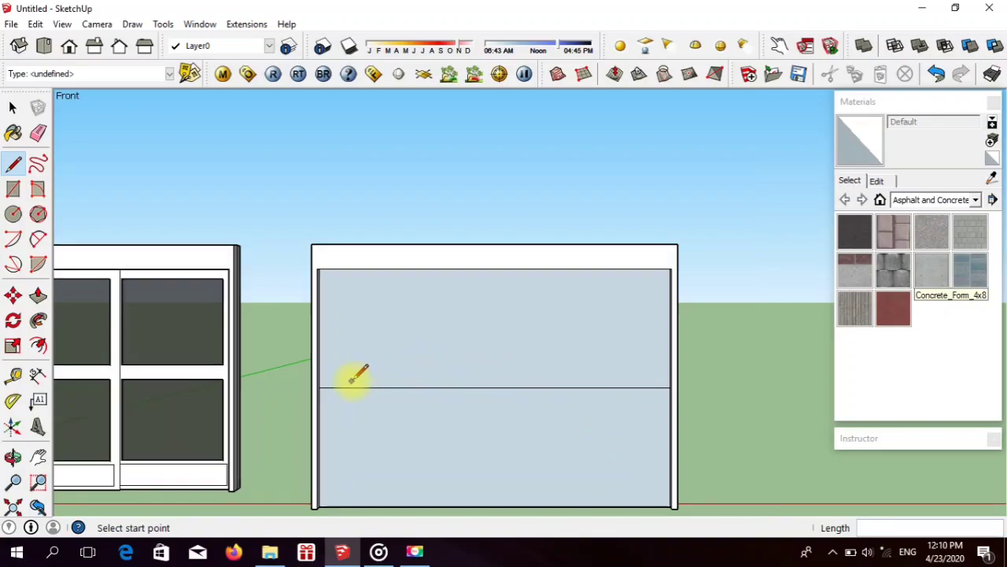
Step: Draw a parallel 3.70 m line just above the horizontal centre line, spanning the full opening
left_click(284, 406)
left_click(287, 377)
left_click(285, 385)
scroll(286, 384, "down", 4)
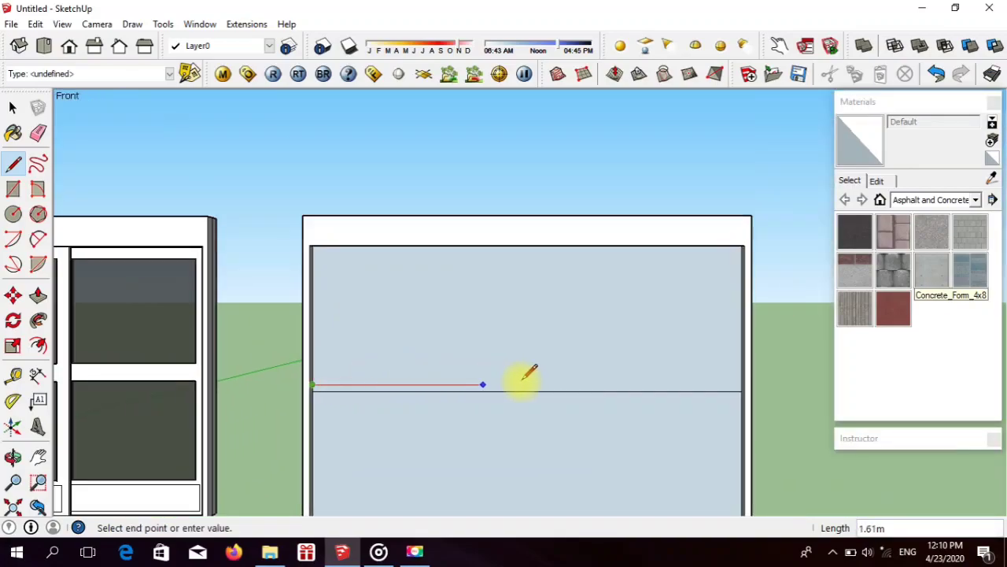
scroll(692, 384, "up", 3)
left_click(762, 389)
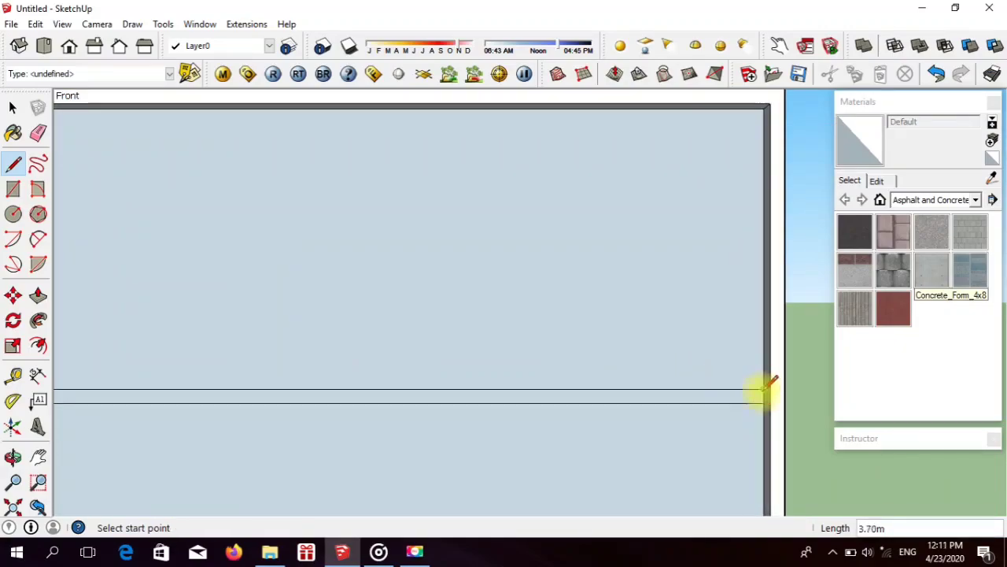
Step: Draw another parallel line 0.06 m below the horizontal centre line to complete the middle rail's outline
left_click(762, 402)
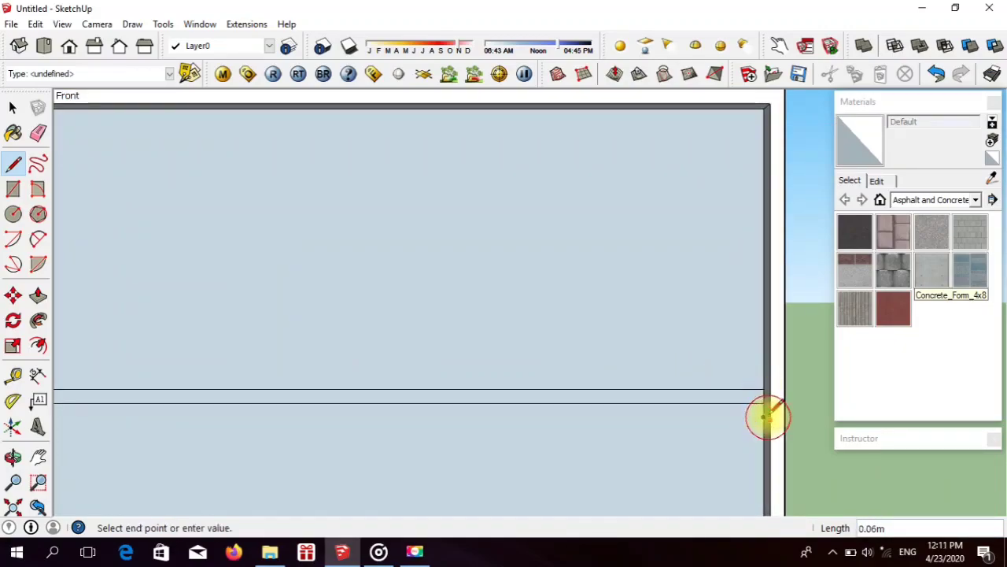
scroll(768, 413, "down", 3)
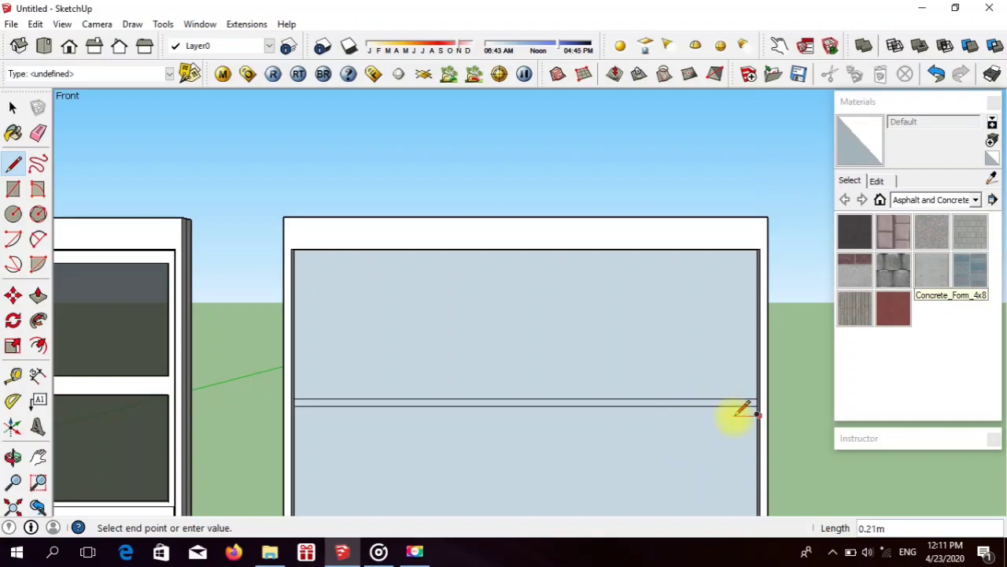
left_click(298, 405)
scroll(394, 341, "down", 2)
scroll(388, 347, "down", 1)
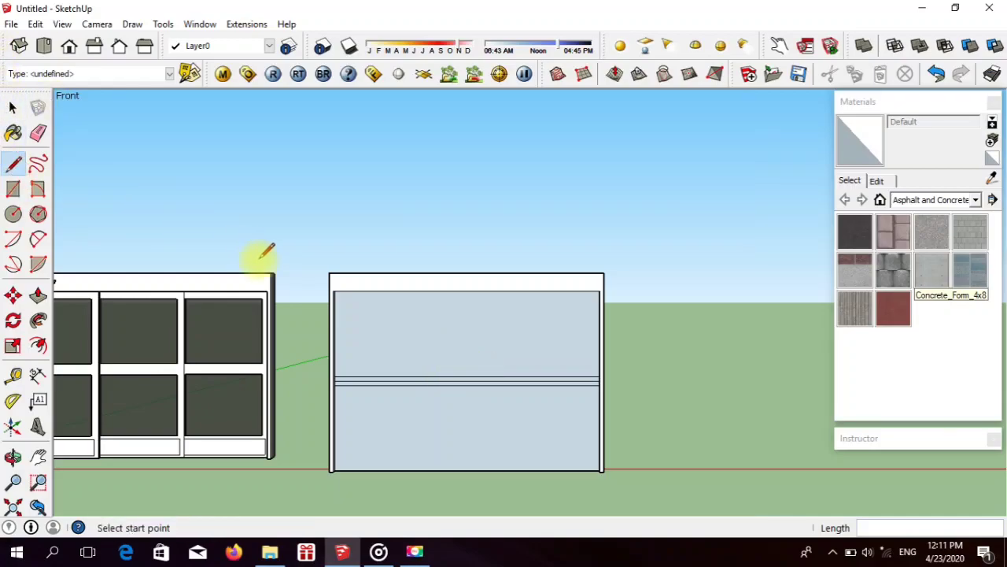
Step: Draw a vertical line from the face's bottom edge to its top edge about one third across from the left post
scroll(465, 299, "up", 3)
scroll(488, 260, "down", 4)
scroll(480, 236, "down", 2)
scroll(427, 377, "up", 3)
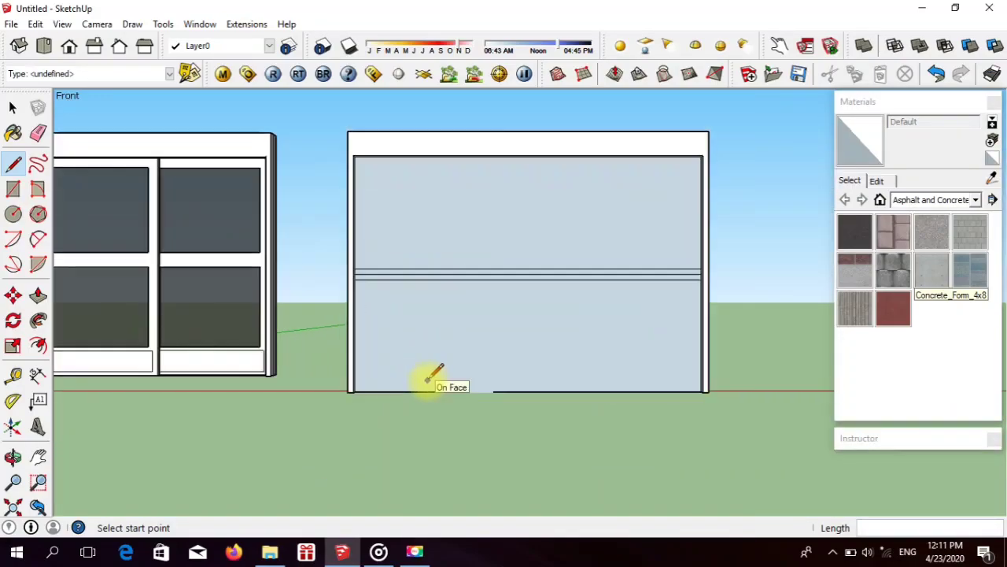
left_click(471, 392)
scroll(472, 260, "up", 3)
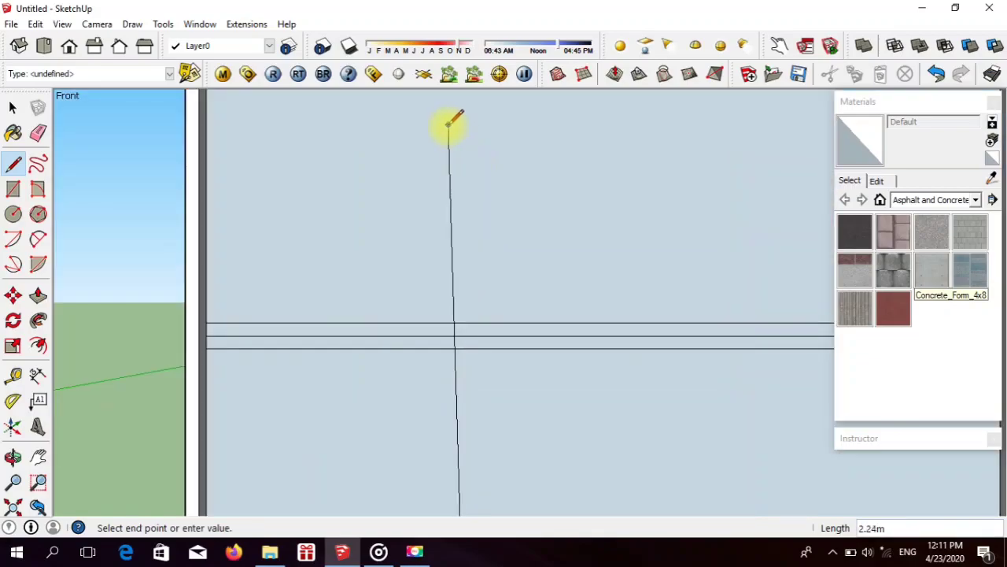
scroll(452, 157, "down", 2)
left_click(447, 140)
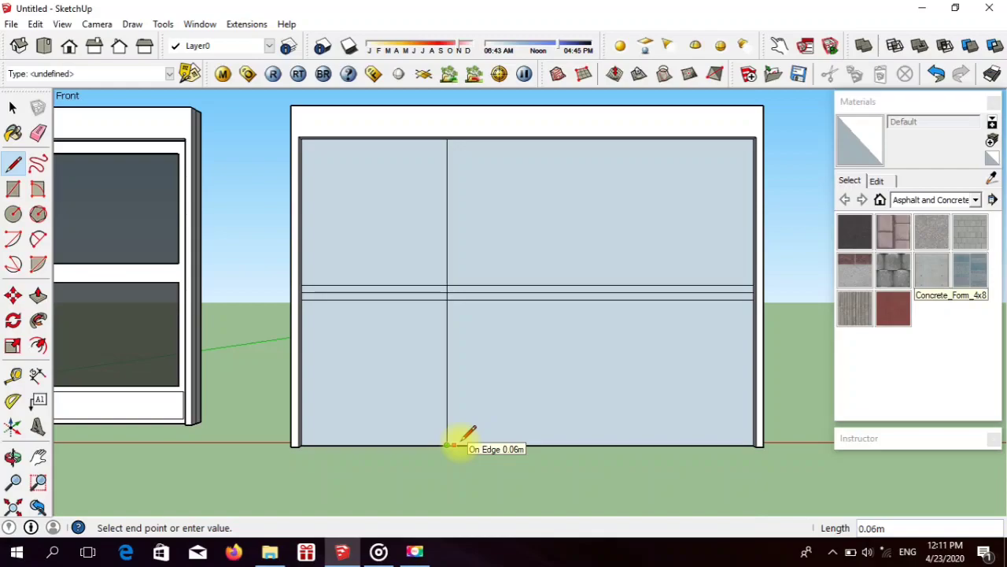
Step: Draw a second full-height vertical line 0.06 m to the right of the first to outline the left mullion
left_click(455, 445)
left_click(454, 445)
scroll(484, 429, "down", 3)
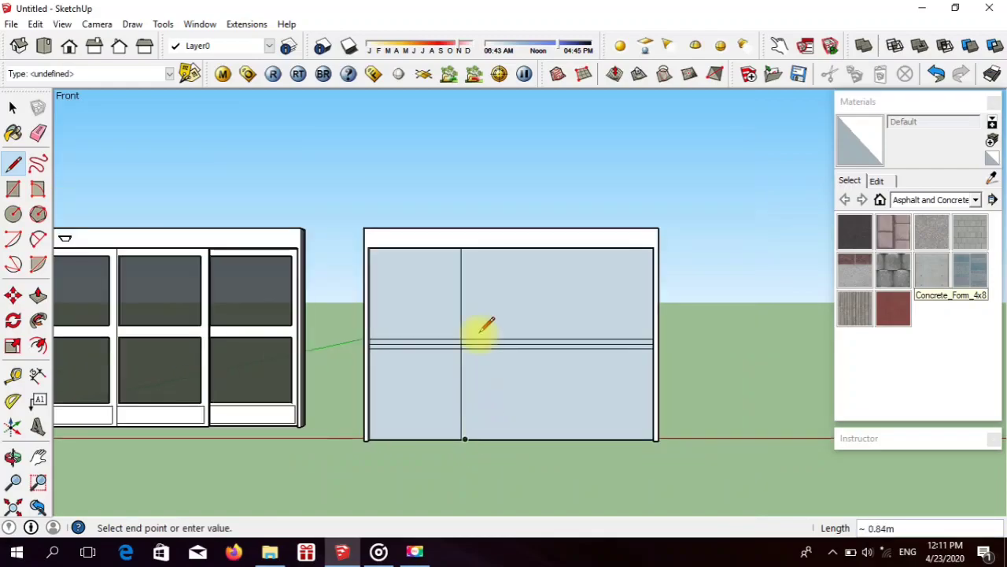
scroll(464, 248, "up", 3)
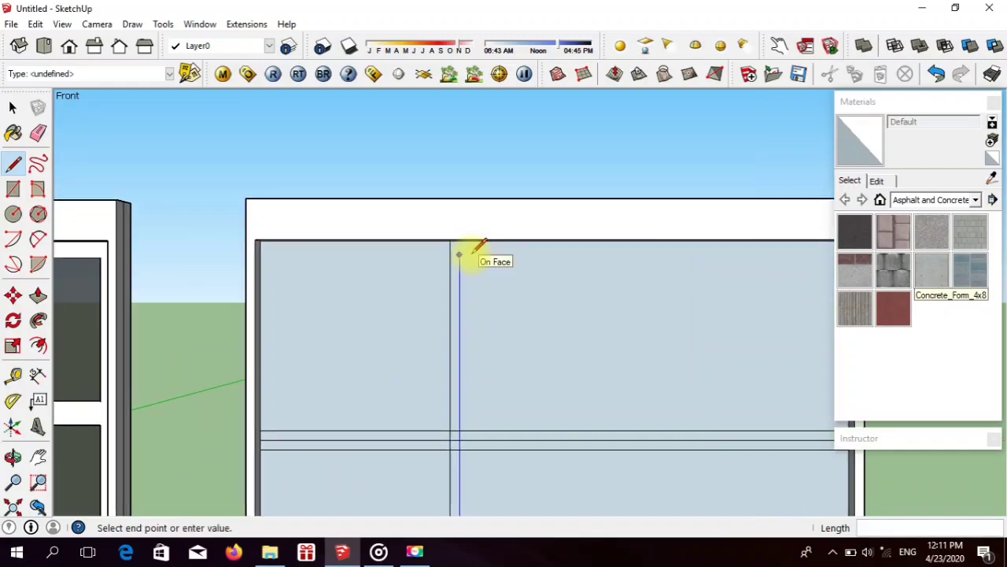
scroll(450, 240, "down", 5)
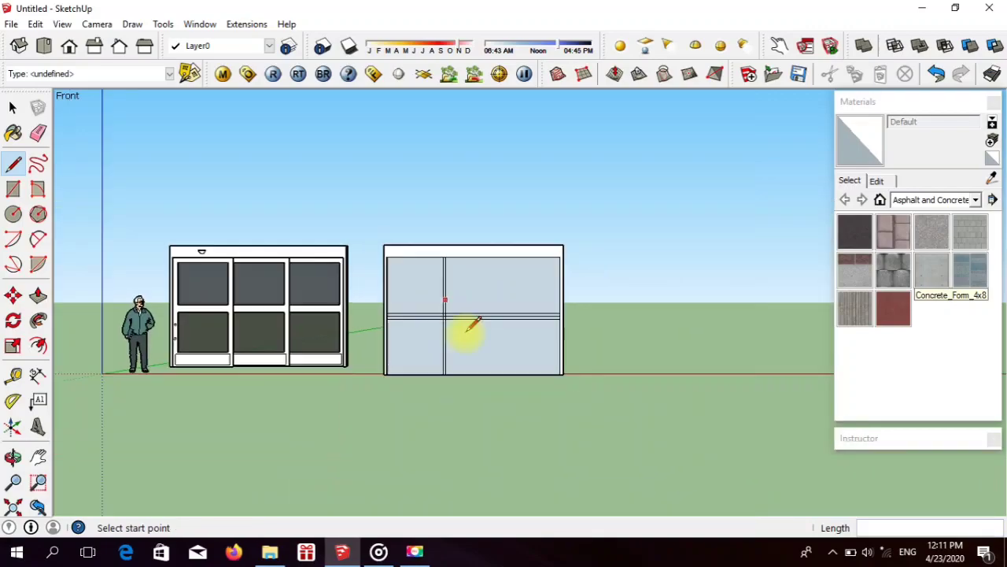
left_click(503, 374)
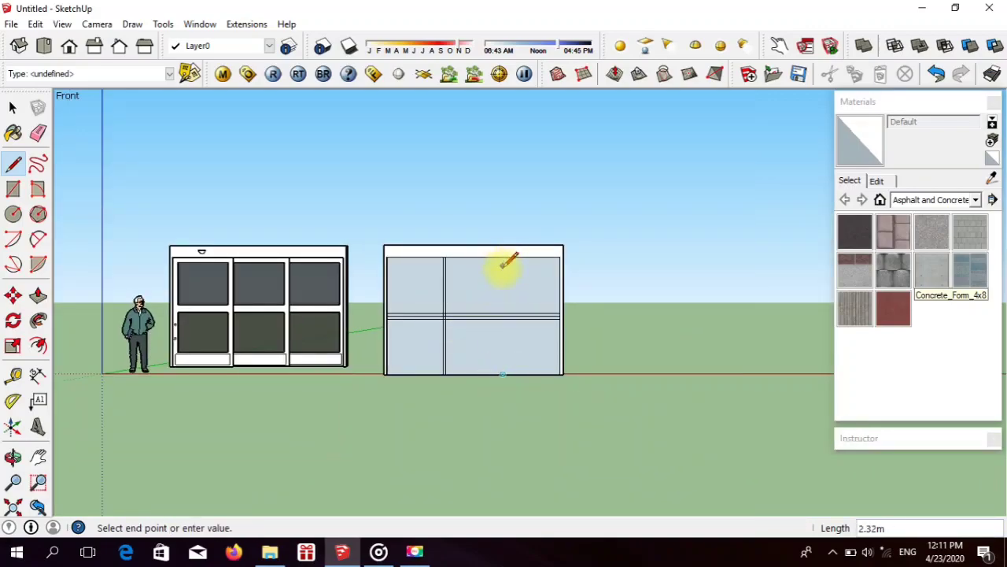
scroll(508, 260, "up", 3)
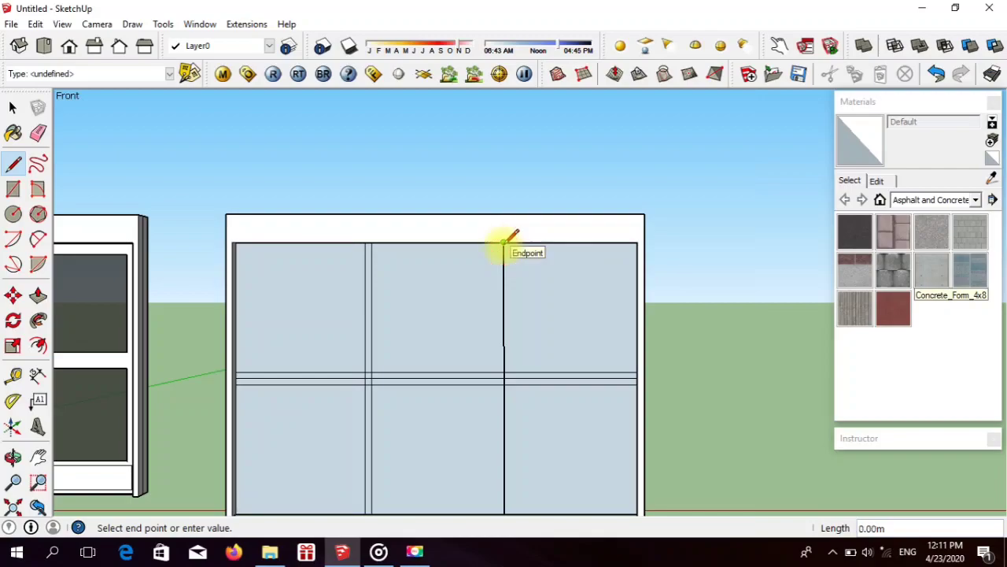
left_click(504, 244)
scroll(504, 452, "down", 2)
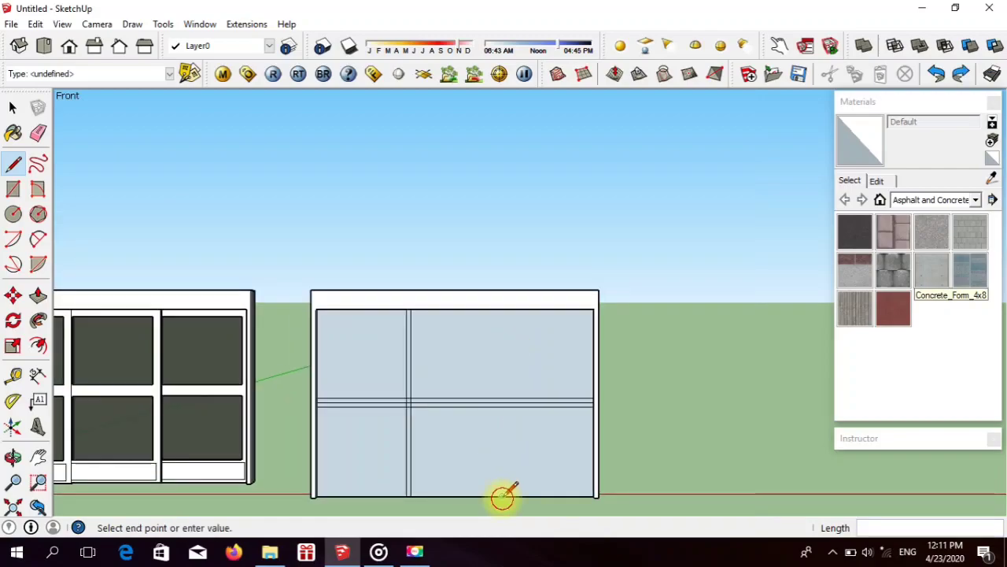
Step: Draw two full-height vertical lines 0.06 m apart about two thirds across the face to outline the right mullion
left_click(504, 494)
scroll(503, 344, "up", 6)
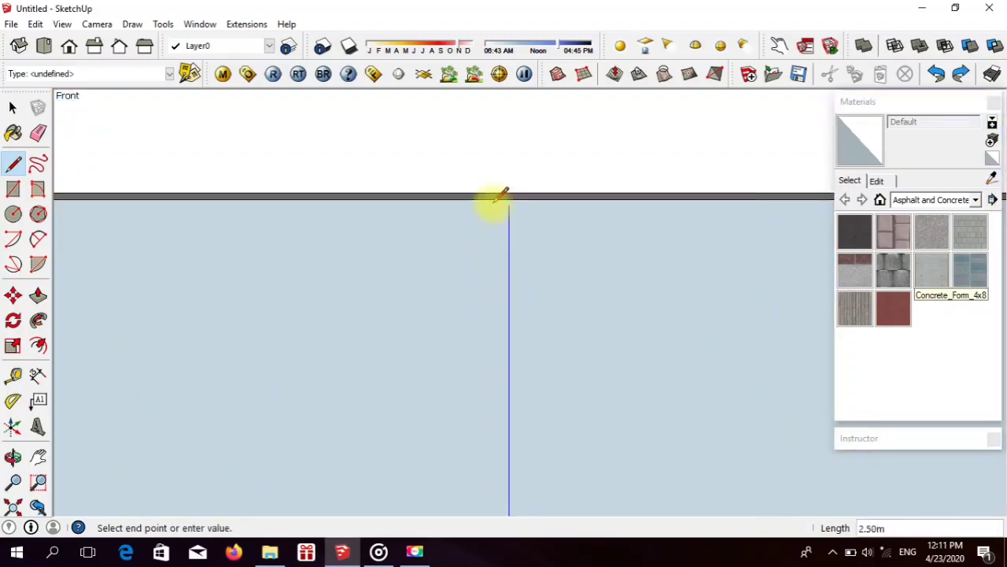
left_click(509, 197)
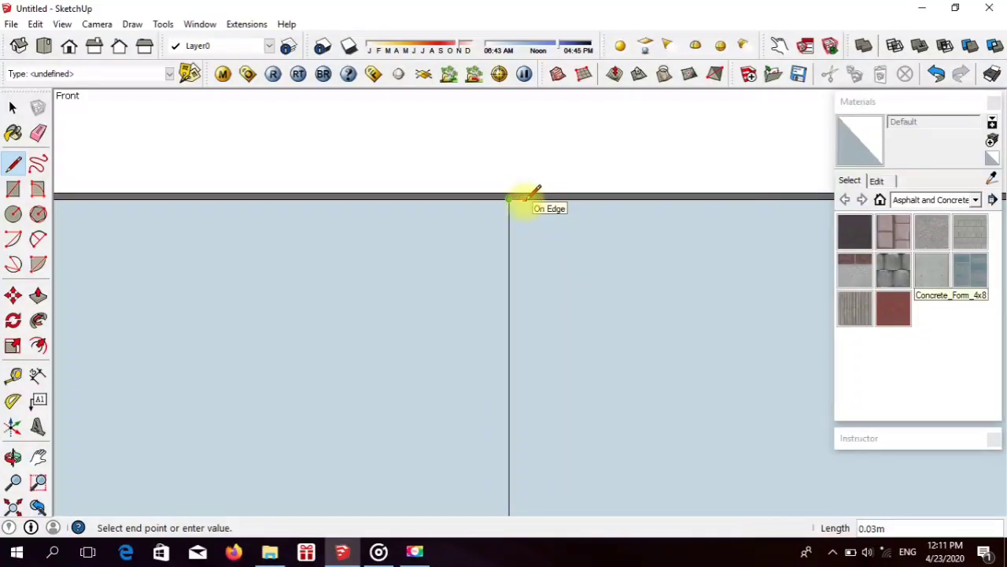
key("Escape")
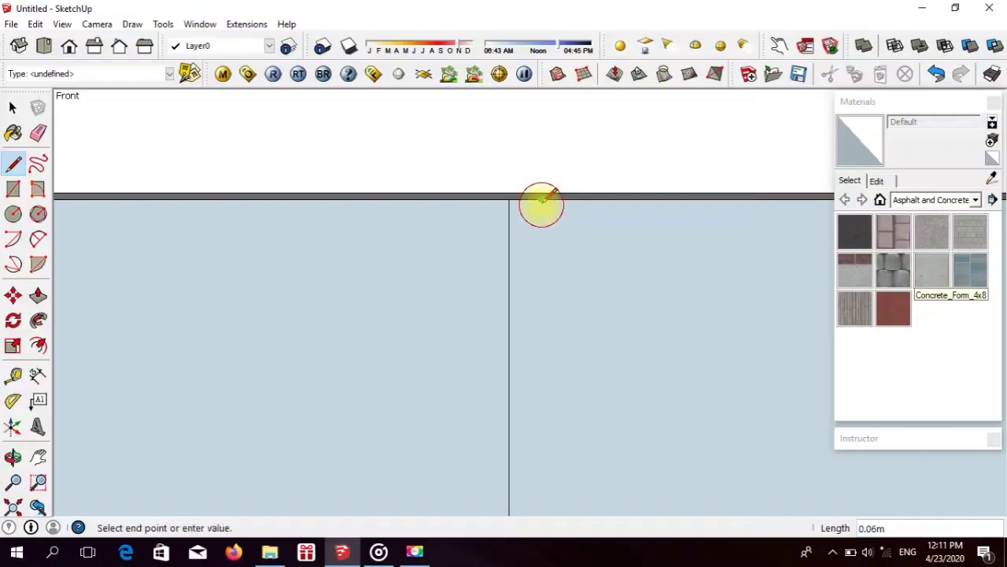
scroll(541, 205, "down", 5)
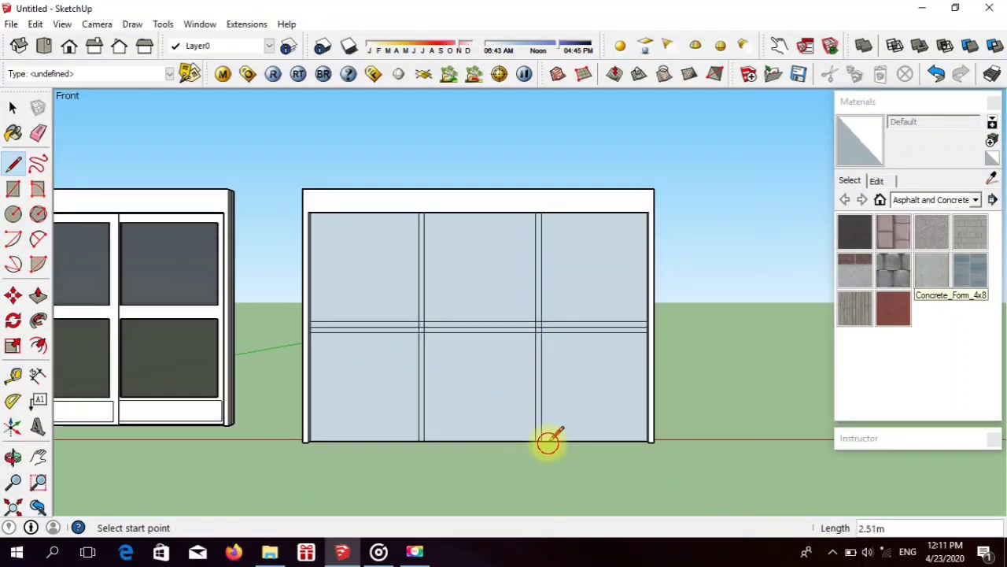
scroll(517, 416, "down", 2)
scroll(506, 404, "up", 1)
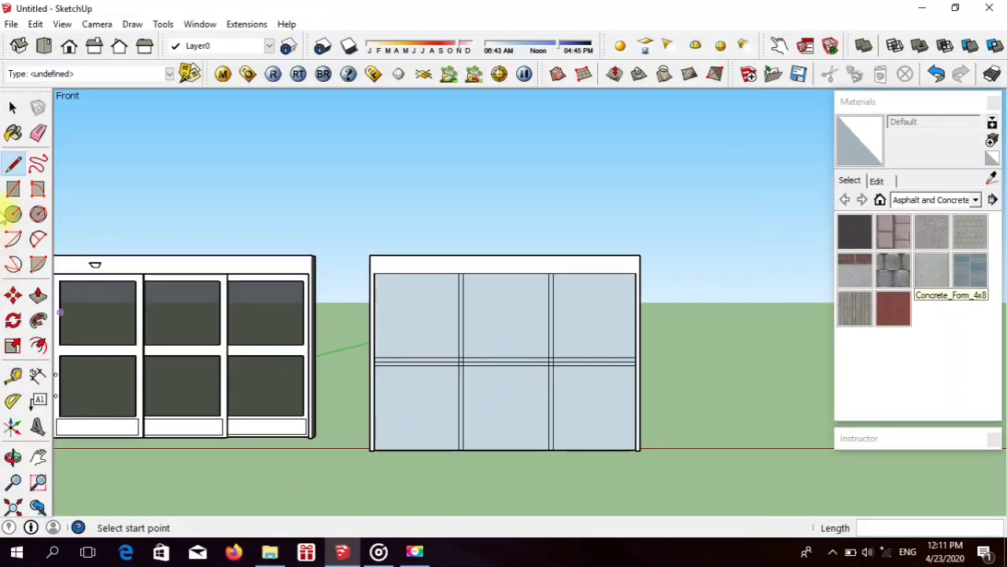
Step: Erase the middle rail's centre line in the left panel and the overlapping segments where the rail crosses the left mullion
left_click(38, 134)
scroll(456, 350, "up", 6)
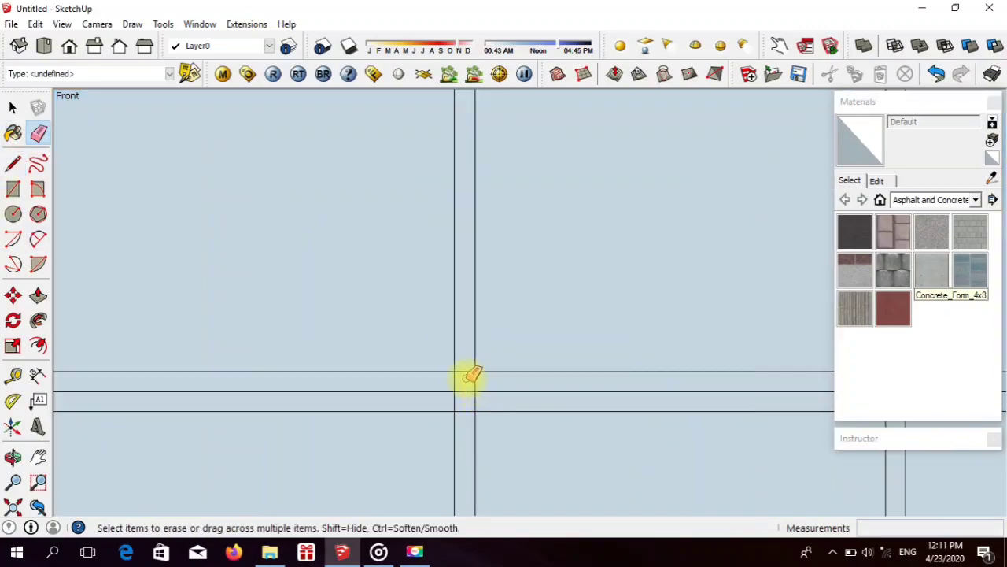
left_click_drag(446, 385, 457, 363)
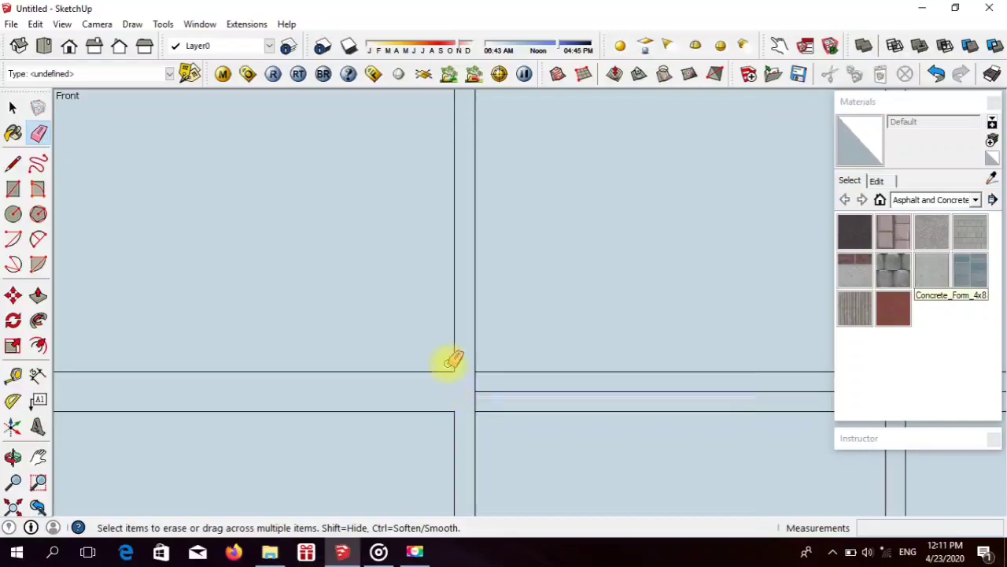
scroll(446, 355, "down", 5)
scroll(531, 348, "up", 4)
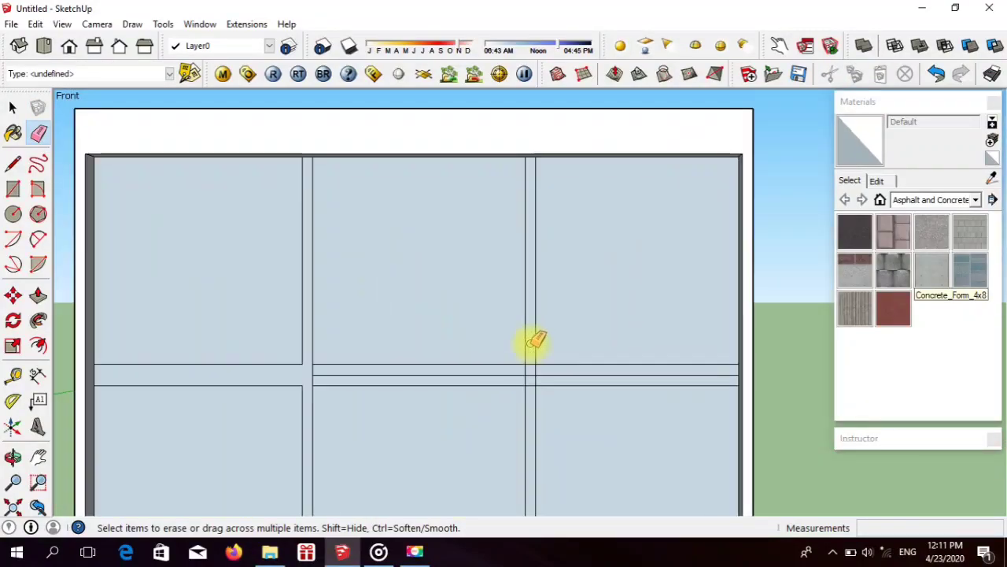
Step: Erase the rail's centre line in the middle and right panels and the overlapping segments at the right mullion
left_click_drag(327, 375, 359, 371)
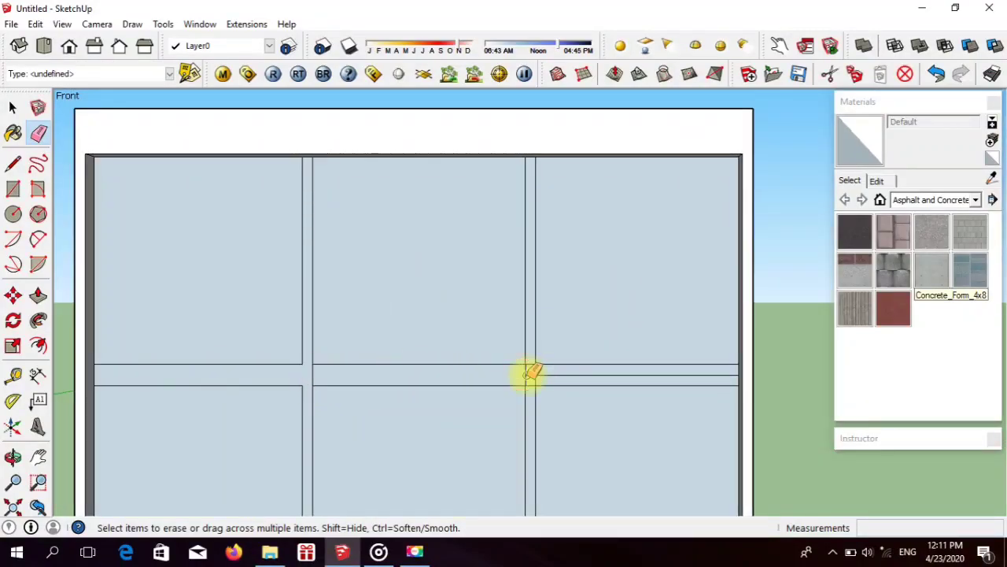
left_click_drag(533, 384, 560, 368)
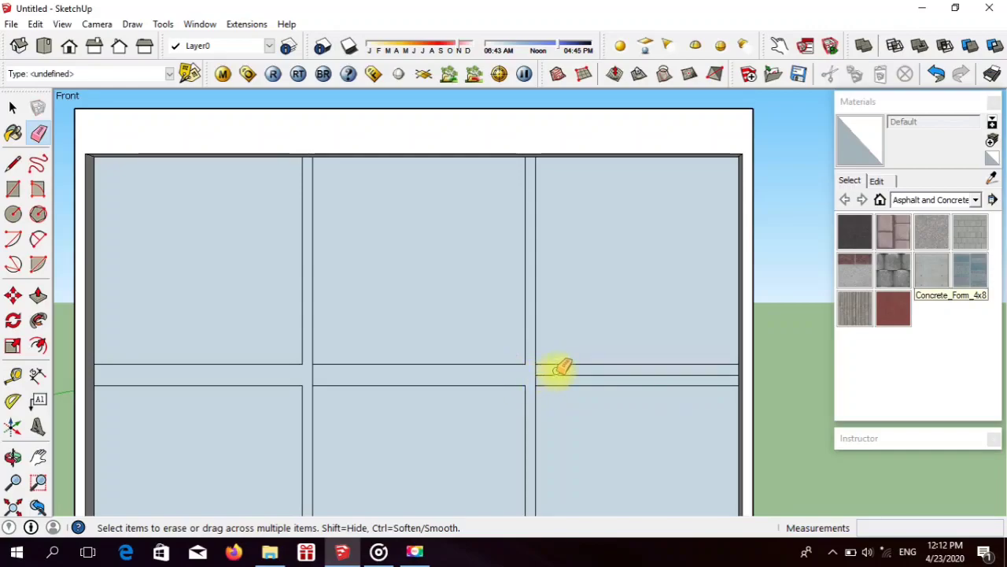
scroll(578, 373, "down", 3)
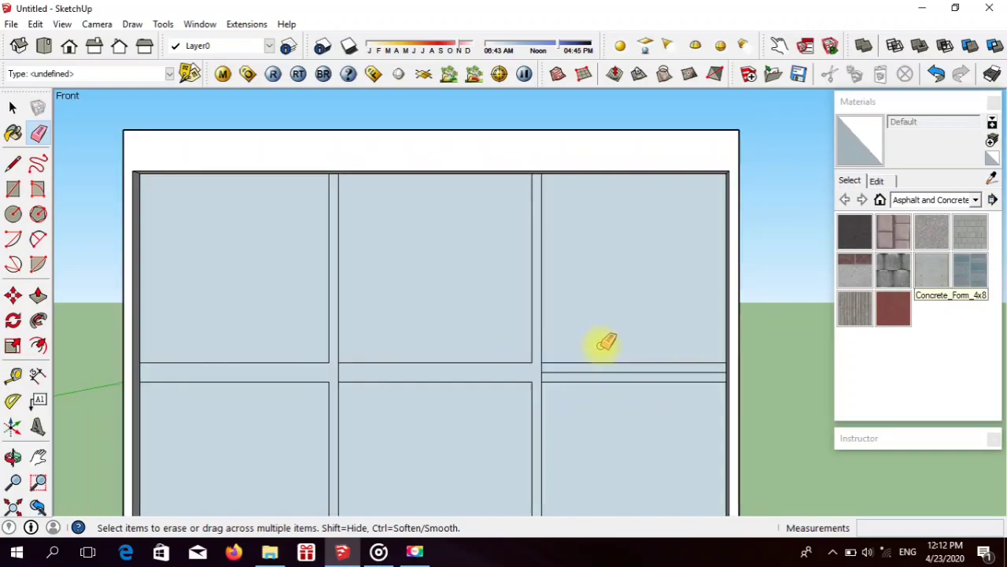
scroll(595, 358, "up", 2)
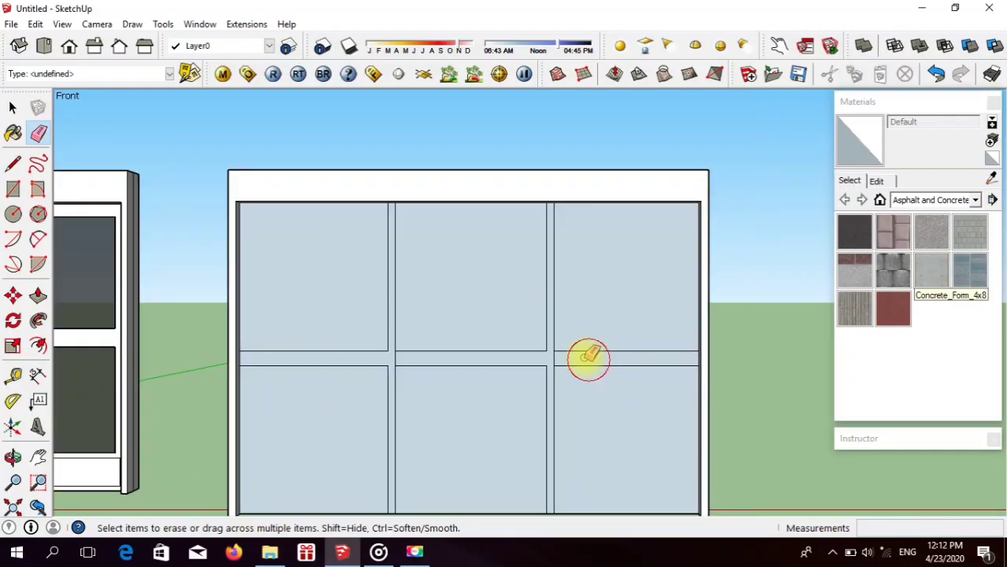
scroll(563, 322, "down", 4)
Step: Draw a full-height vertical line 0.06 m inside the left post, from the face's top edge to its bottom edge
left_click(13, 163)
scroll(504, 251, "up", 6)
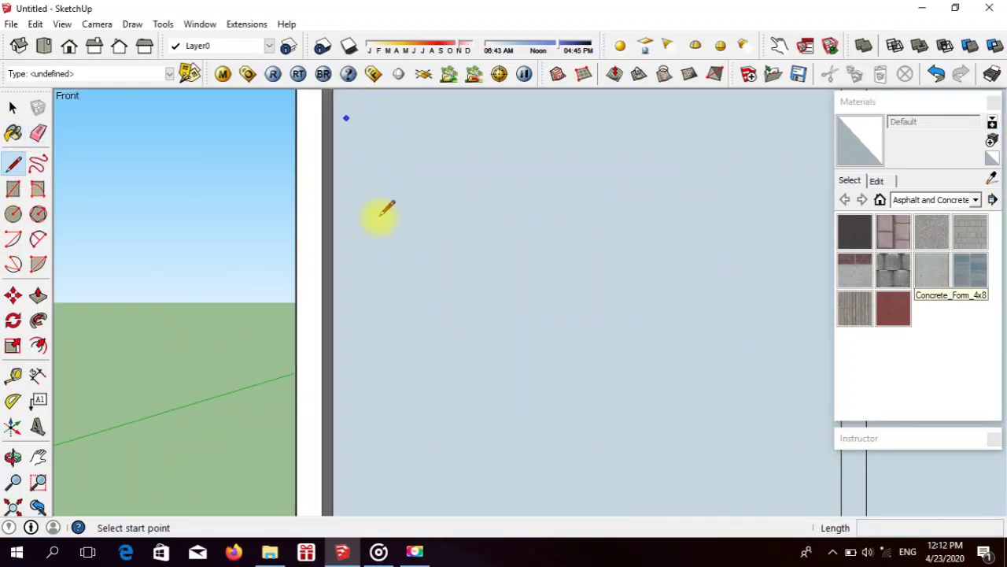
left_click(354, 166)
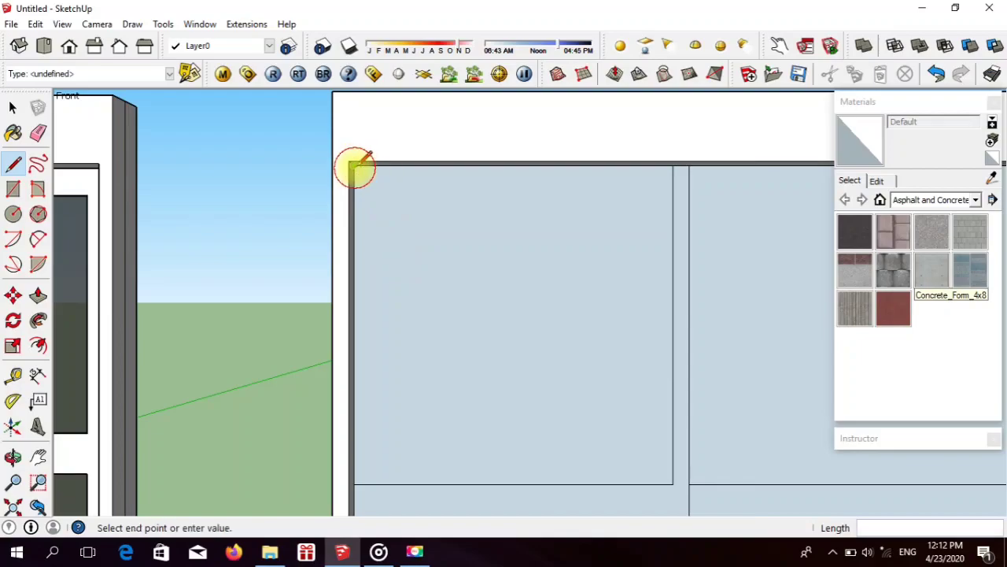
left_click(371, 165)
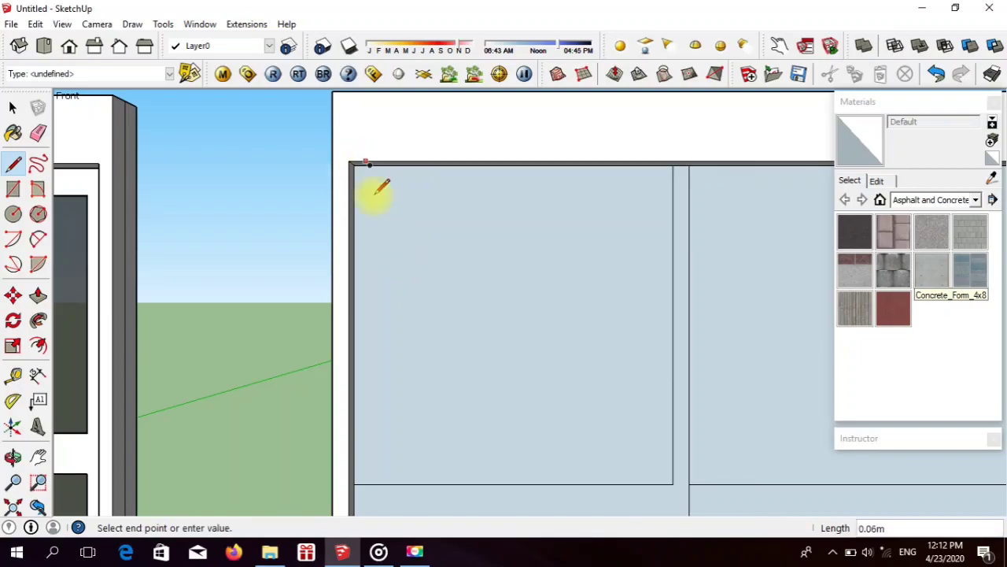
key("Escape")
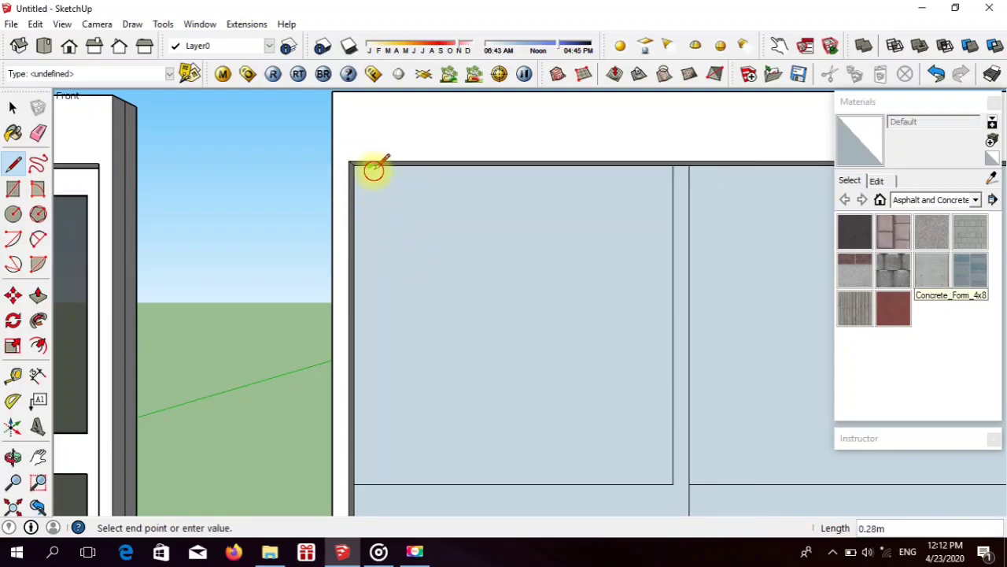
scroll(374, 170, "down", 4)
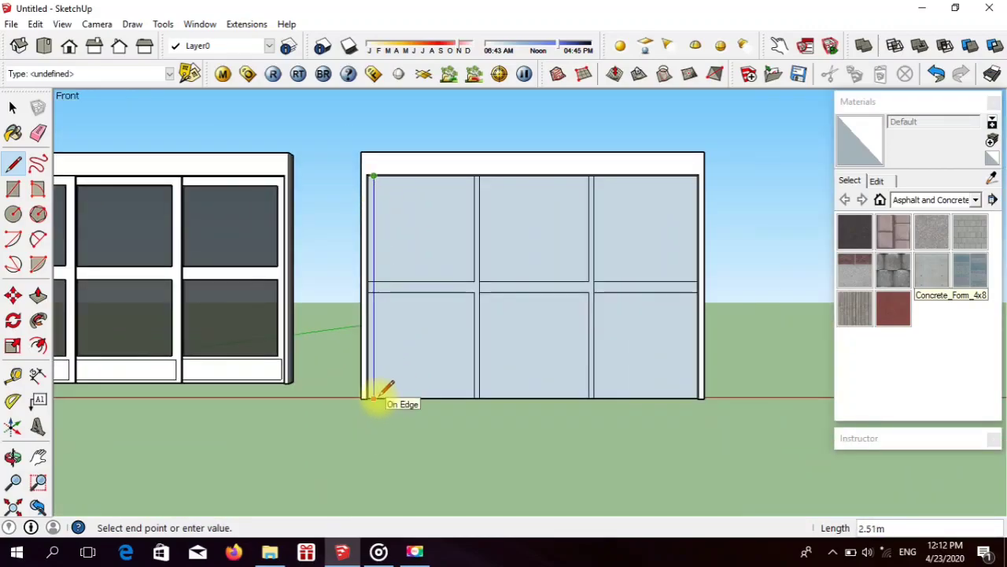
left_click(375, 396)
Step: Draw a matching full-height vertical line just inside the right post, from the face's bottom edge to its top edge
scroll(683, 394, "up", 3)
left_click(713, 399)
left_click(701, 400)
left_click(701, 399)
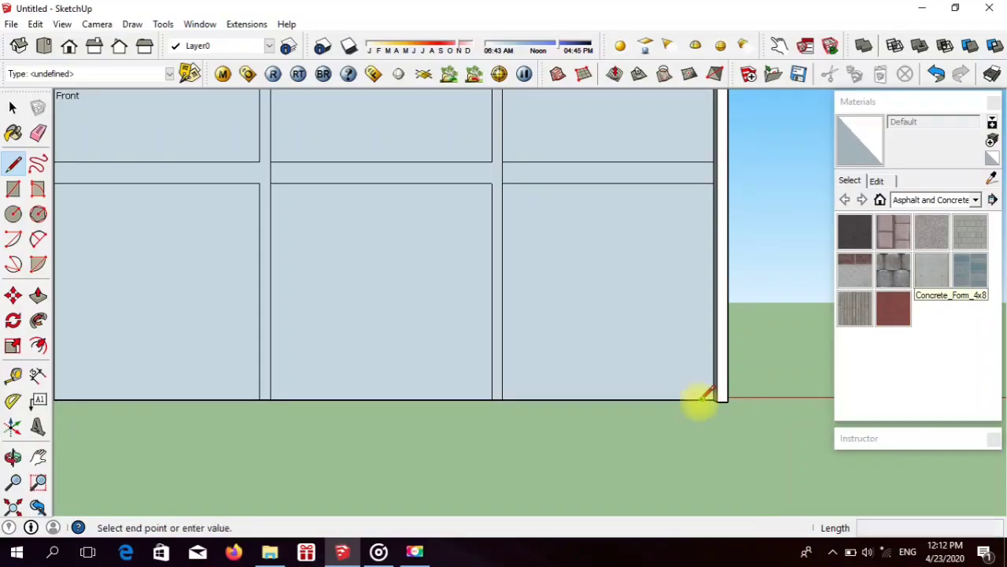
scroll(701, 396, "down", 3)
scroll(704, 270, "up", 5)
left_click(695, 196)
scroll(688, 200, "down", 5)
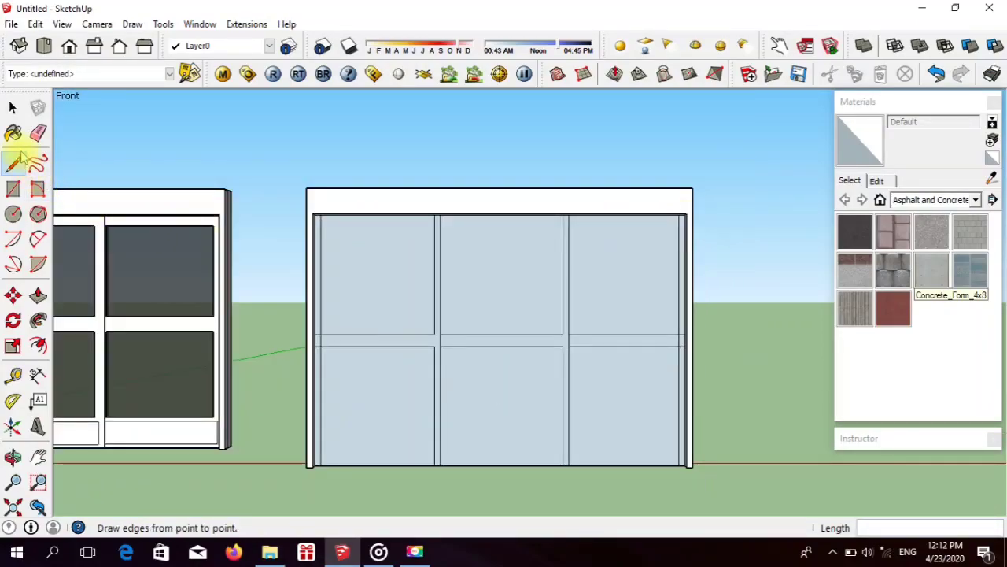
Step: Erase the overlapping segments where the middle rail crosses the right and left side stiles
left_click(38, 133)
scroll(648, 335, "up", 5)
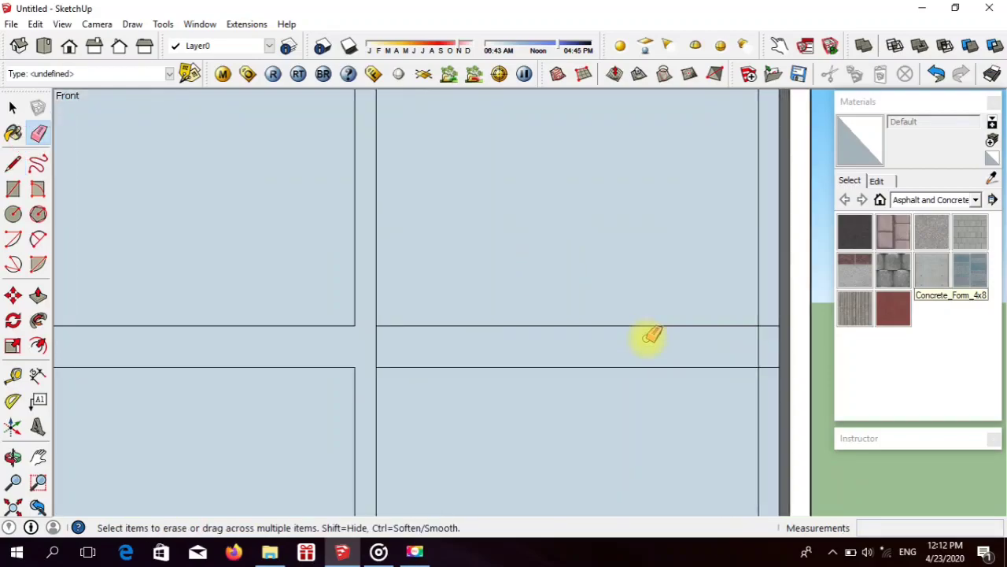
scroll(647, 338, "up", 1)
left_click_drag(785, 318, 787, 377)
left_click_drag(775, 359, 754, 356)
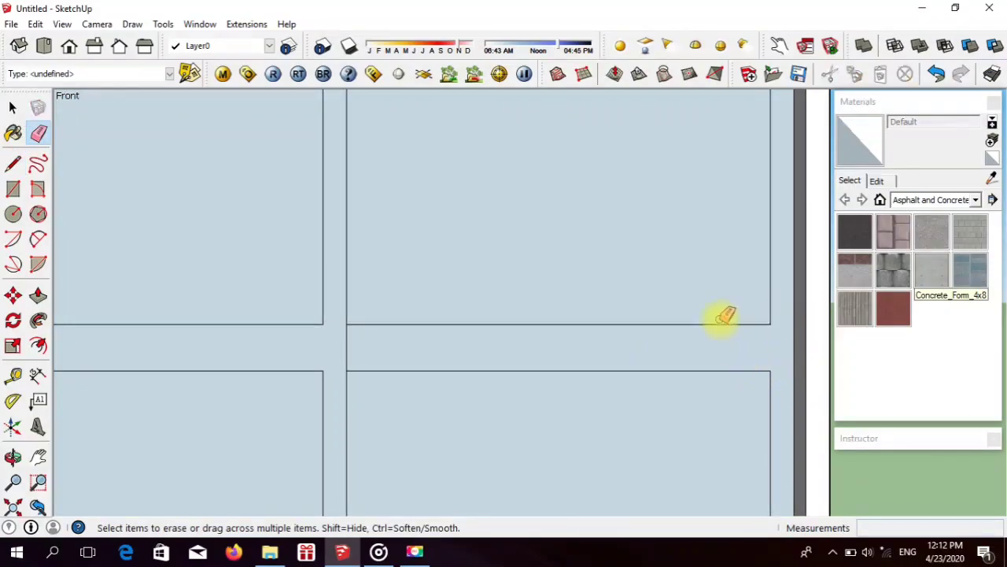
scroll(713, 310, "down", 5)
scroll(420, 338, "up", 5)
left_click_drag(396, 304, 399, 338)
scroll(427, 326, "down", 5)
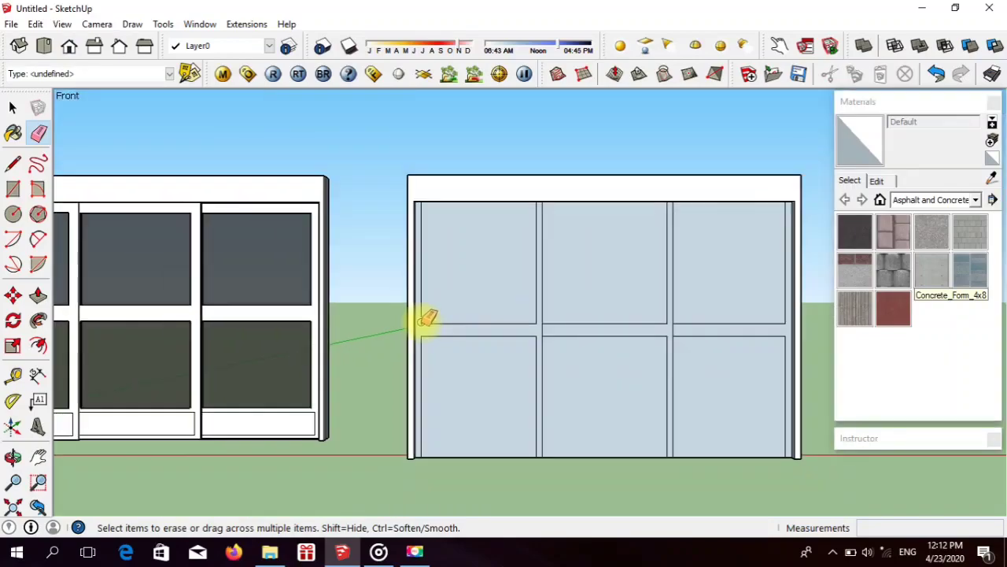
scroll(426, 318, "down", 3)
Step: Measure the bottom rail's height on the reference door, starting from the lower corner of its right glass pane
left_click(13, 163)
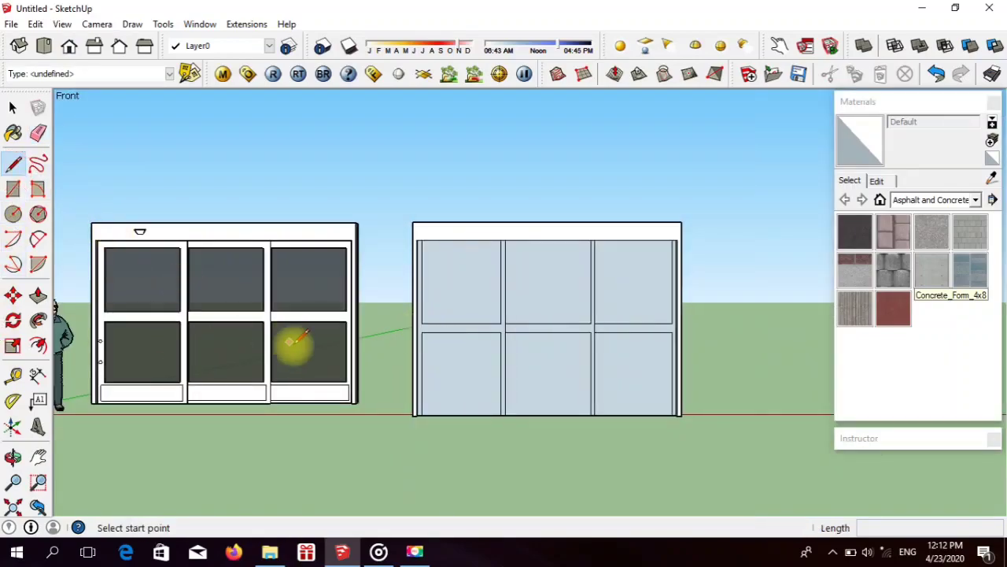
scroll(347, 380, "up", 3)
left_click(348, 378)
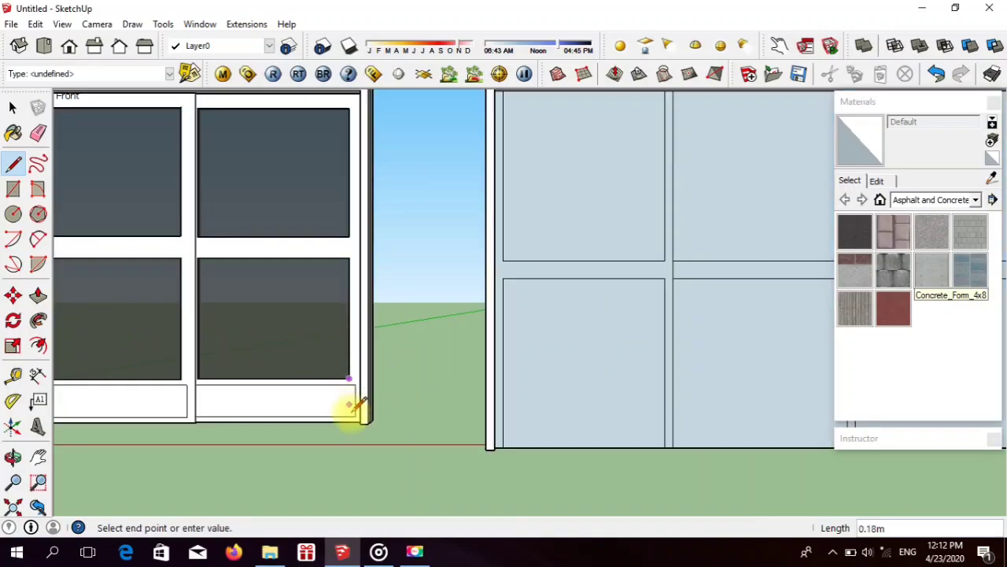
Step: Draw a 0.30 m vertical line up the left post's inner edge from the face's bottom-left corner
left_click(12, 163)
scroll(598, 397, "up", 2)
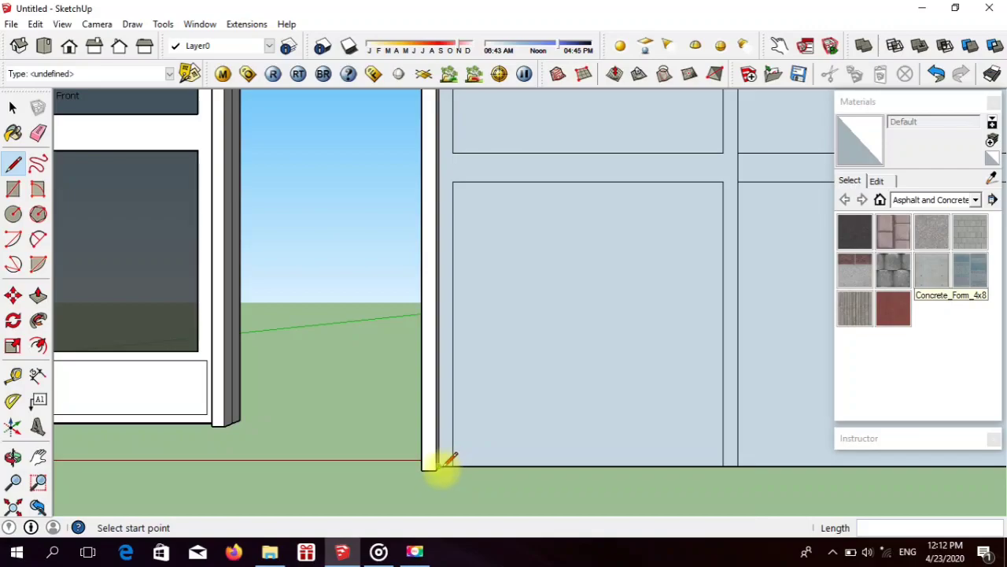
left_click(440, 466)
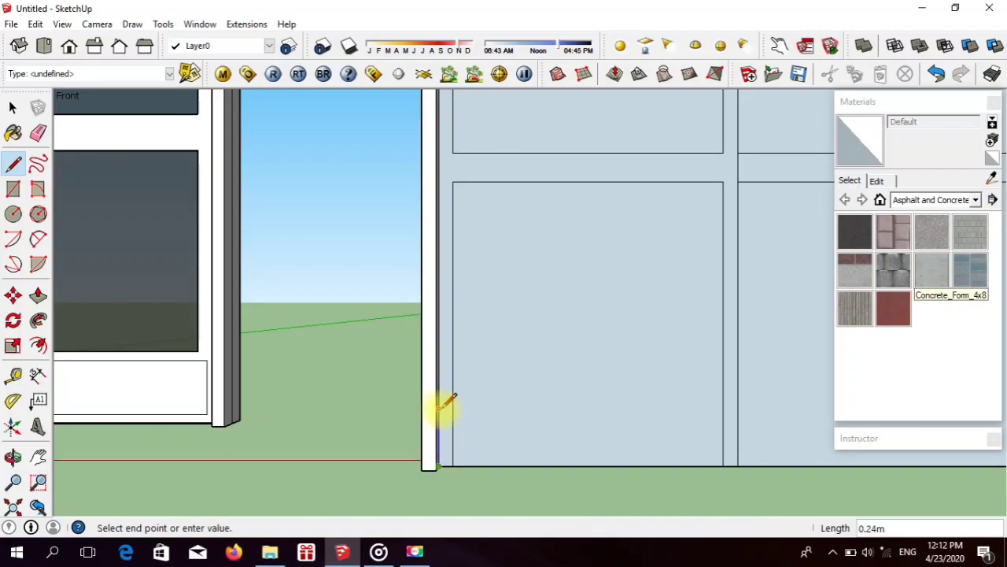
scroll(460, 387, "up", 2)
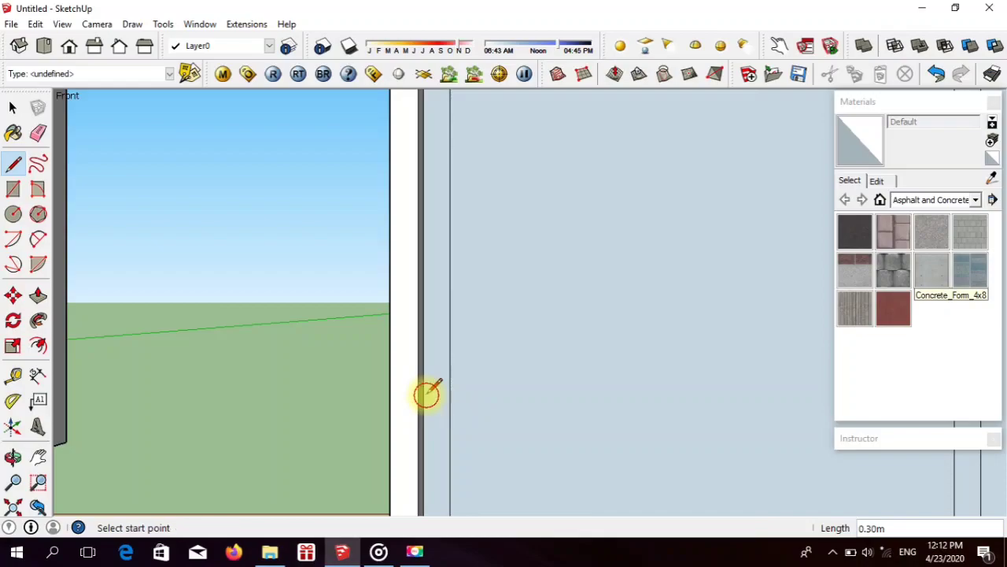
Step: Draw a horizontal line from the top of the 0.30 m line across the face to the right post
left_click(425, 391)
scroll(425, 390, "down", 5)
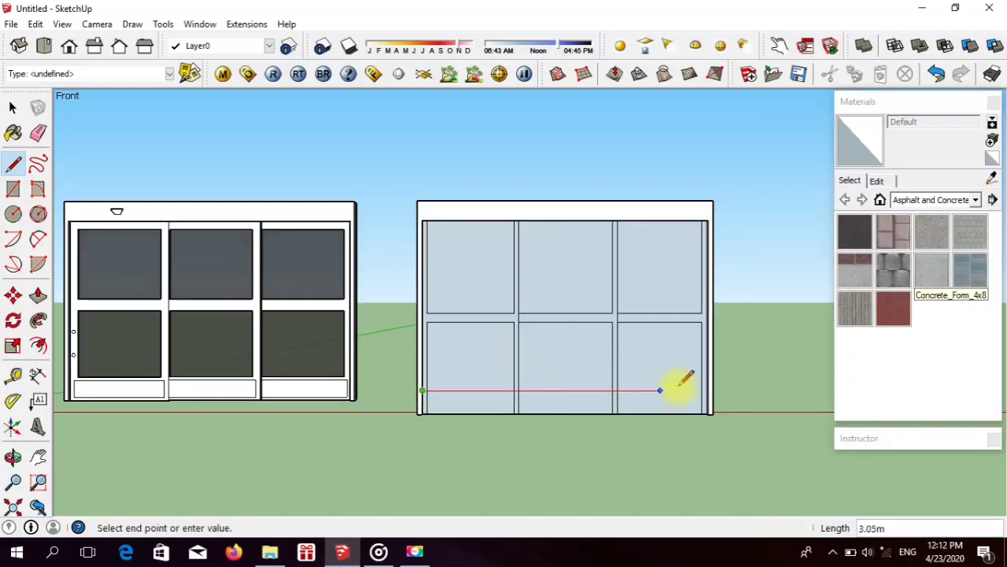
scroll(704, 387, "up", 2)
scroll(715, 389, "up", 2)
left_click(725, 390)
scroll(673, 369, "down", 5)
scroll(642, 367, "up", 1)
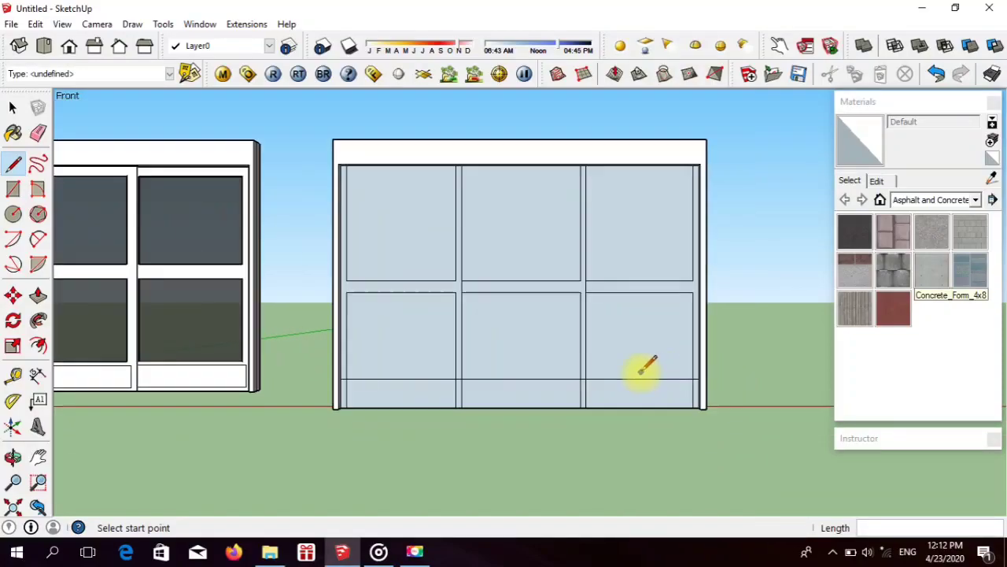
Step: Erase the overlapping segments where both mullions and the right side stile cross the bottom rail
scroll(645, 370, "down", 1)
scroll(510, 373, "up", 4)
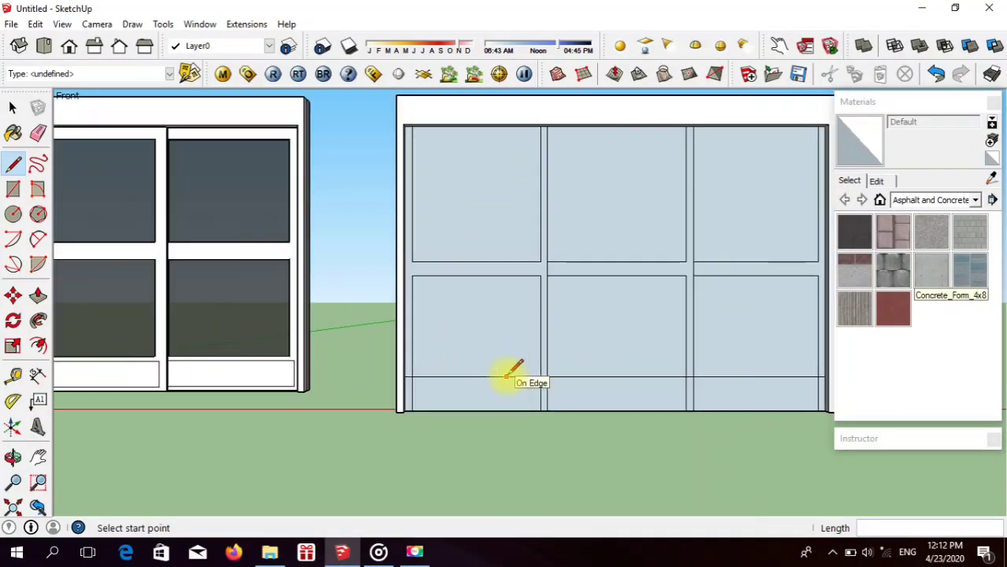
left_click(37, 134)
scroll(719, 380, "up", 2)
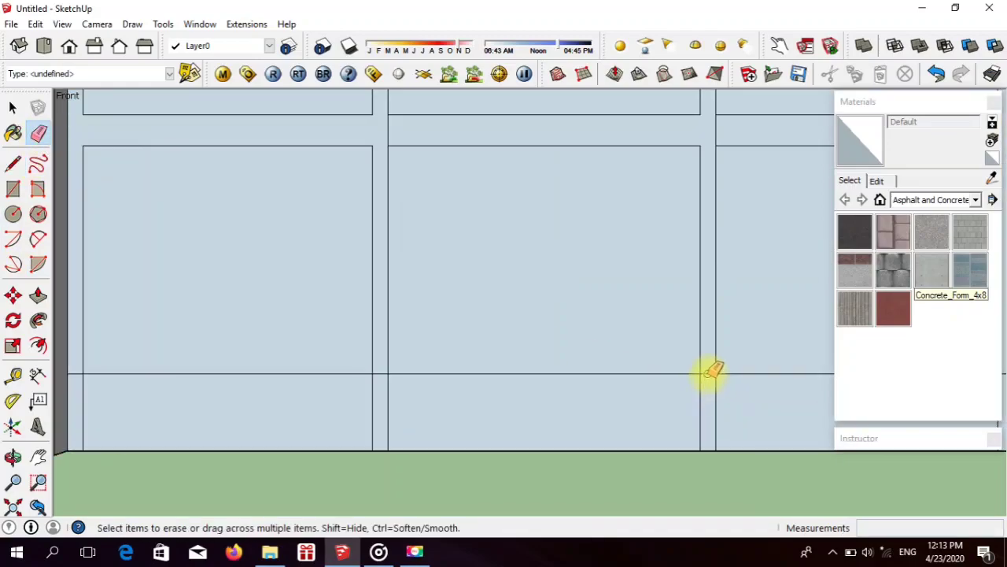
scroll(680, 370, "down", 4)
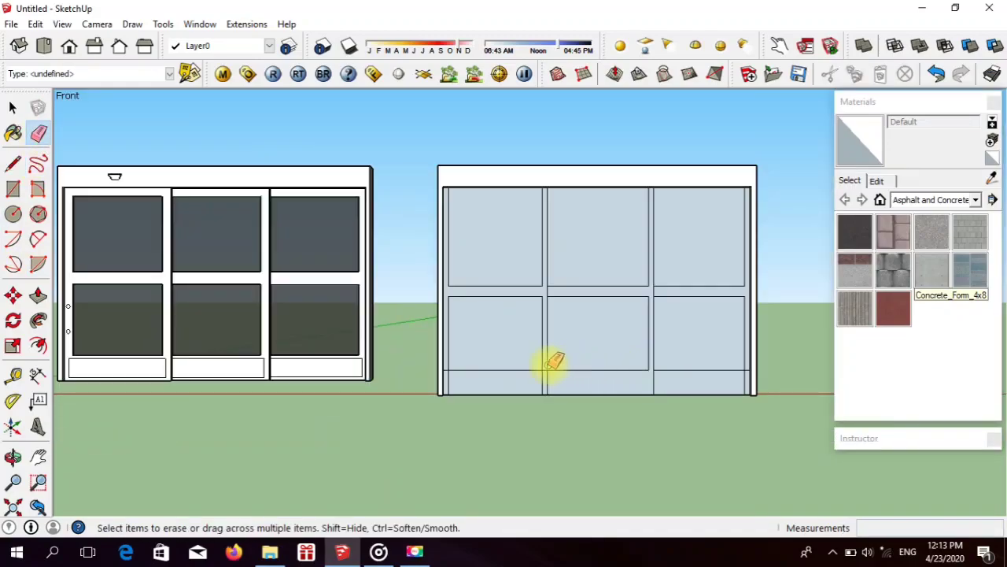
scroll(542, 368, "up", 1)
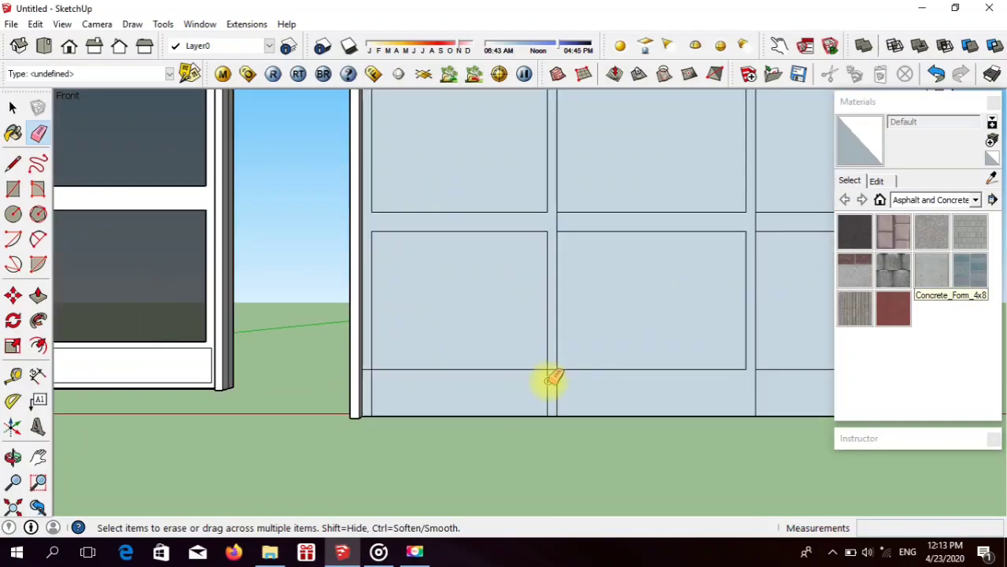
scroll(554, 379, "up", 2)
scroll(468, 364, "down", 3)
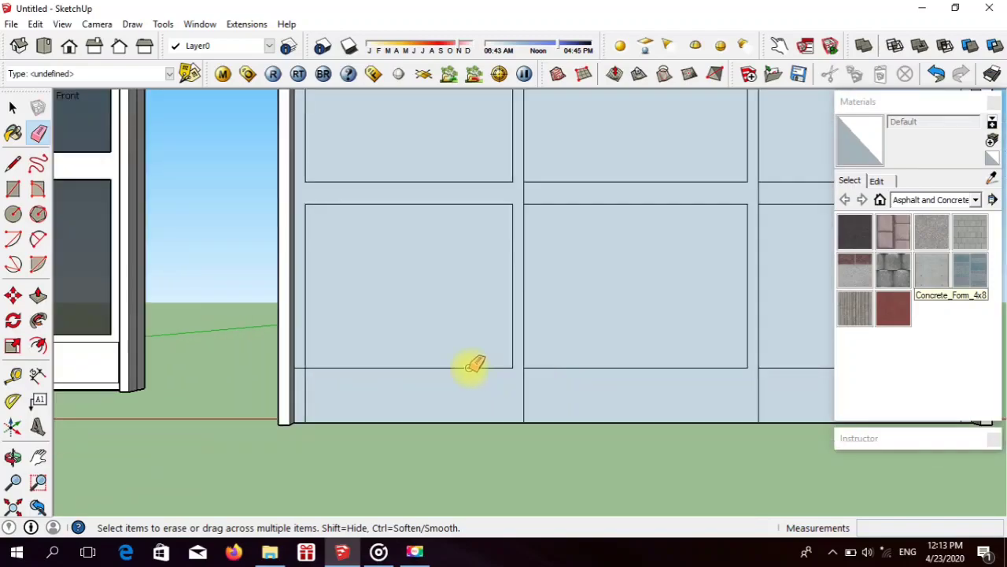
scroll(700, 360, "up", 3)
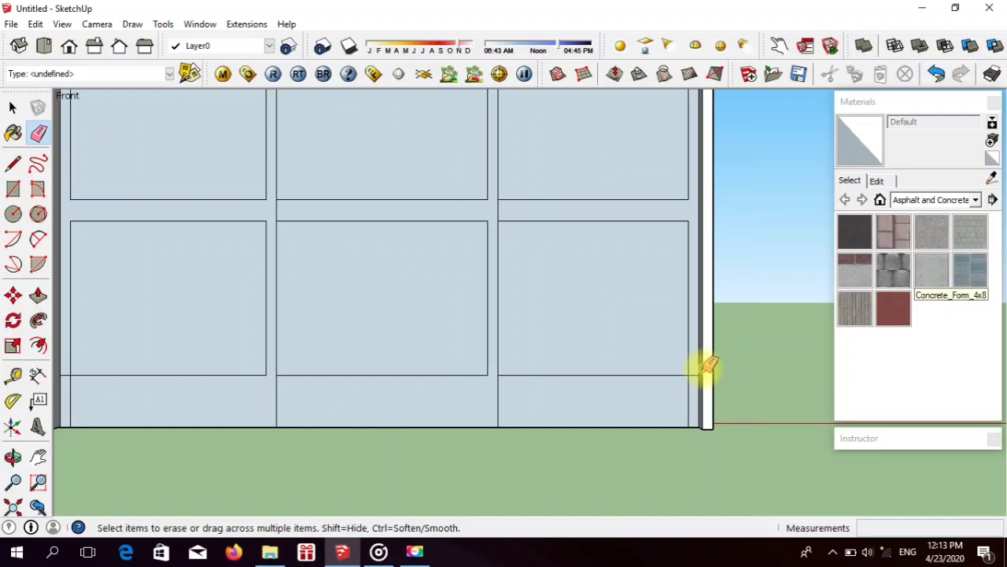
scroll(697, 373, "up", 1)
scroll(637, 387, "down", 4)
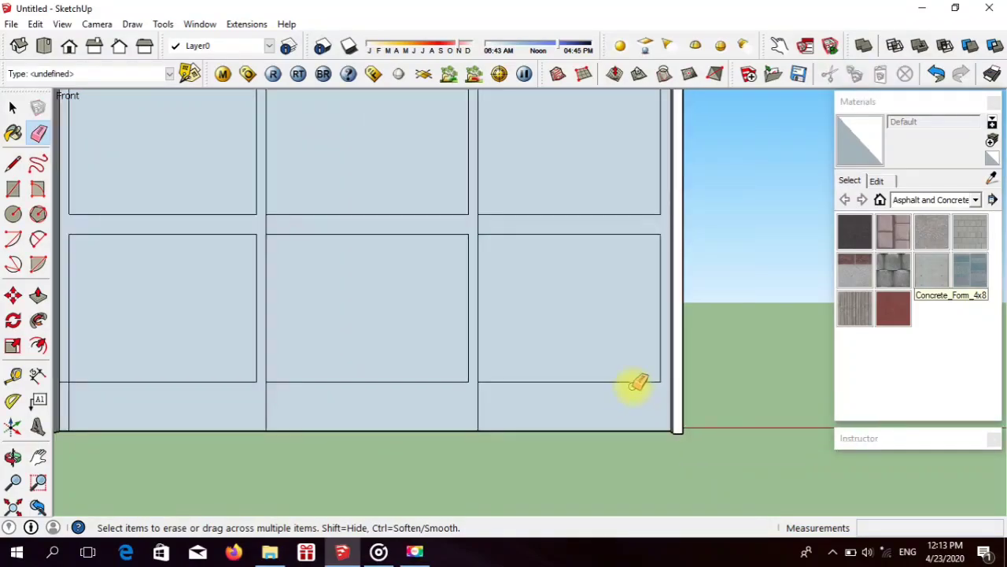
left_click(37, 344)
scroll(276, 393, "up", 2)
scroll(378, 405, "down", 3)
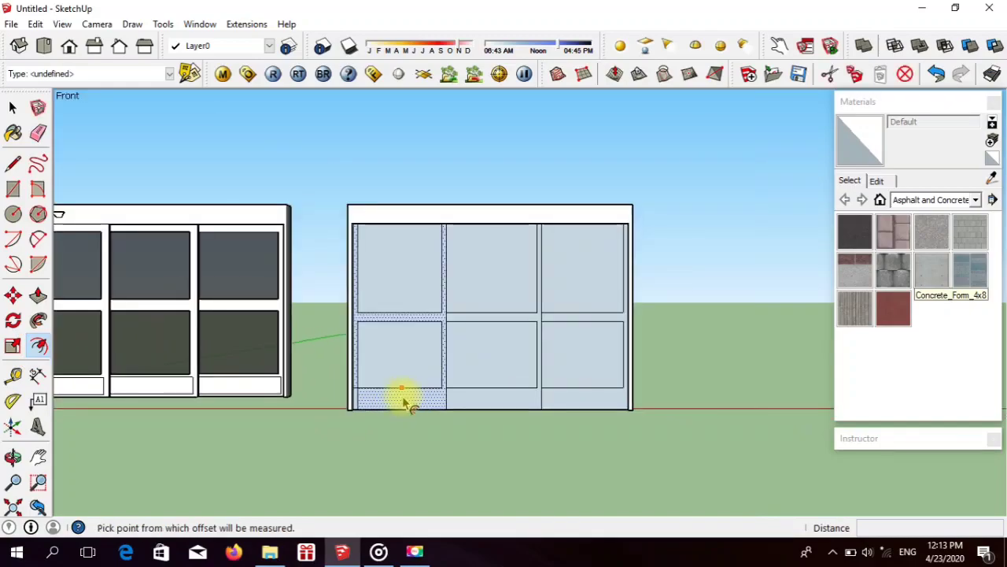
Step: Undo the erasures at the bottom rail to restore the mullion and stile lines down to the face's bottom edge
left_click(12, 163)
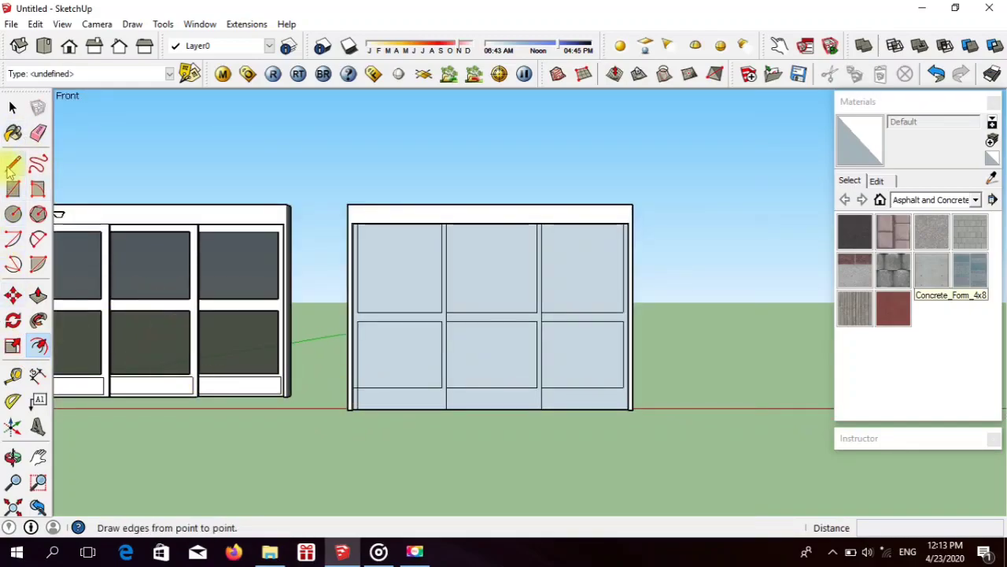
scroll(457, 395, "up", 3)
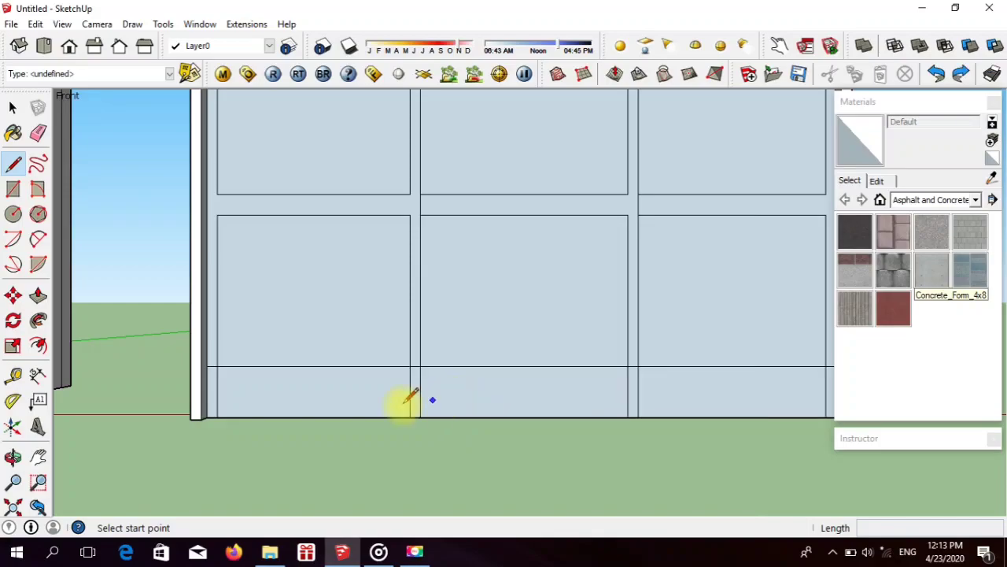
scroll(410, 397, "down", 2)
scroll(420, 386, "up", 3)
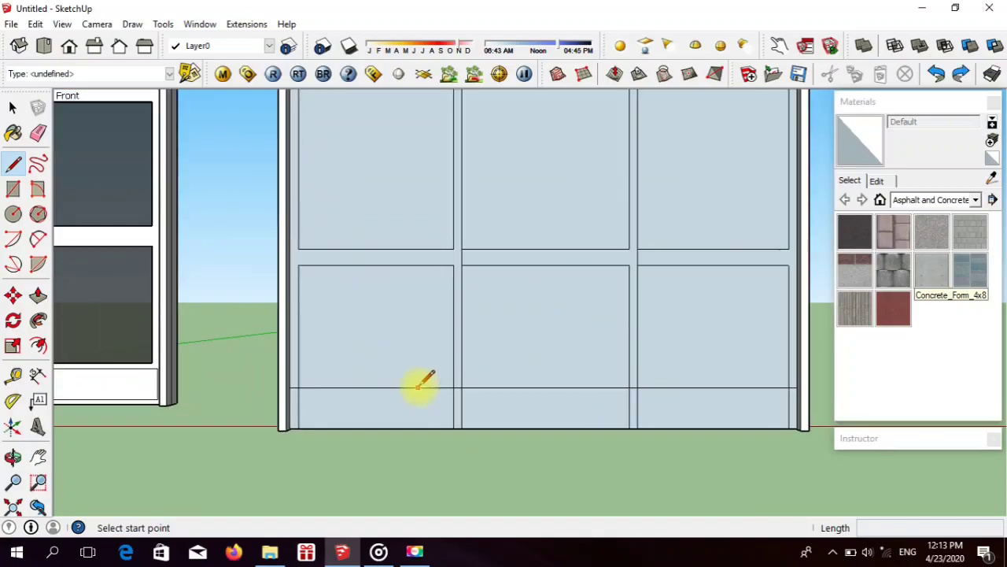
Step: Erase the side stile lines and each mullion's left line where they cross the bottom rail, leaving one dividing line per mullion
left_click(38, 134)
left_click(454, 409)
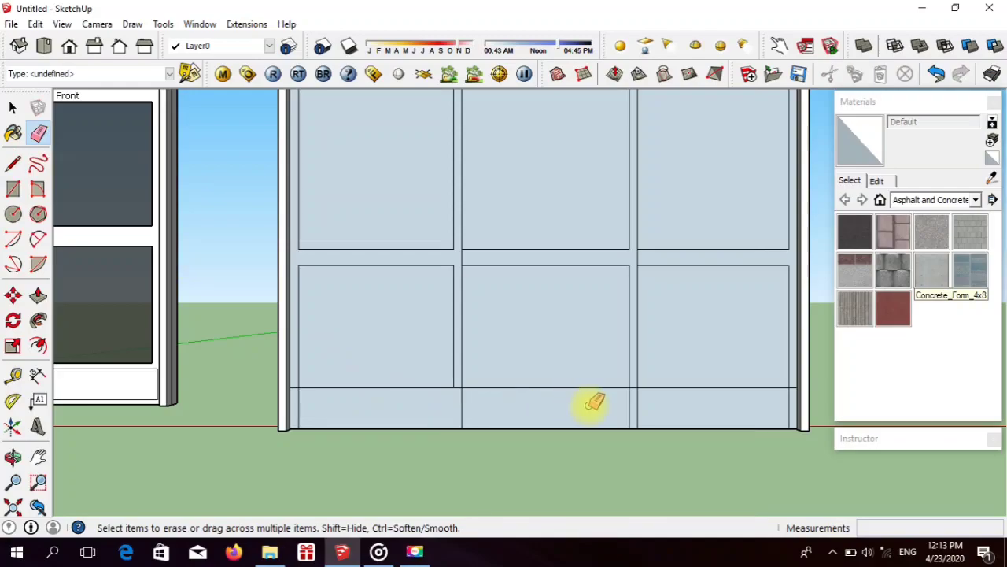
left_click(631, 408)
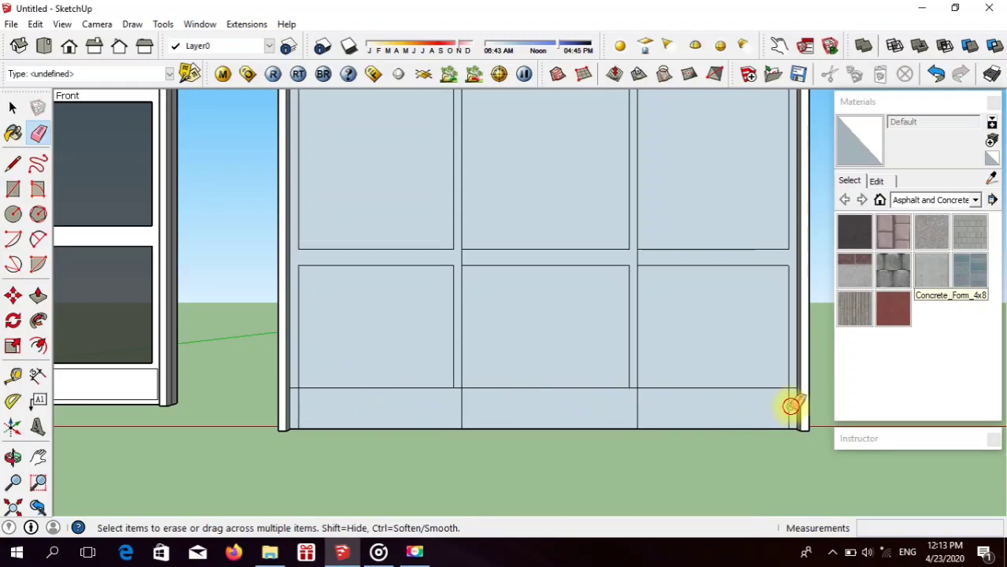
scroll(755, 384, "down", 3)
scroll(740, 386, "up", 3)
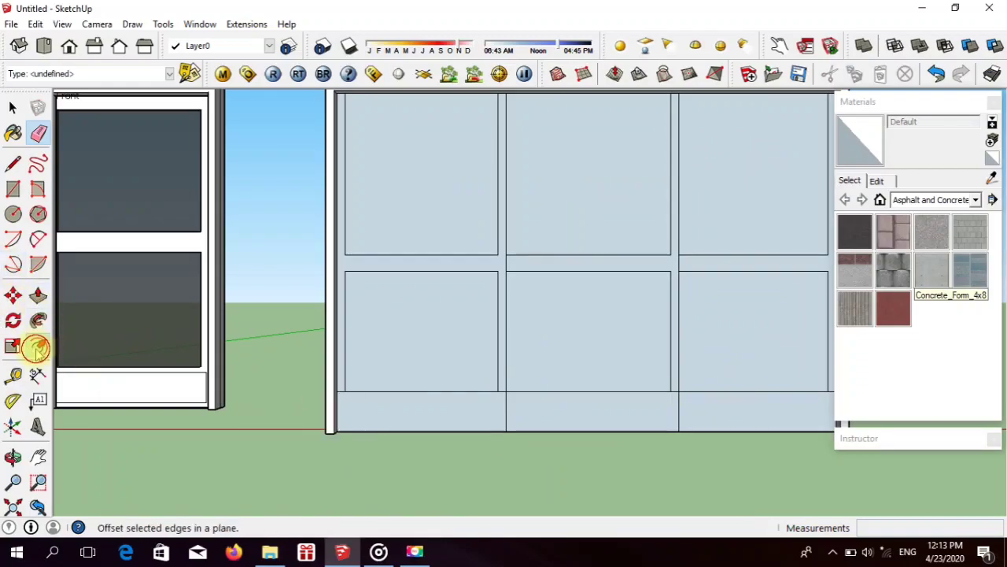
Step: Offset the outlines of the left and middle bottom rail rectangles inward, using about 0.04 m for the middle one
left_click(38, 345)
scroll(370, 413, "up", 2)
left_click(326, 416)
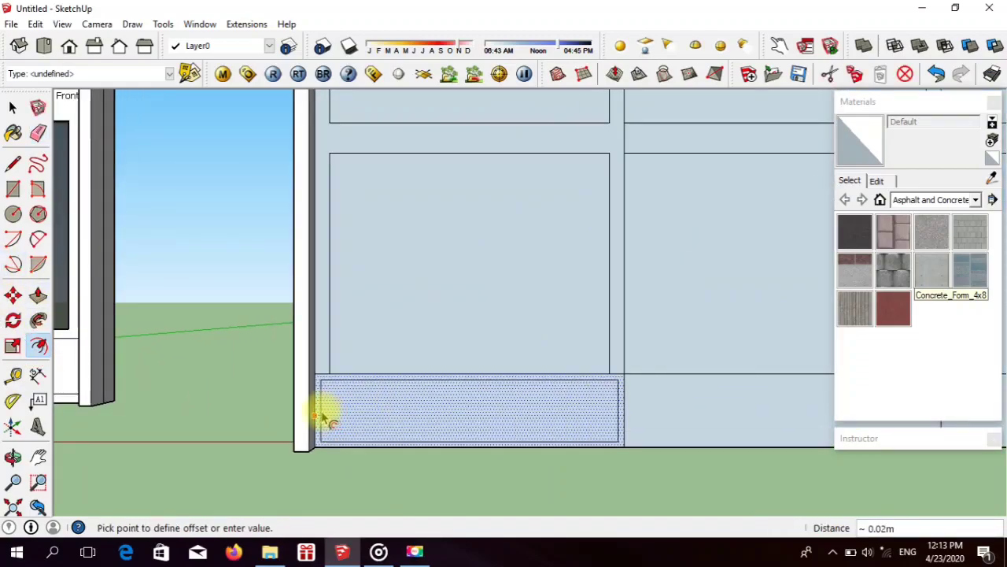
left_click(326, 416)
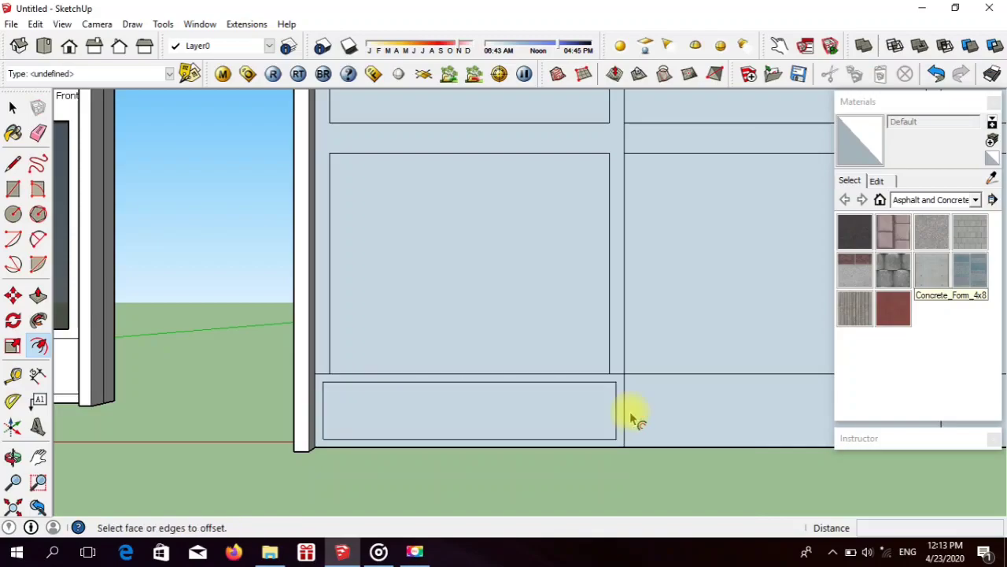
left_click(639, 413)
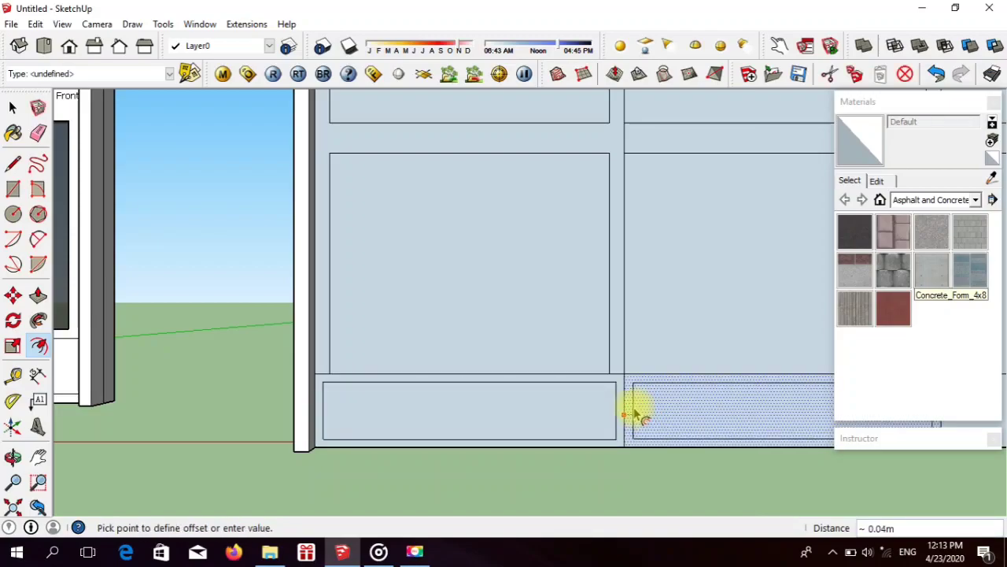
left_click(636, 408)
scroll(478, 404, "down", 2)
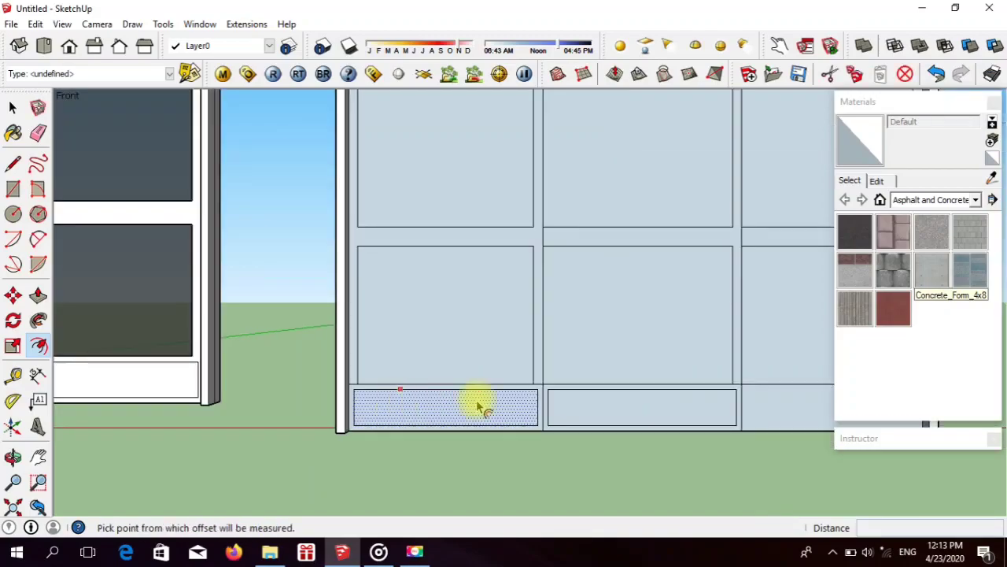
Step: Offset the outline of the right bottom rail rectangle inward by about 0.03 m
scroll(825, 415, "up", 2)
scroll(824, 415, "up", 1)
left_click(682, 388)
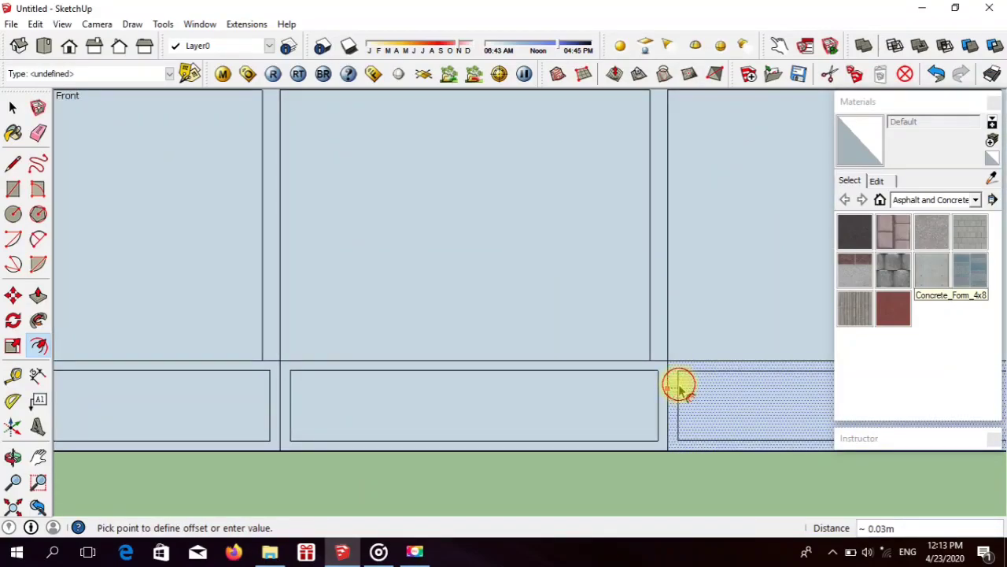
left_click(679, 388)
scroll(481, 386, "down", 3)
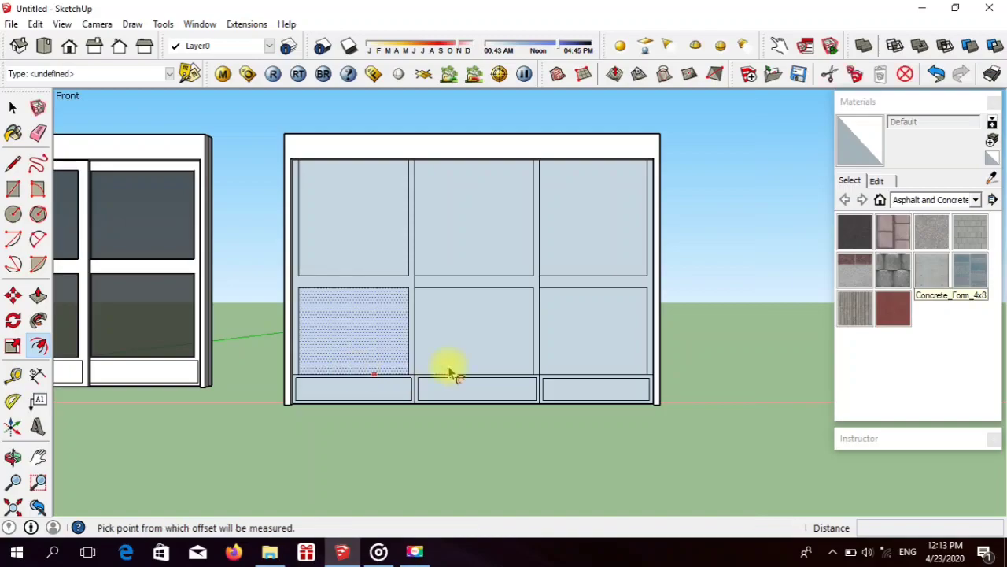
scroll(429, 362, "down", 1)
scroll(427, 360, "up", 2)
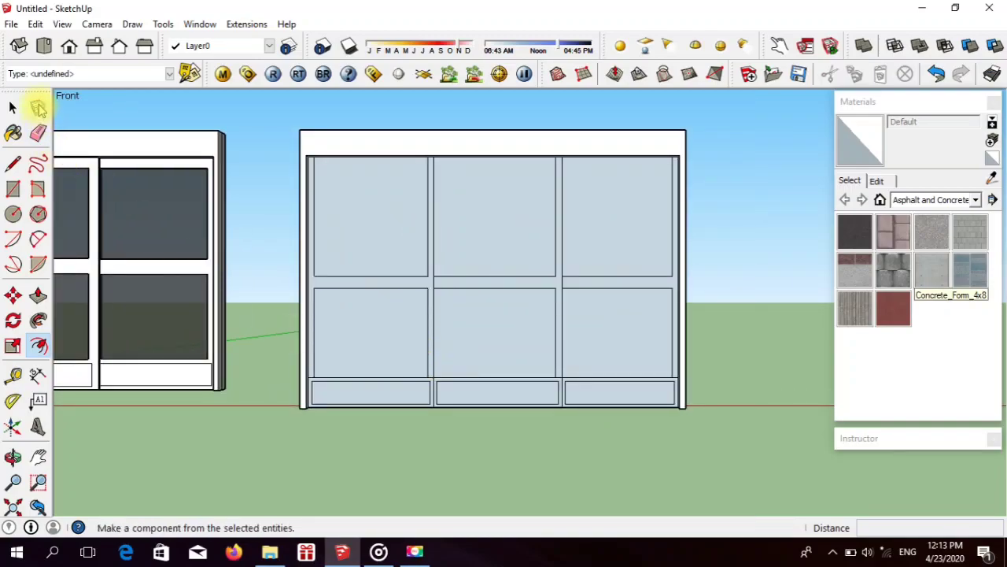
left_click(38, 296)
scroll(494, 285, "down", 2)
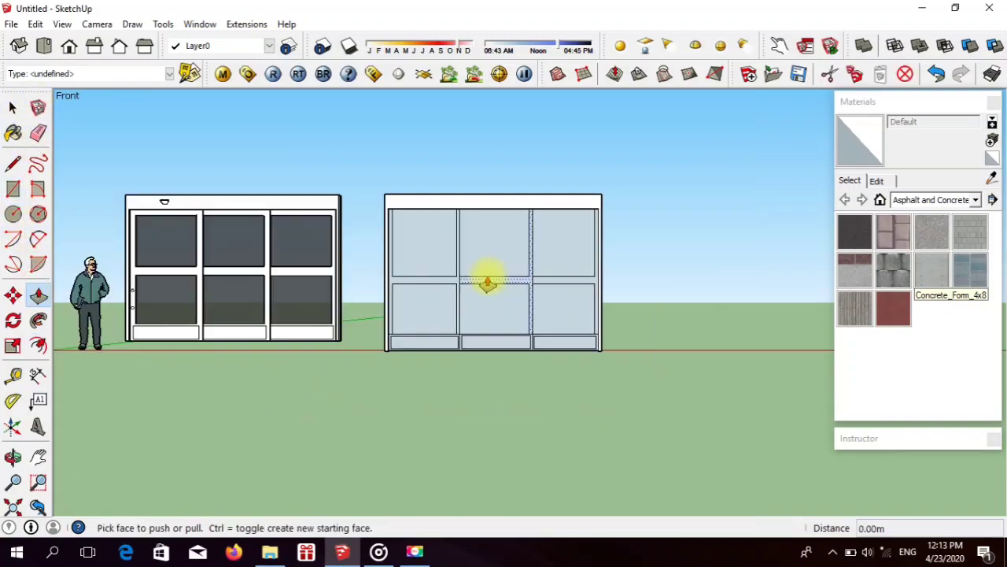
scroll(428, 288, "up", 3)
scroll(502, 353, "down", 1)
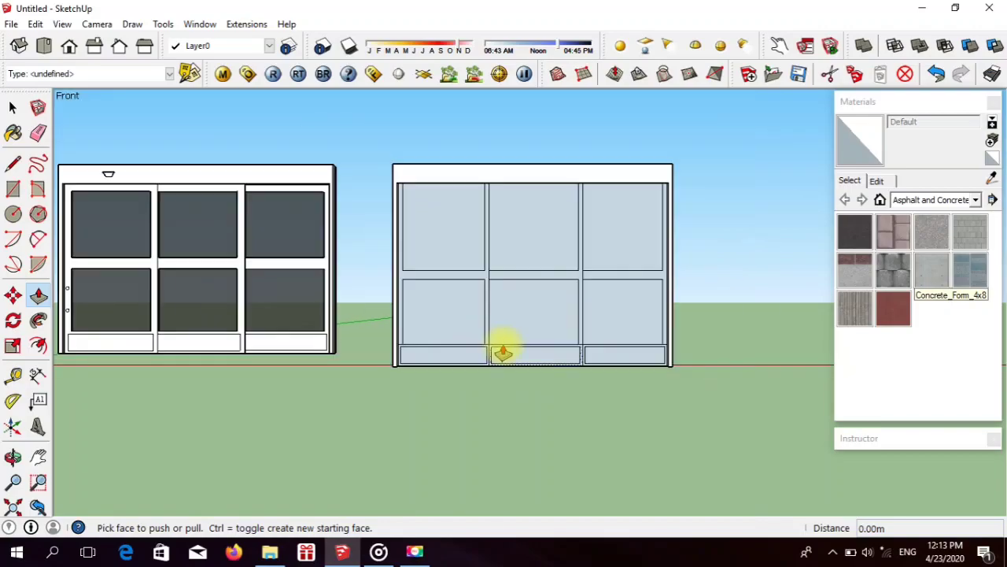
Step: Erase the short horizontal segments beside the lower panes so each door's stiles and rails form one continuous frame face
scroll(468, 343, "up", 5)
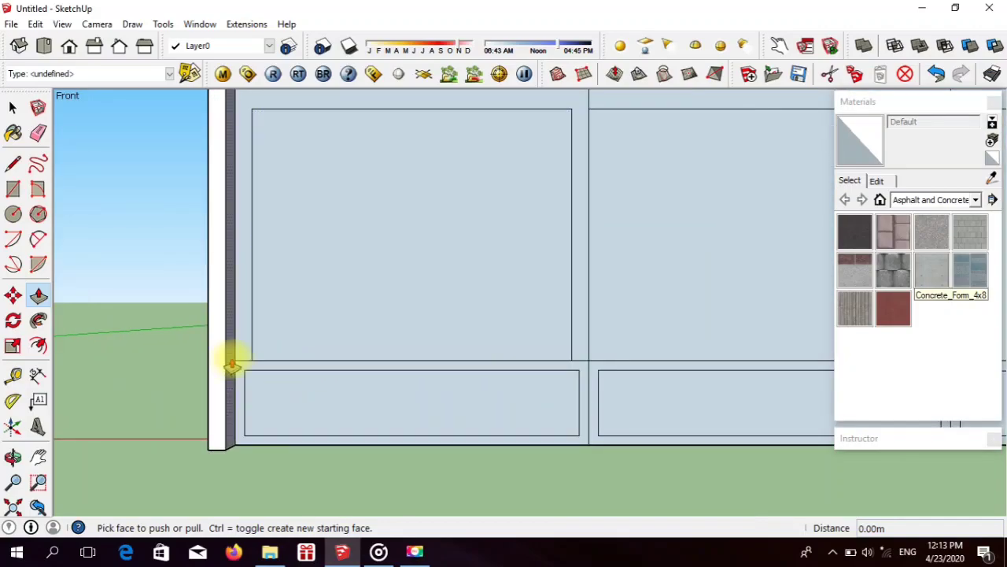
left_click(37, 132)
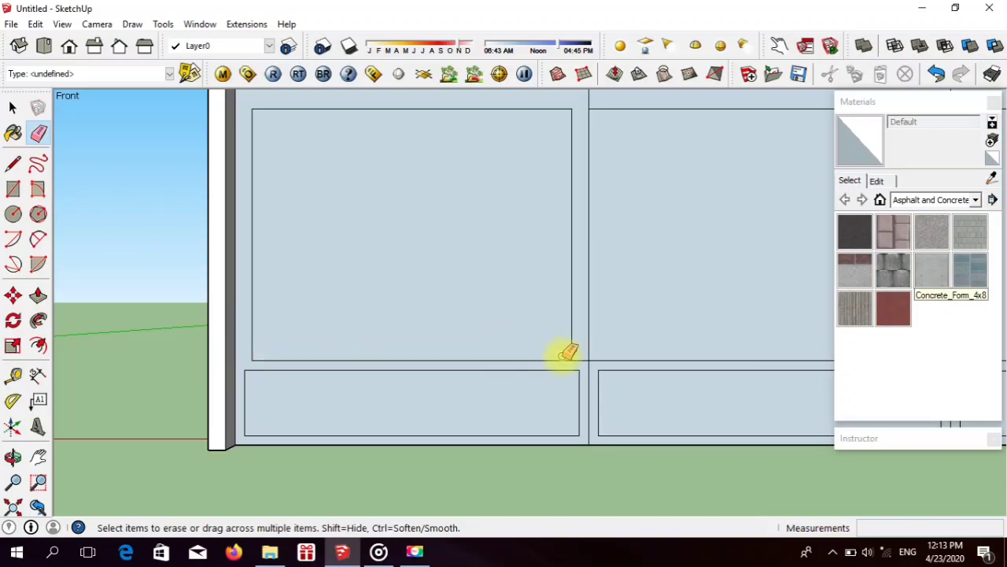
scroll(315, 309, "down", 3)
scroll(550, 354, "up", 5)
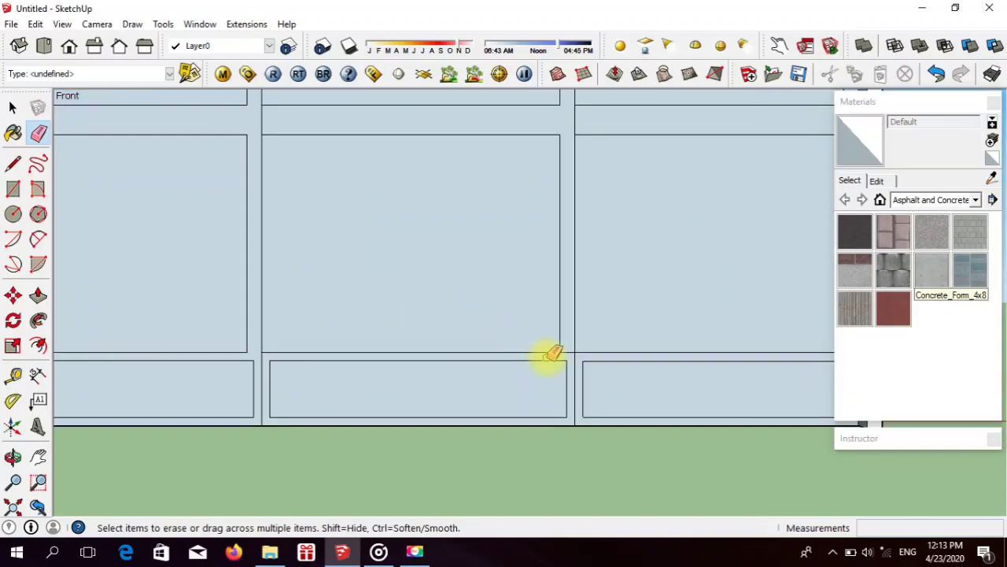
scroll(467, 275, "down", 3)
scroll(540, 322, "up", 5)
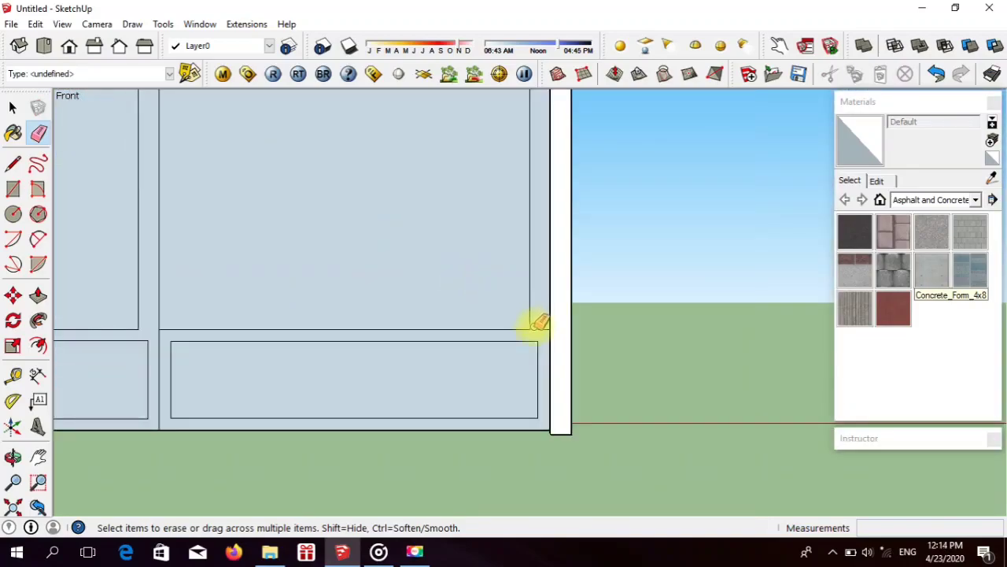
scroll(551, 323, "down", 3)
scroll(168, 307, "up", 4)
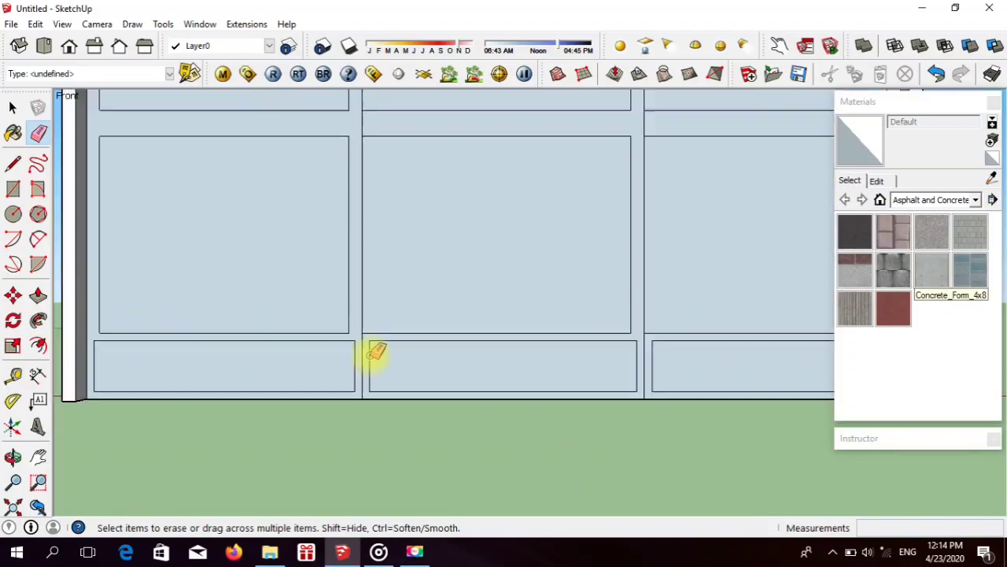
Step: Pull the left door's frame face forward 0.04 m with Push/Pull
left_click(38, 294)
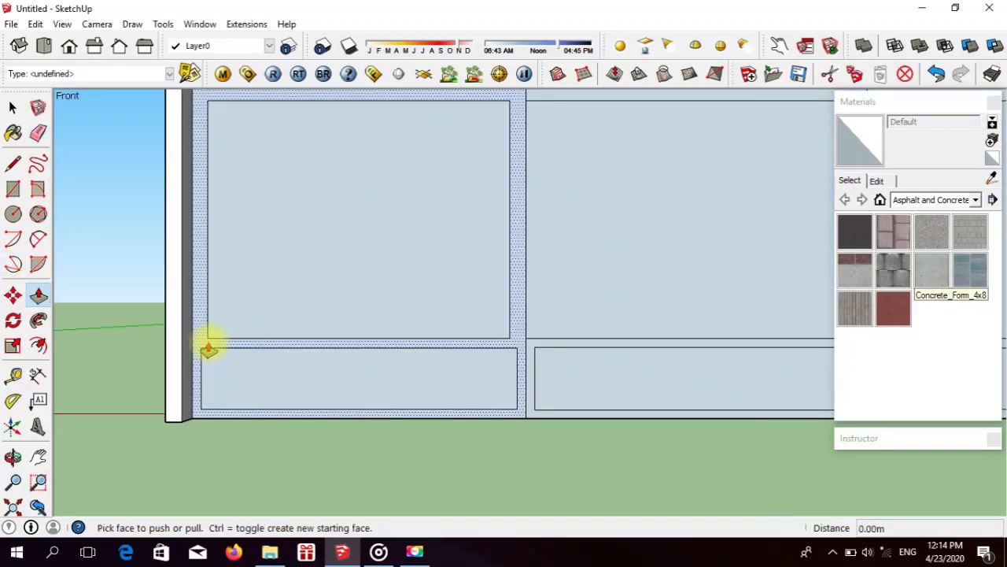
left_click(207, 343)
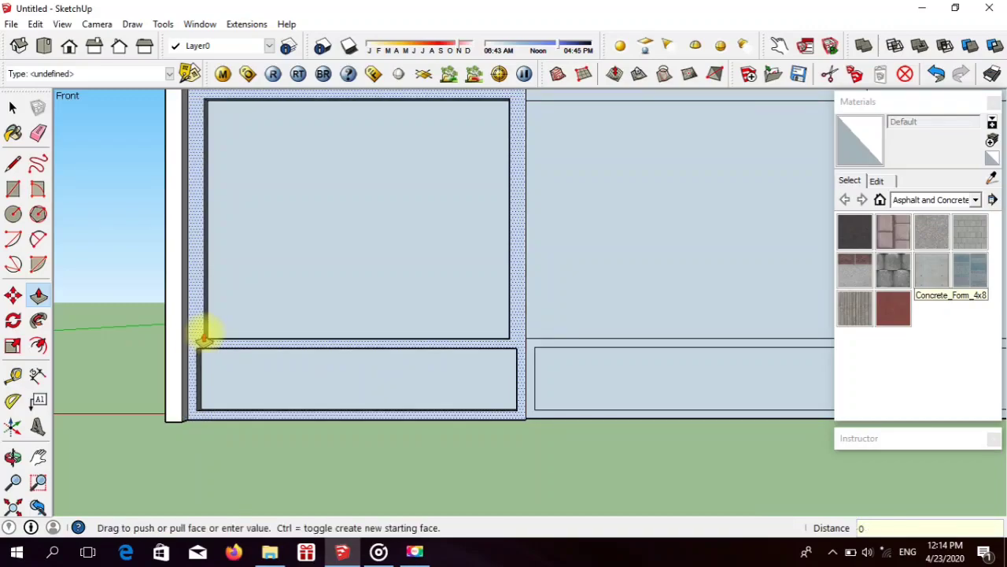
key("Return")
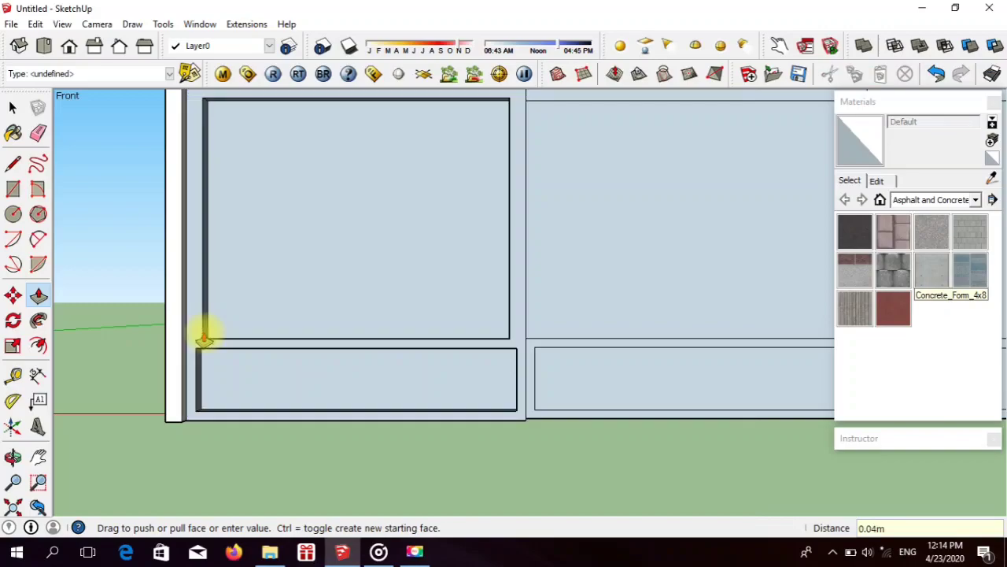
Step: Pull the left door's inset bottom panel forward until it is flush with the door frame
scroll(207, 353, "up", 2)
left_click(216, 374)
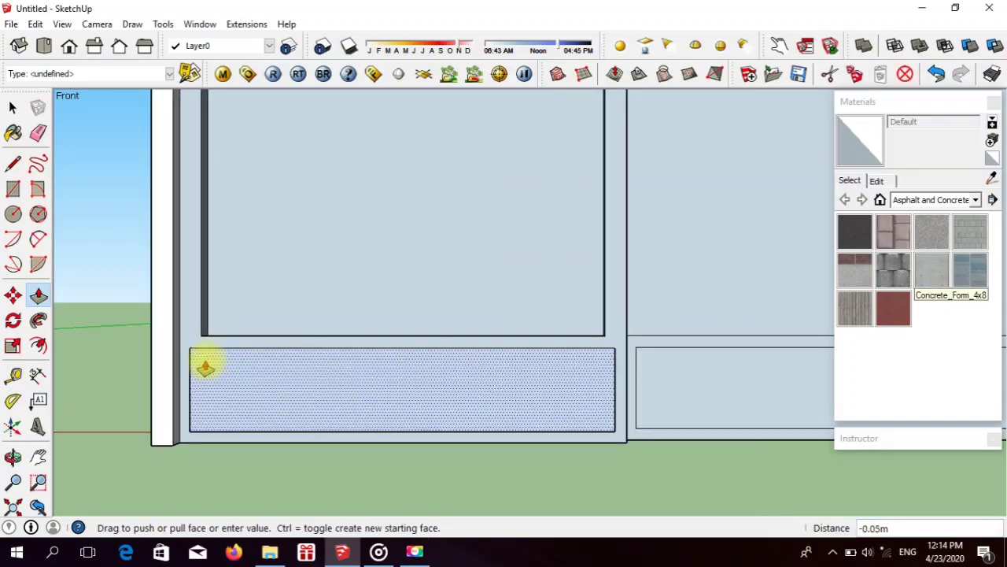
scroll(220, 358, "down", 3)
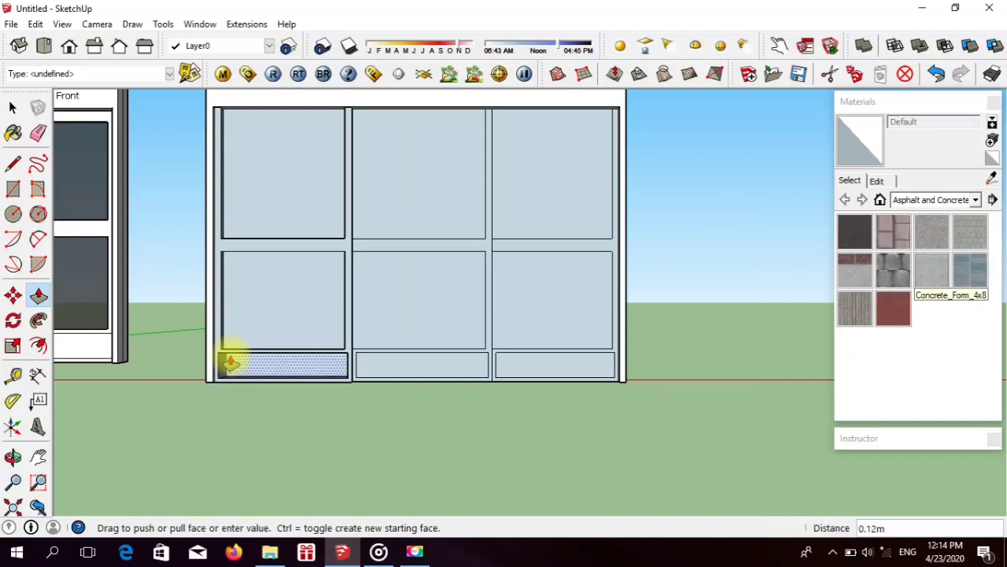
scroll(226, 342, "up", 3)
left_click(213, 343)
scroll(395, 339, "down", 5)
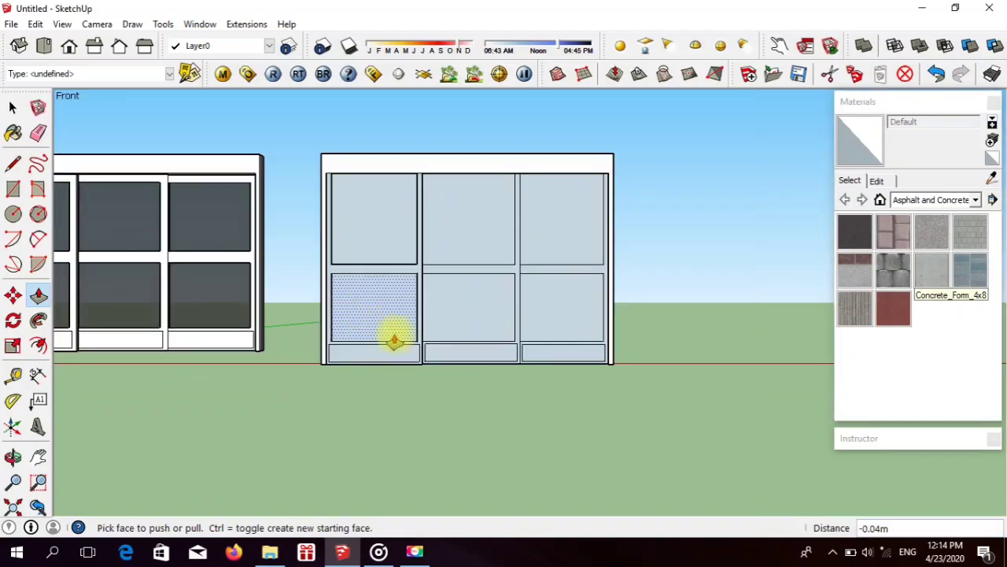
Step: Pull the left door's lower pane forward 0.03 m and bring its upper pane level with it
scroll(372, 335, "up", 4)
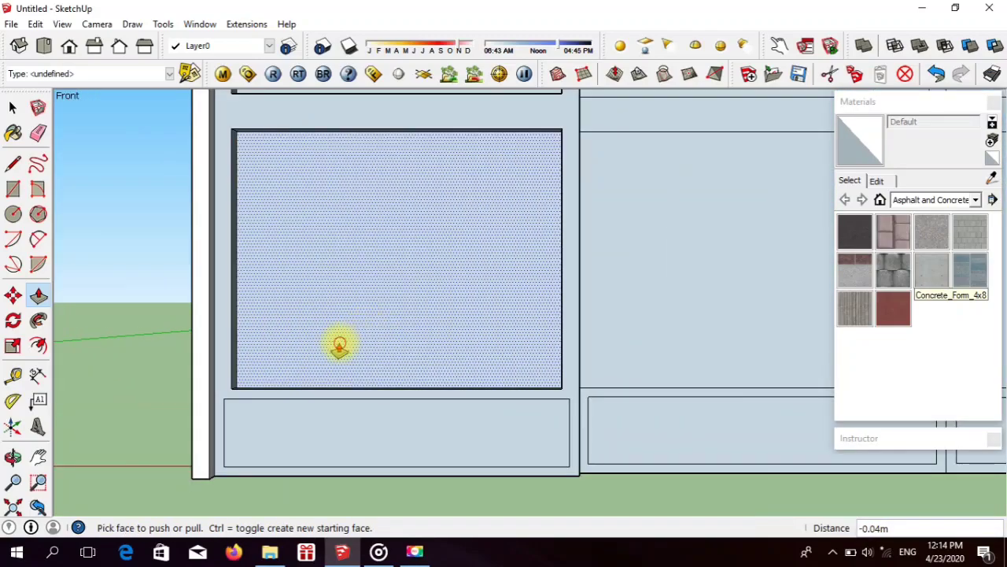
left_click(339, 348)
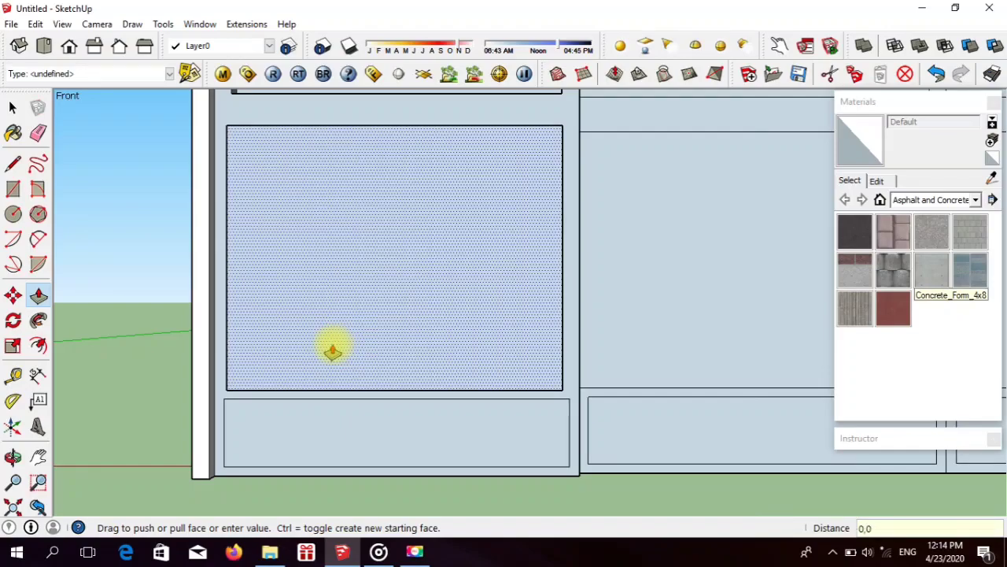
key("Return")
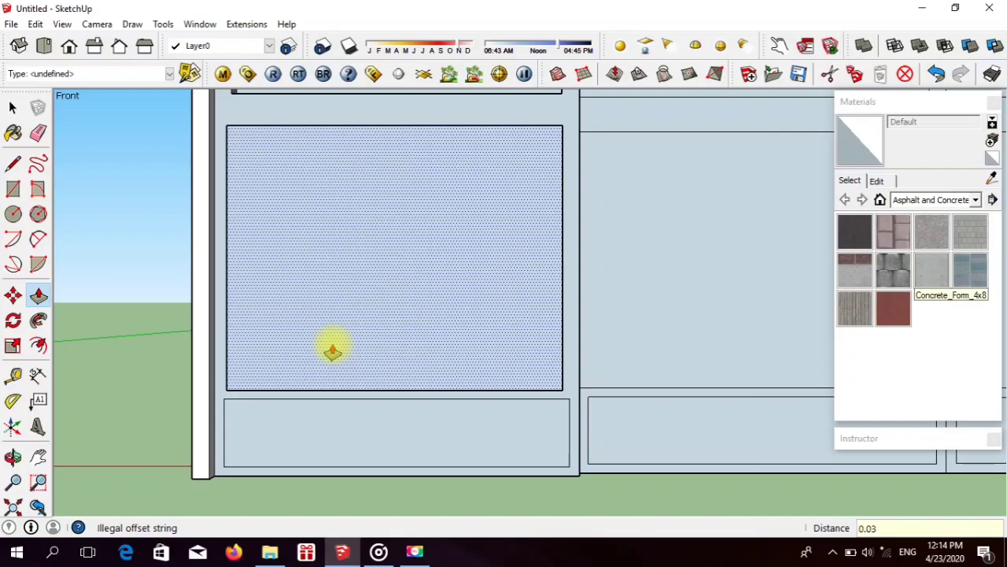
left_click(382, 343)
scroll(386, 340, "down", 3)
left_click(384, 203)
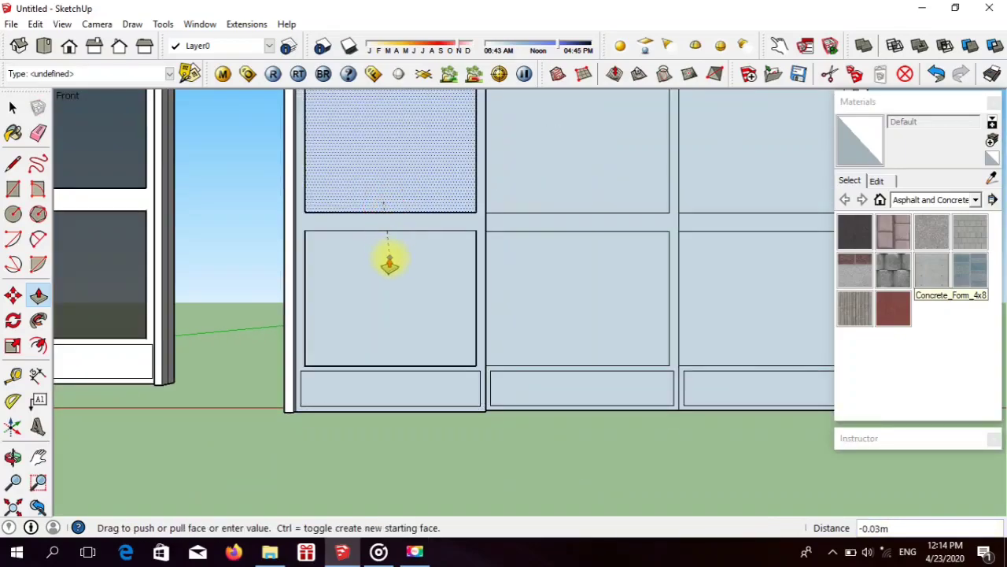
left_click(275, 337)
scroll(457, 292, "down", 4)
scroll(457, 292, "up", 3)
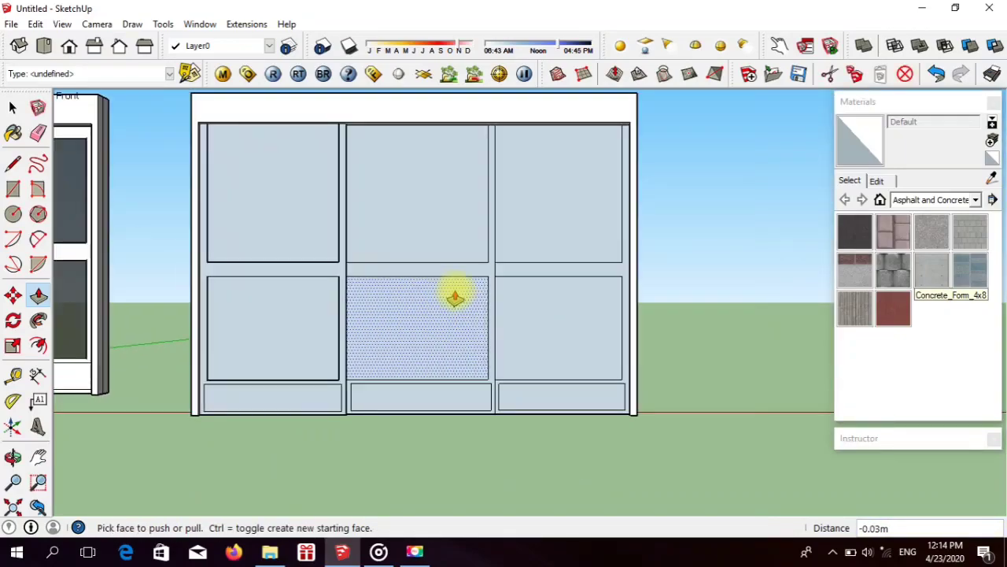
Step: Pull the middle door's frame face forward with Push/Pull
scroll(456, 297, "up", 4)
left_click(315, 238)
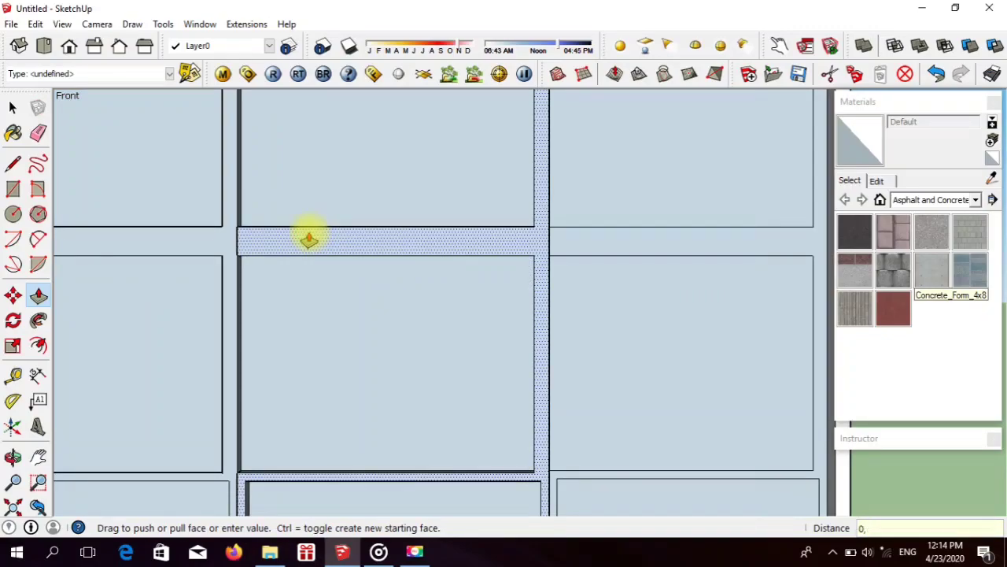
key("Return")
Step: Pull the middle door's upper and lower panes forward 0.03 m, level with the left door's panes
left_click(302, 201)
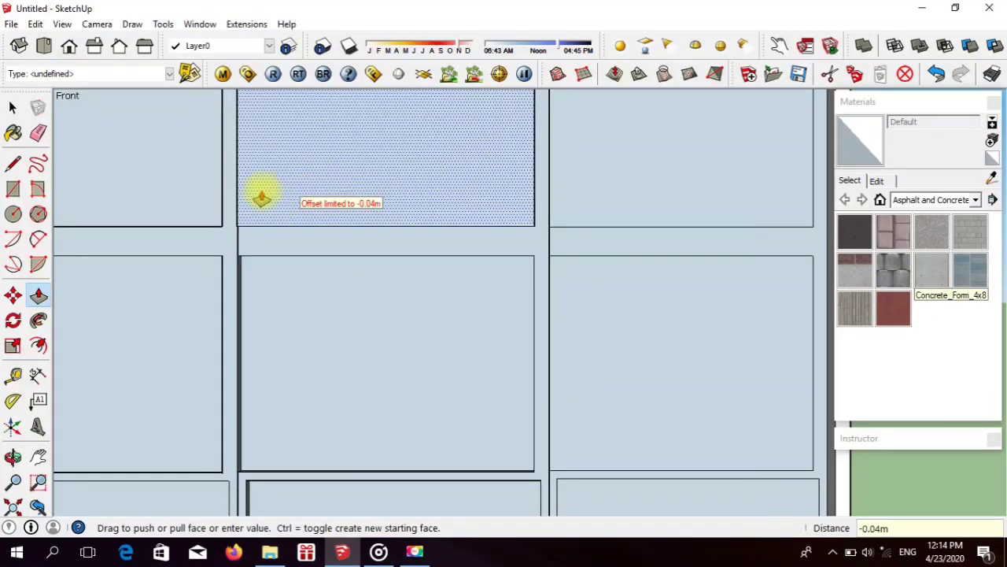
left_click(203, 171)
left_click(308, 338)
left_click(203, 209)
scroll(203, 209, "down", 5)
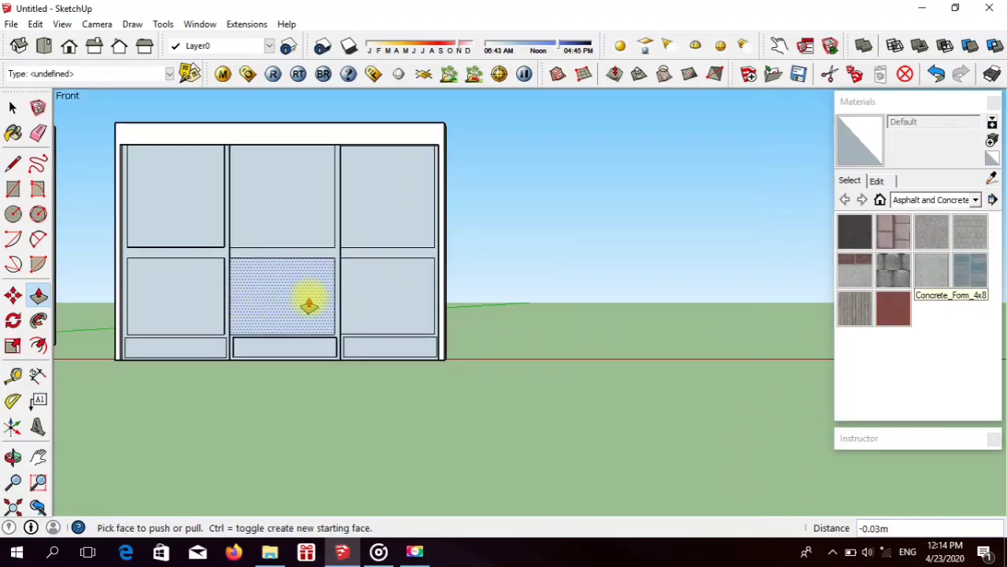
Step: Pull the right door's frame face forward 0.02 m with Push/Pull
scroll(423, 281, "up", 8)
left_click(228, 199)
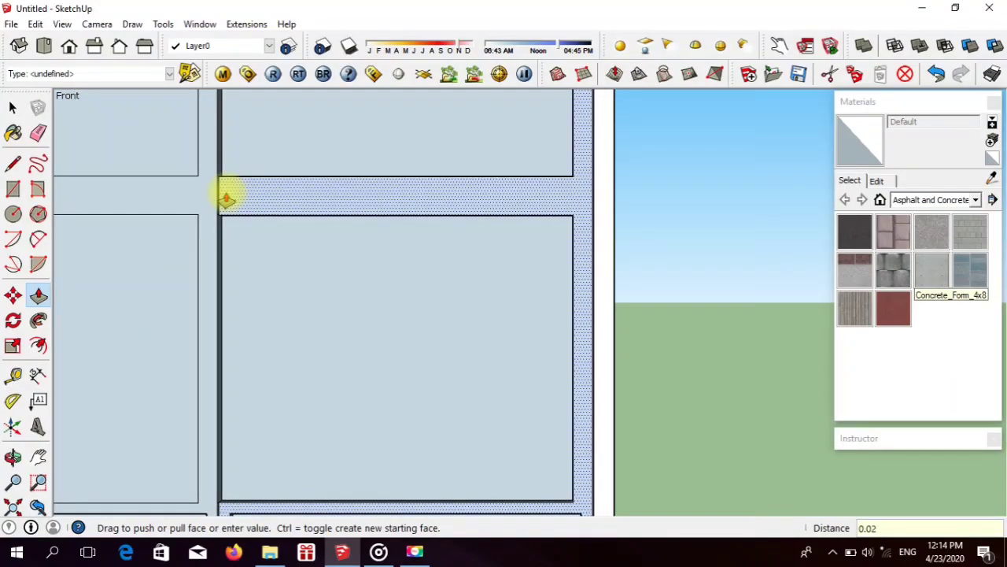
key("Return")
Step: Pull the right door's upper pane forward about 0.01 m and bring its lower pane level with it
double_click(237, 168)
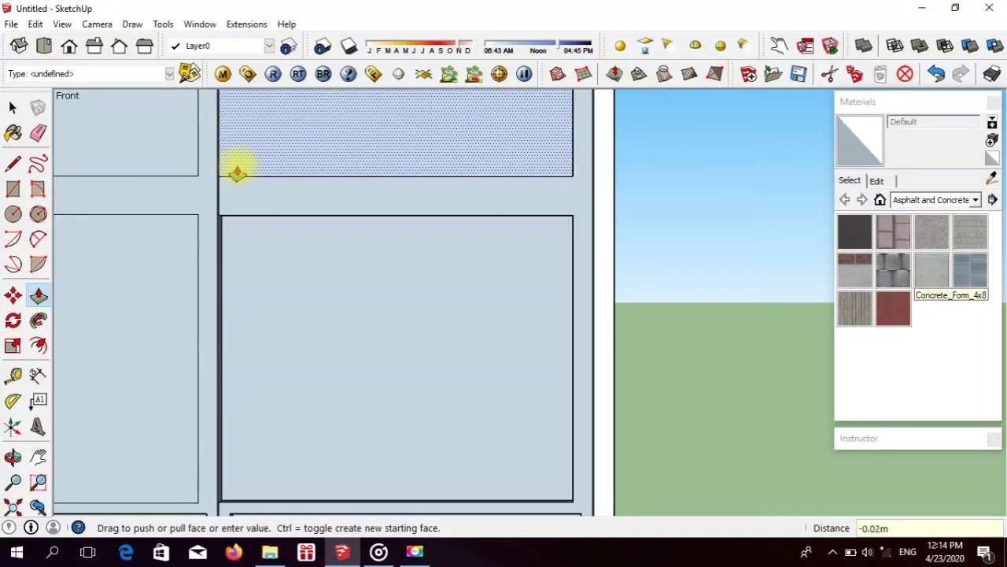
key("Return")
left_click(277, 254)
left_click(280, 155)
scroll(462, 211, "down", 1)
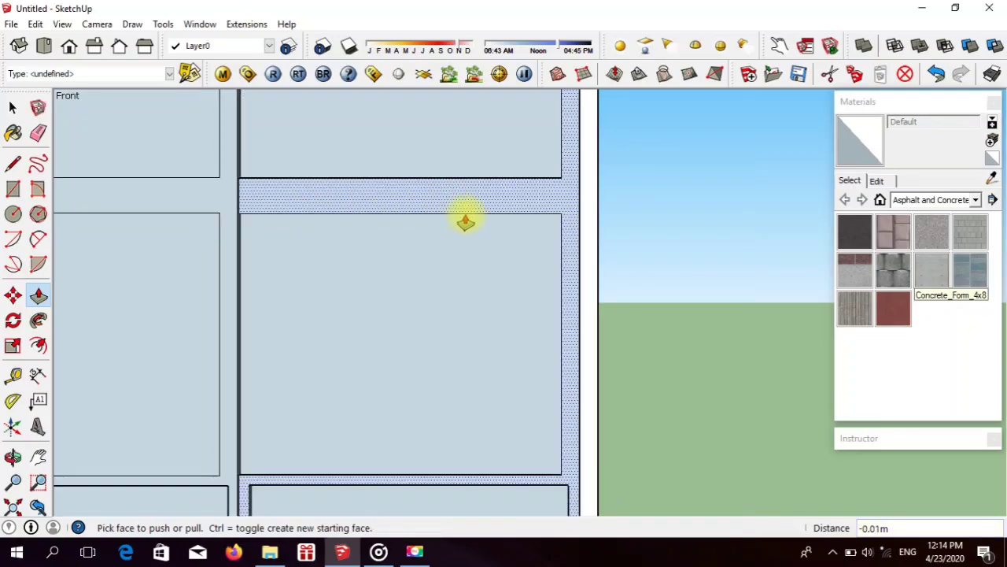
scroll(465, 221, "down", 5)
scroll(401, 337, "up", 1)
scroll(447, 350, "down", 1)
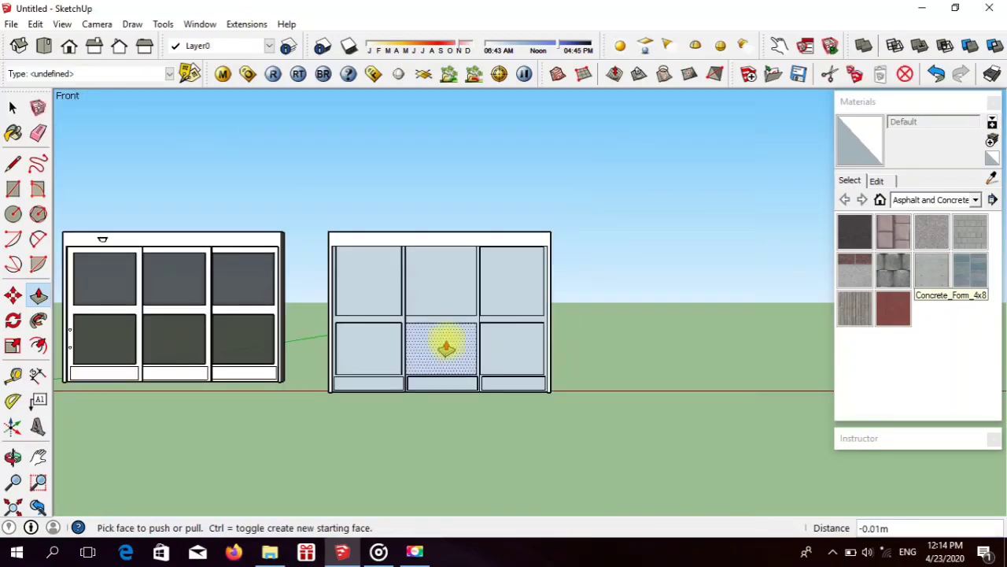
Step: Paint all connected faces of the new door with the in-model Steve_Hair material
scroll(447, 351, "up", 2)
left_click(913, 200)
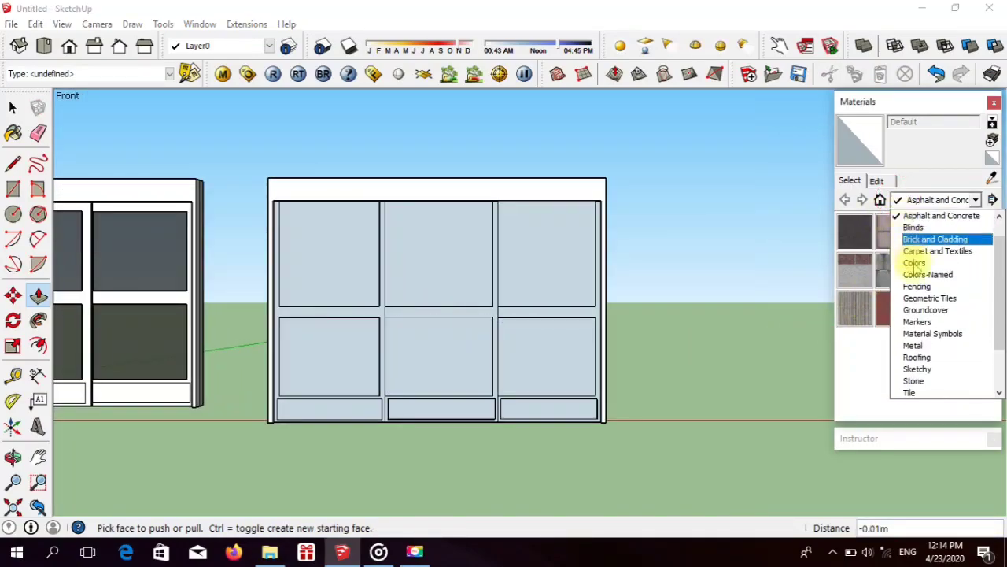
scroll(942, 224, "up", 1)
left_click(917, 215)
left_click(897, 234)
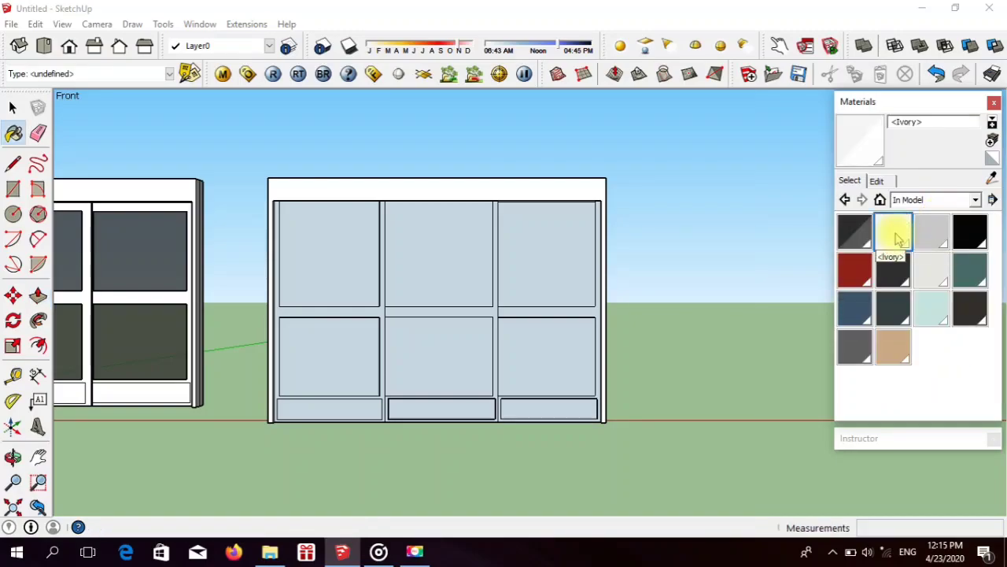
left_click(930, 271)
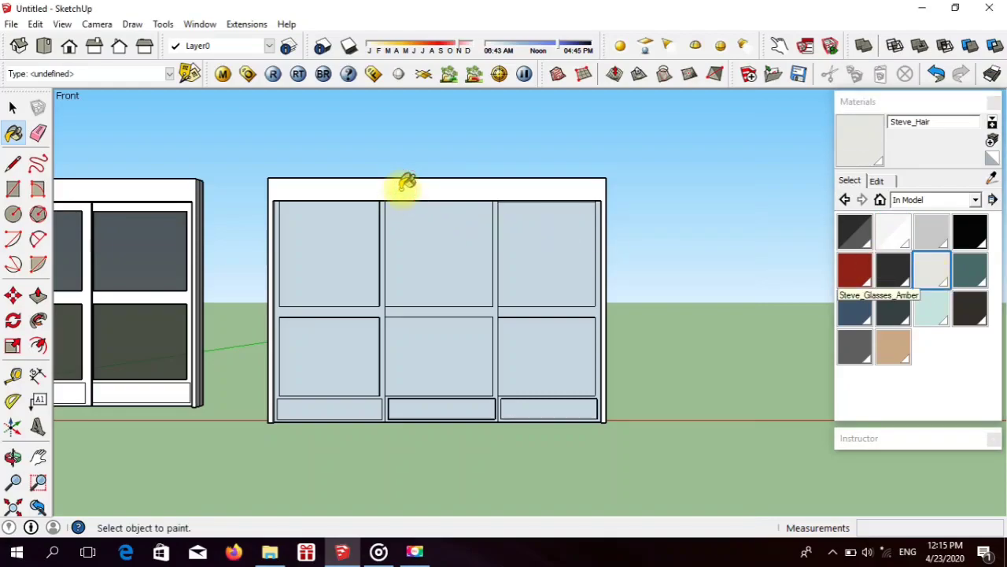
key("ctrl")
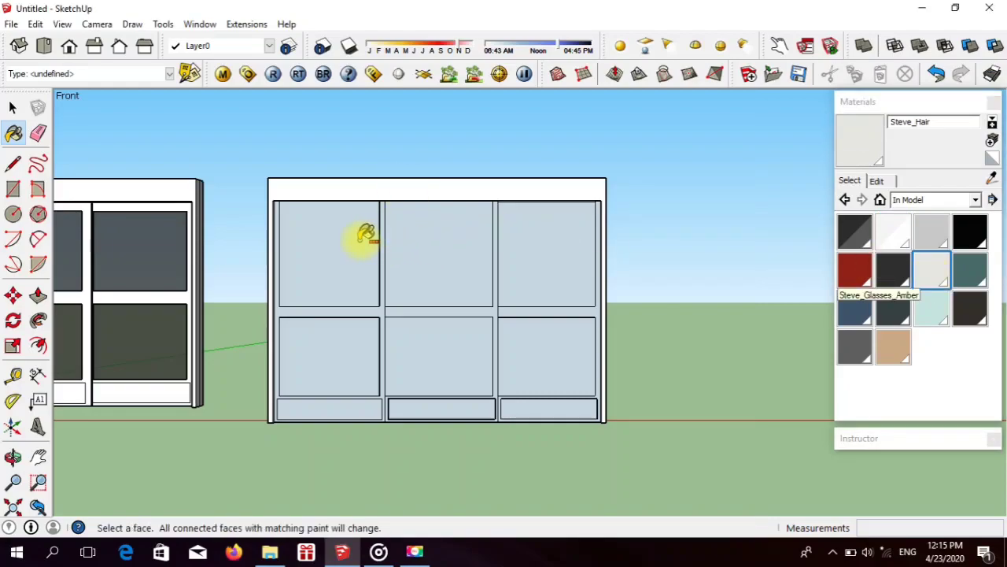
scroll(400, 274, "up", 8, "ctrl")
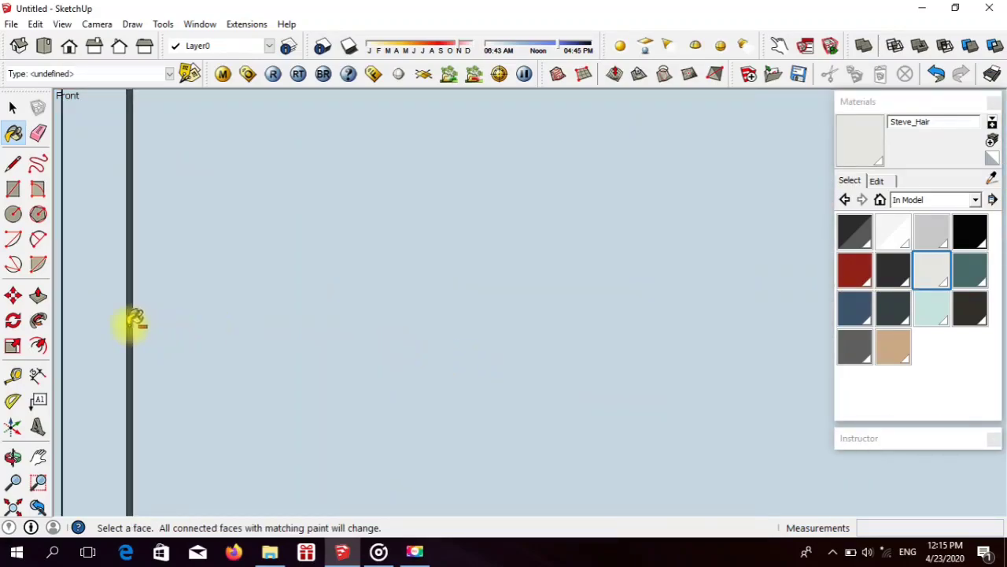
left_click(135, 321, "ctrl")
scroll(344, 370, "down", 6)
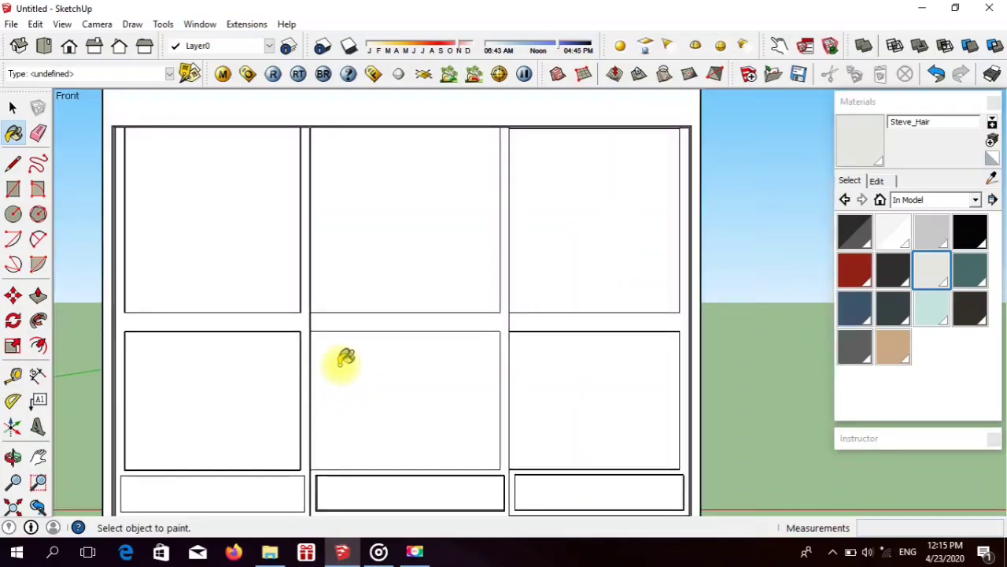
scroll(344, 364, "down", 2)
Step: Paint all six upper and lower panes of the new door with the in-model <Gray Glass>2 material
scroll(308, 396, "up", 1)
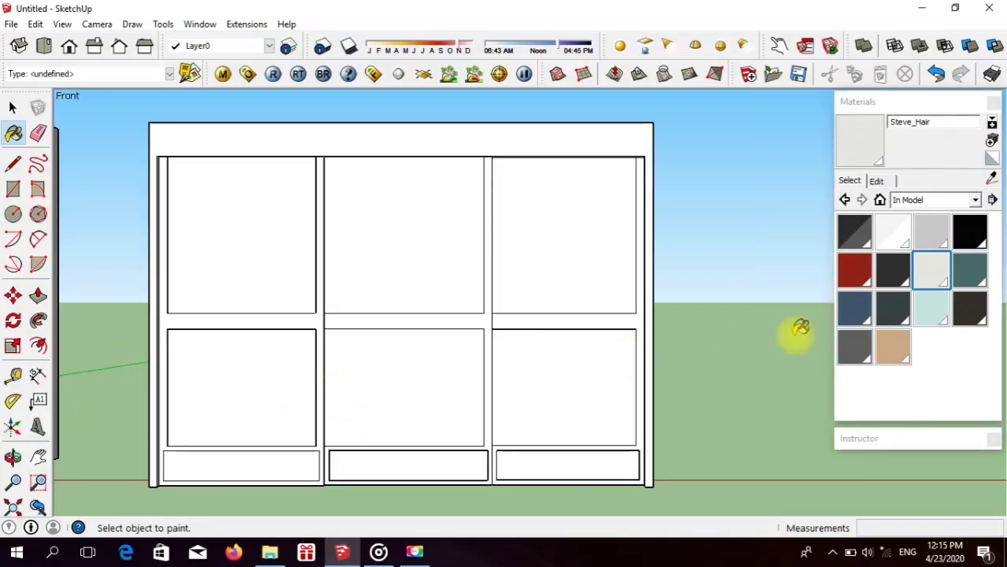
left_click(865, 236)
left_click(584, 250)
left_click(395, 264)
left_click(410, 378)
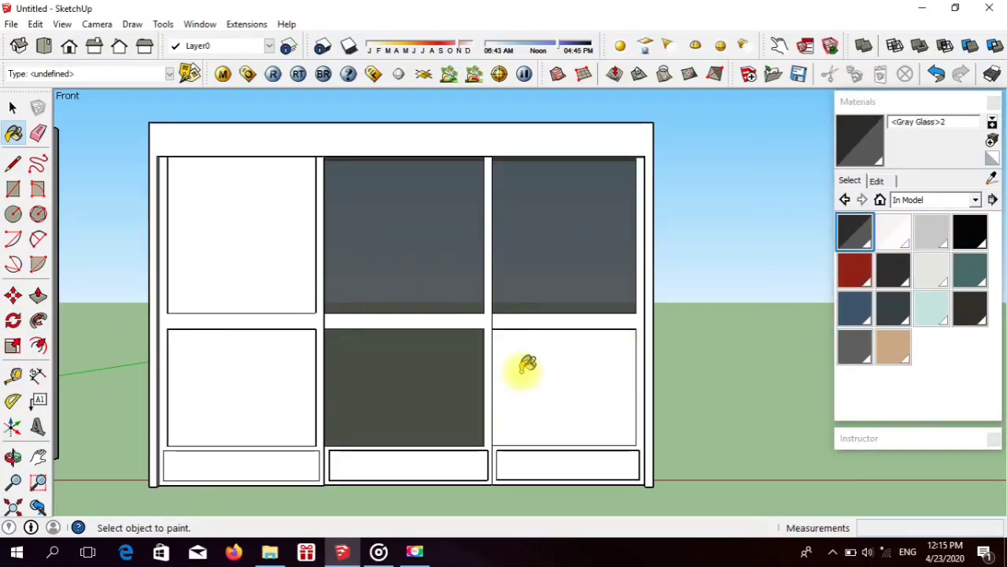
left_click(522, 364)
left_click(258, 368)
left_click(254, 259)
scroll(677, 431, "down", 4)
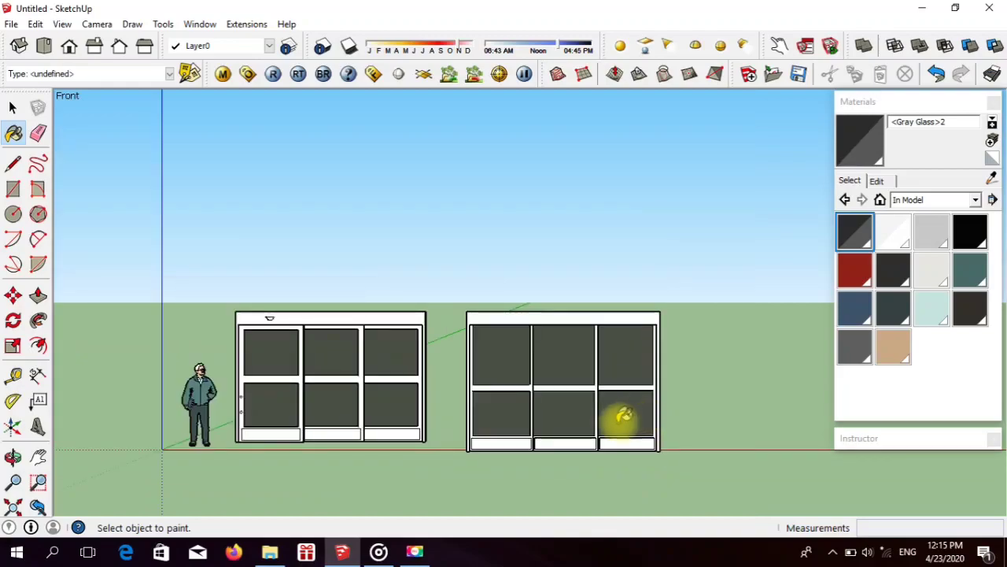
scroll(598, 431, "up", 3)
scroll(572, 393, "down", 1)
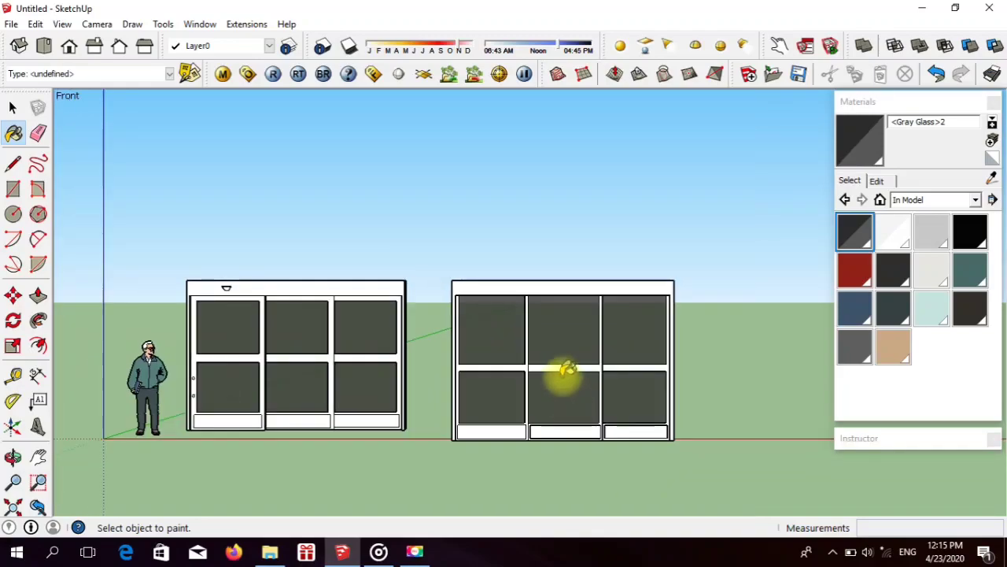
Step: Push/Pull the middle door's bottom panel 0.03 m so it is flush with its surrounding frame
scroll(602, 390, "up", 1)
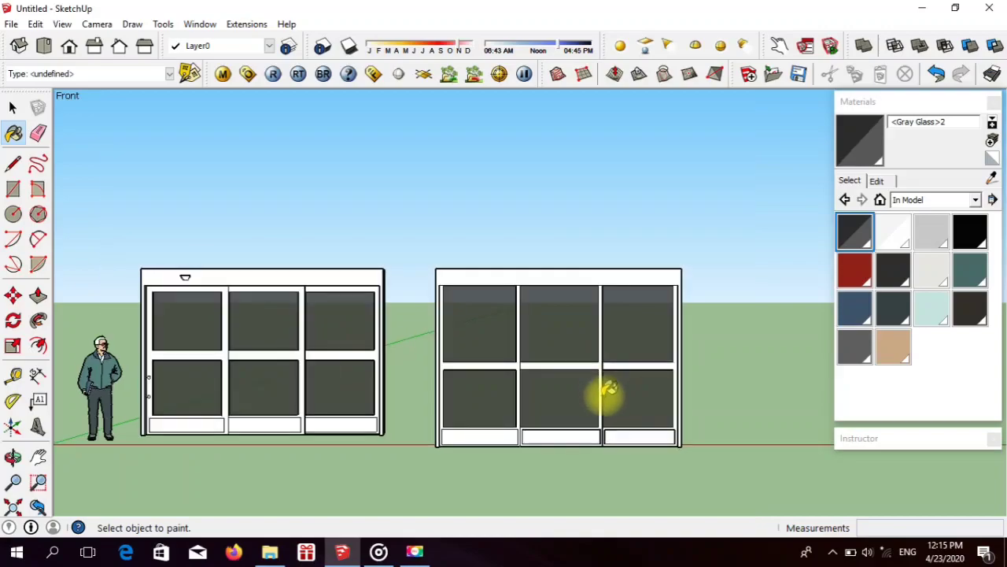
scroll(512, 441, "up", 3)
scroll(333, 382, "up", 2)
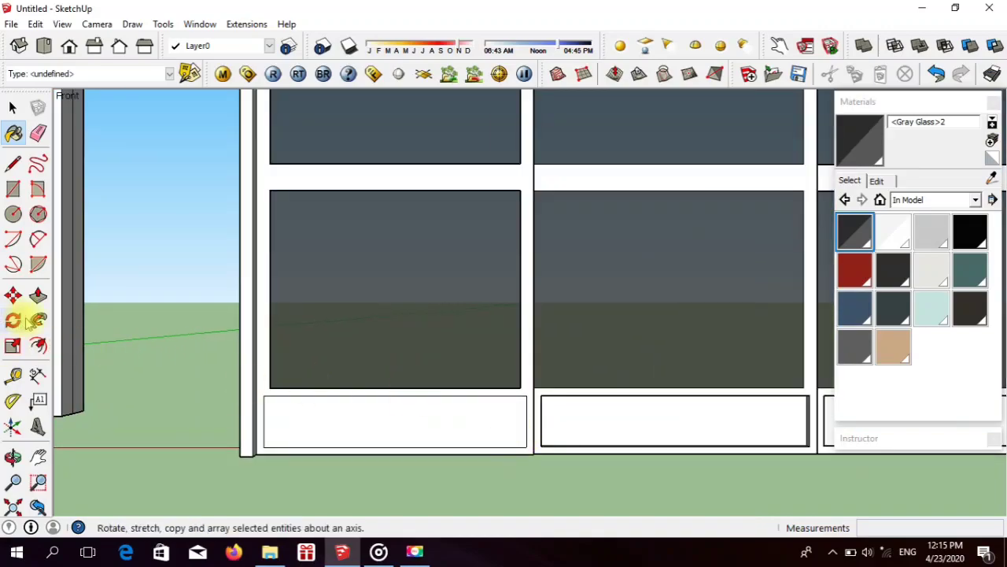
left_click(38, 294)
left_click(557, 427)
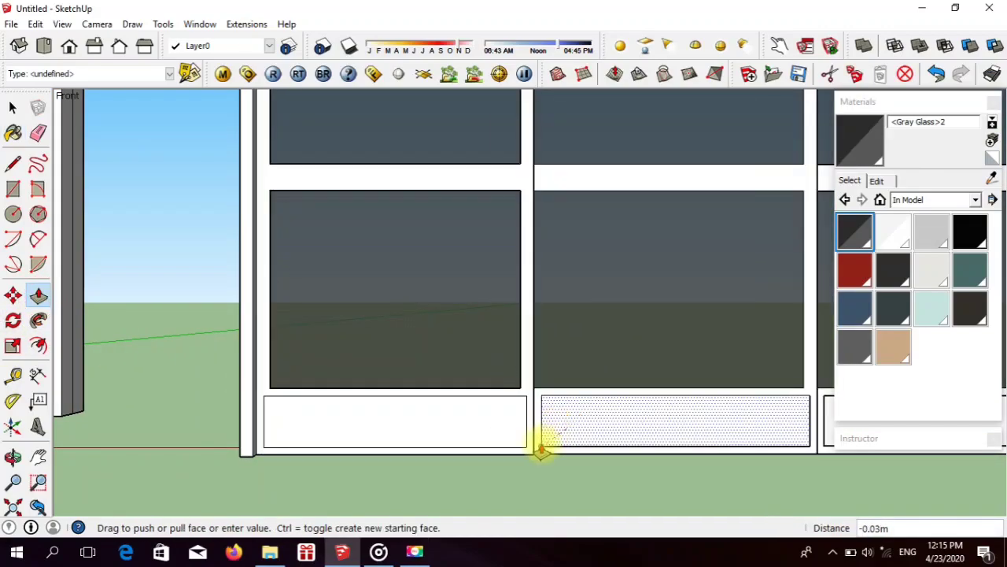
left_click(542, 447)
scroll(654, 416, "down", 3)
scroll(652, 416, "up", 2)
Step: Push/Pull the right door's bottom panel by 0.03 m and adjust it by 0.01 m, flush with its frame
left_click(650, 416)
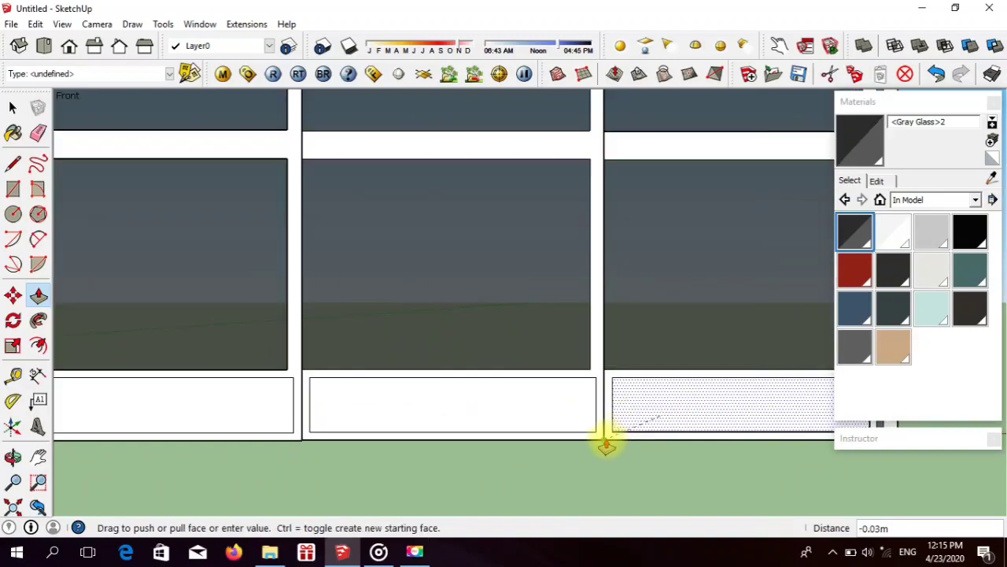
left_click(604, 439)
scroll(580, 400, "down", 3)
scroll(627, 405, "up", 4)
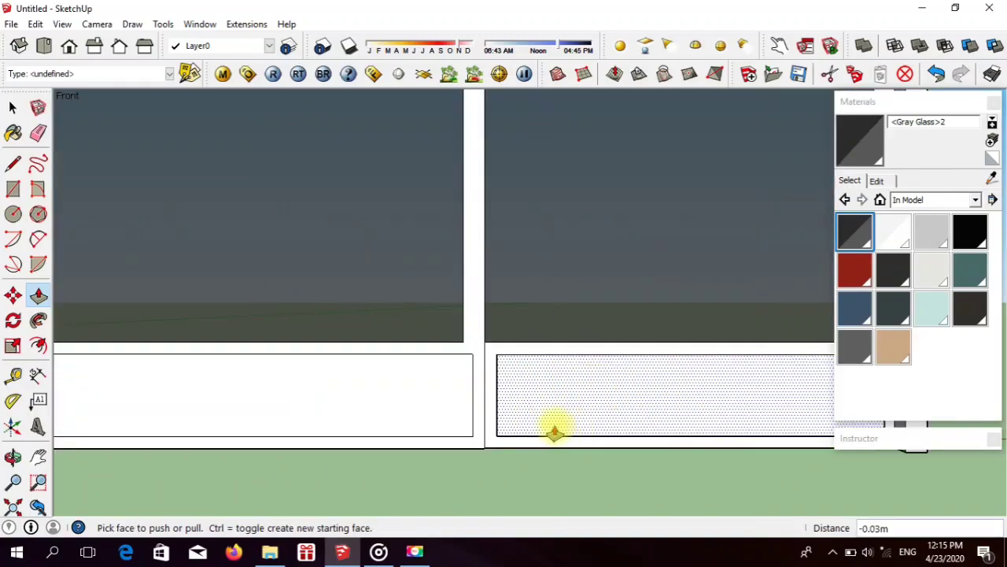
left_click(555, 433)
left_click(492, 352)
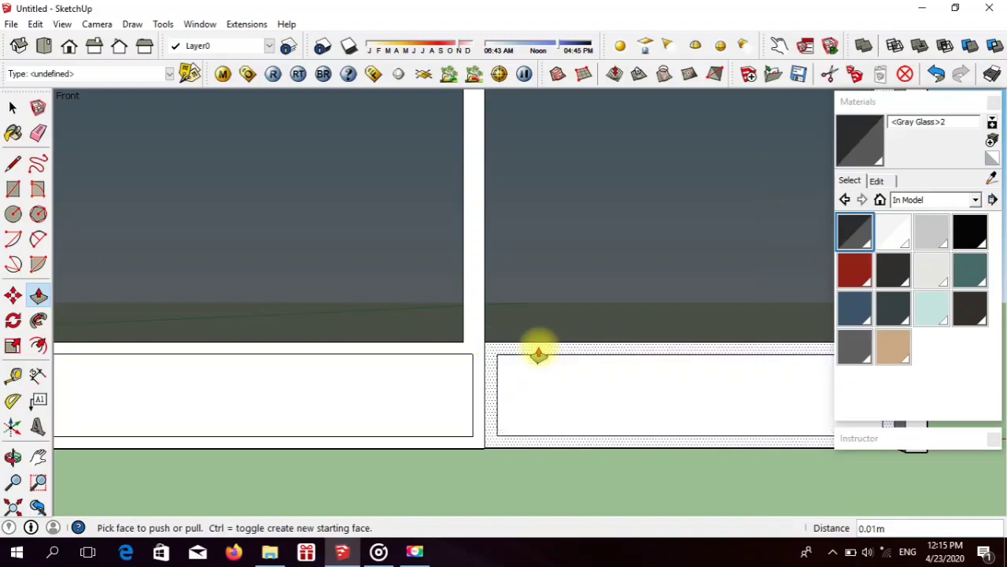
scroll(582, 362, "down", 10)
scroll(578, 358, "up", 1)
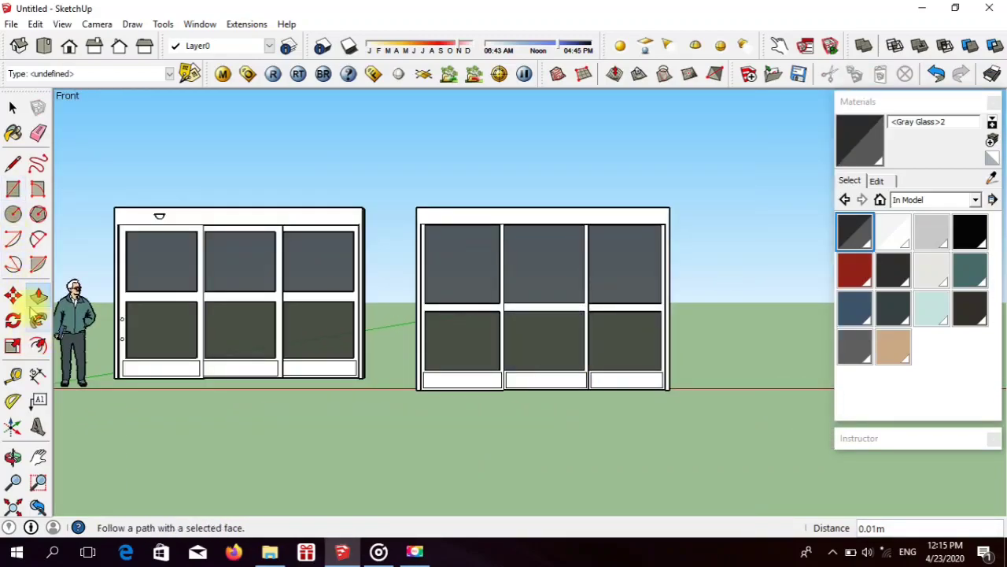
Step: Try two closely spaced circles of about 0.02 m radius on the left door's outer stile and undo them
left_click(14, 213)
scroll(429, 347, "up", 6)
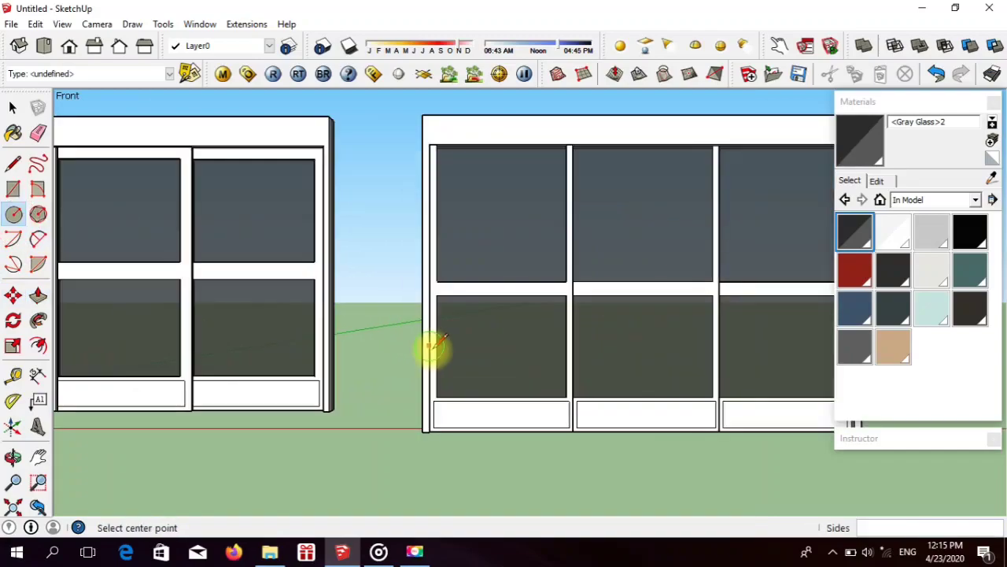
scroll(433, 346, "up", 3)
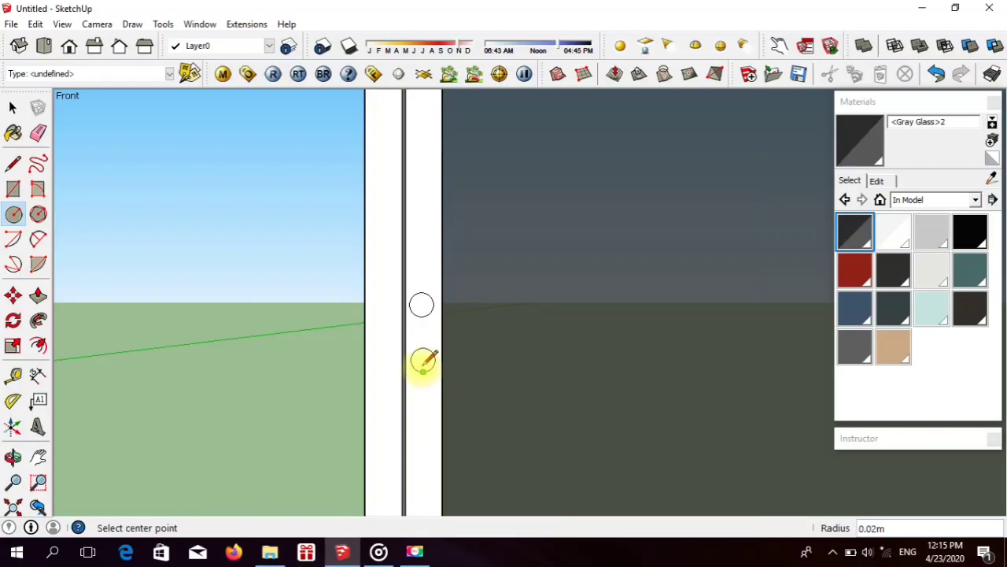
scroll(421, 354, "down", 8)
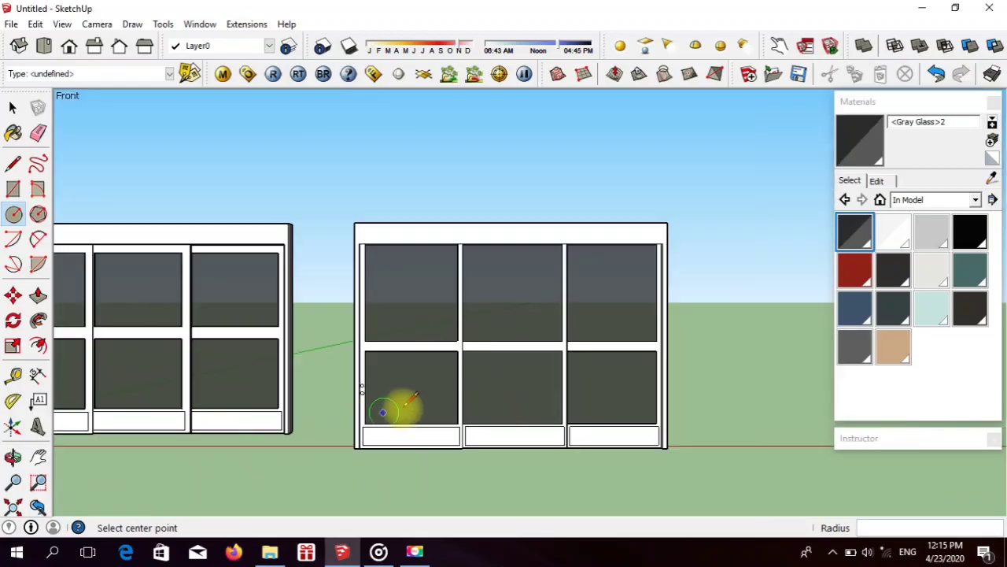
scroll(383, 412, "down", 2)
scroll(265, 400, "up", 3)
scroll(366, 403, "up", 2)
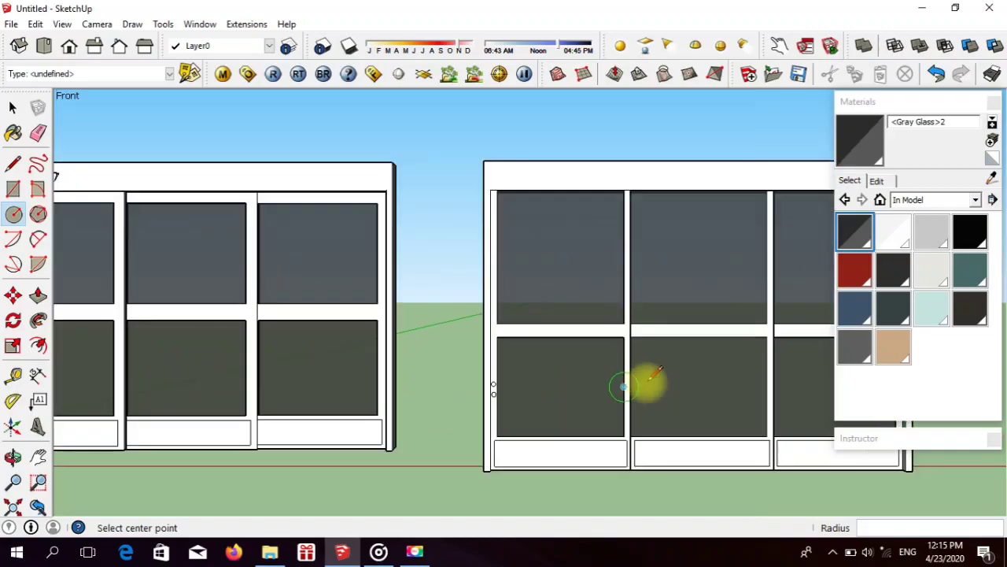
scroll(630, 386, "up", 3)
scroll(415, 409, "up", 3)
key("ctrl+z")
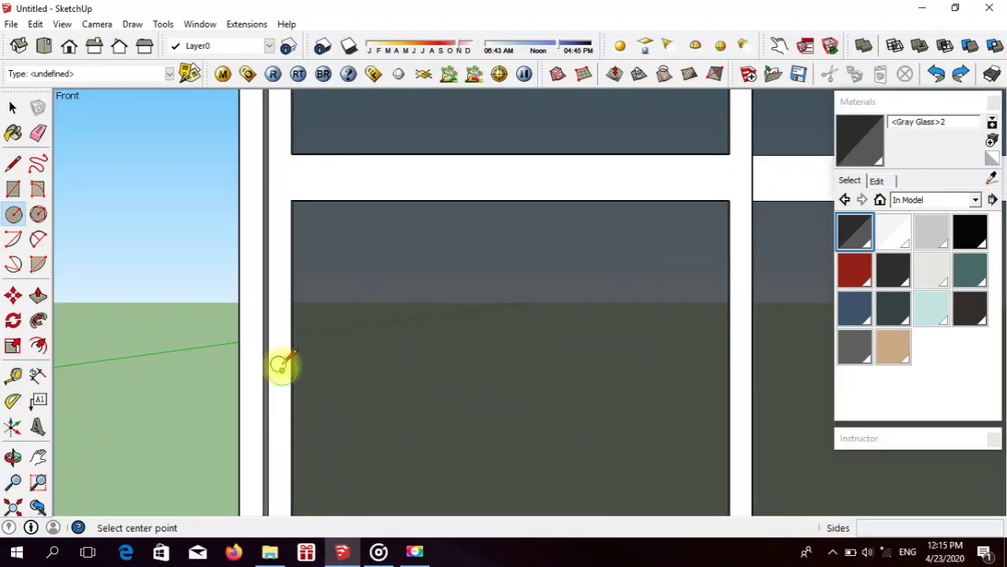
scroll(354, 299, "down", 6)
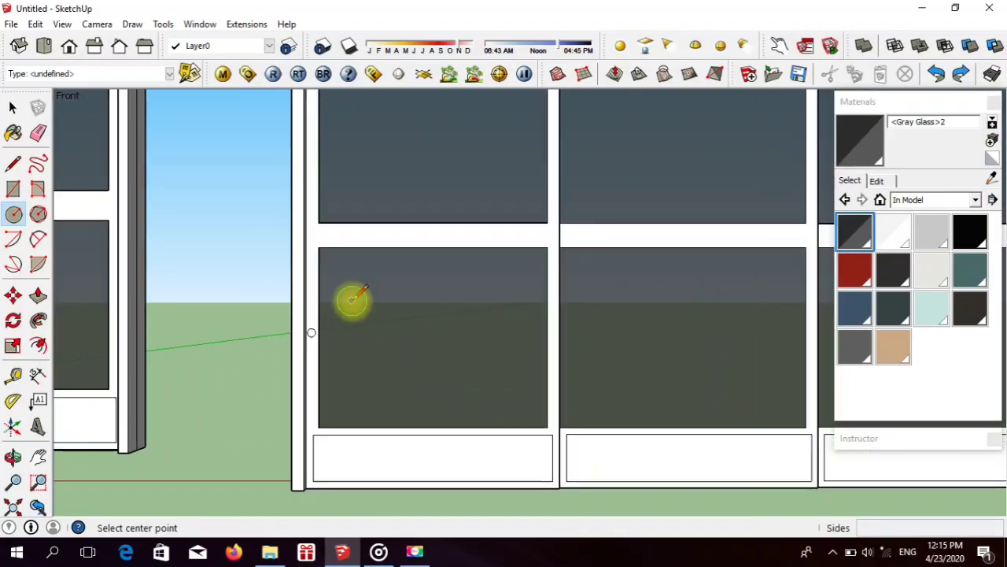
Step: Draw two vertically aligned circles of 0.02 m radius on the left door's outer stile, spaced like the reference door's
scroll(361, 297, "up", 5)
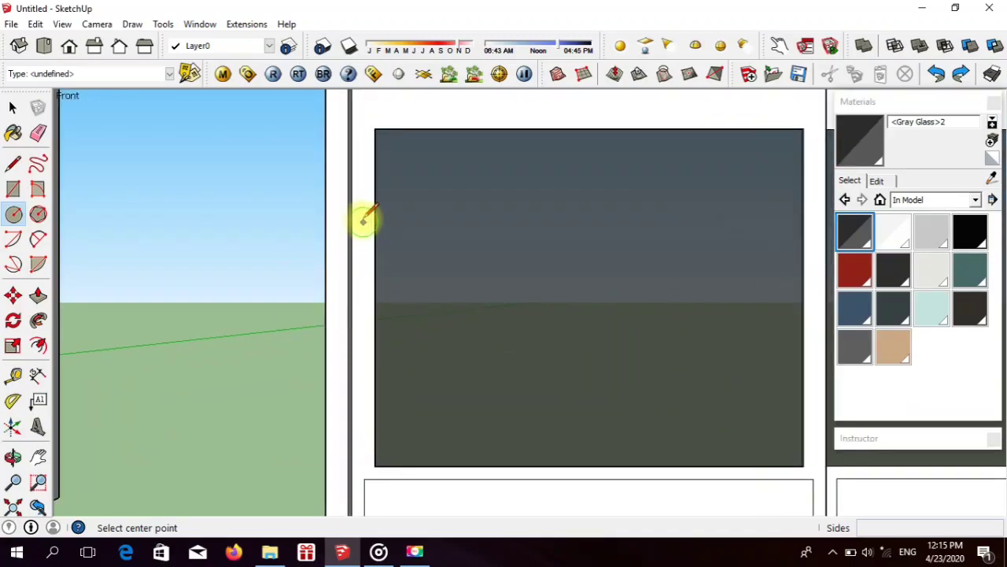
left_click(361, 218)
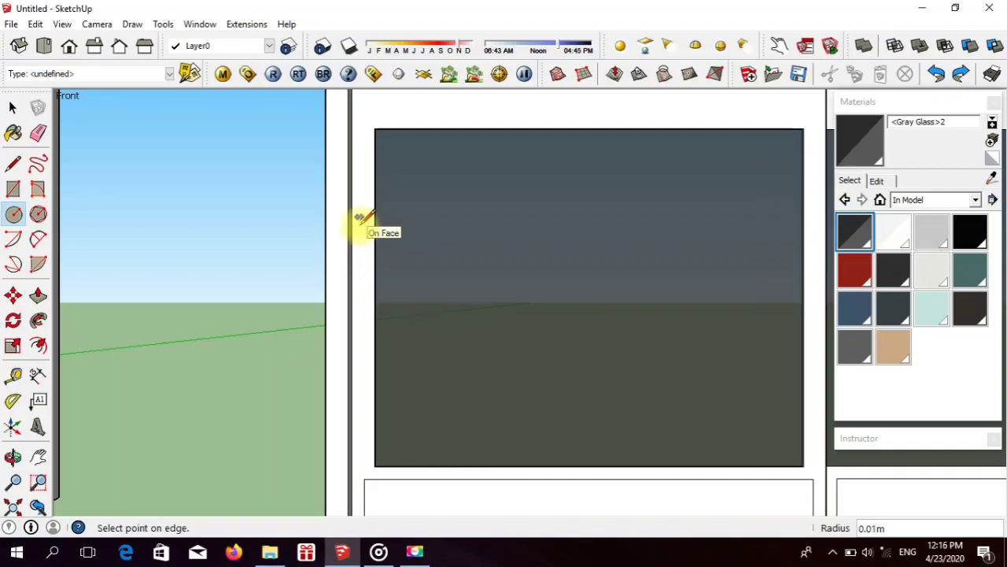
scroll(361, 217, "up", 2)
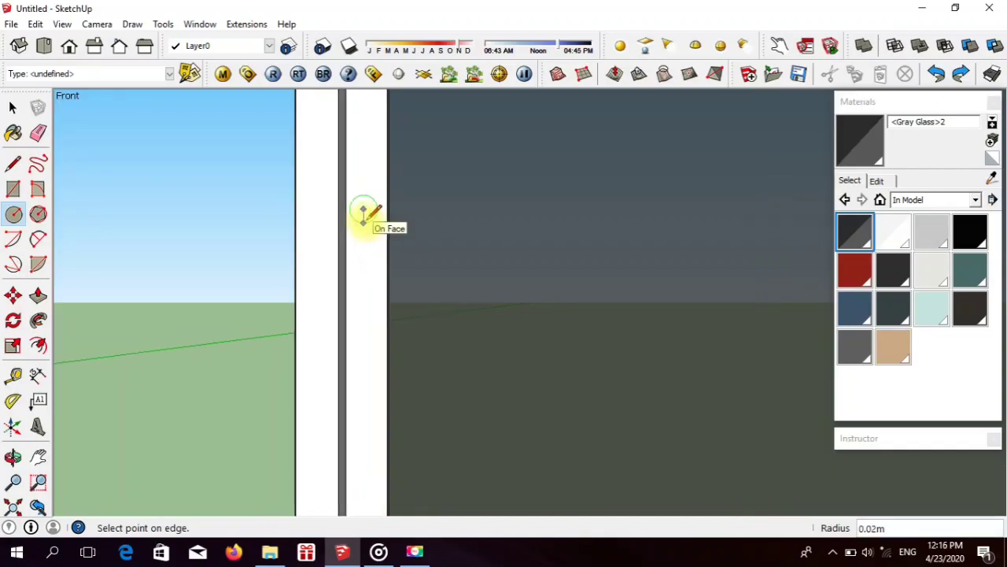
left_click(363, 362)
scroll(364, 362, "down", 8)
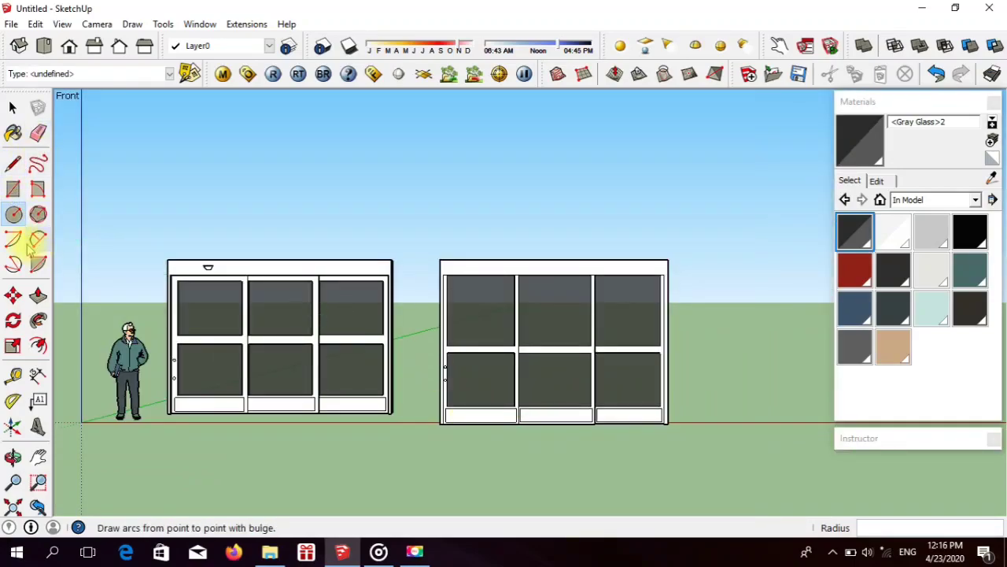
Step: Draw a short horizontal line near the left end of the new door's header
left_click(13, 162)
scroll(447, 258, "up", 4)
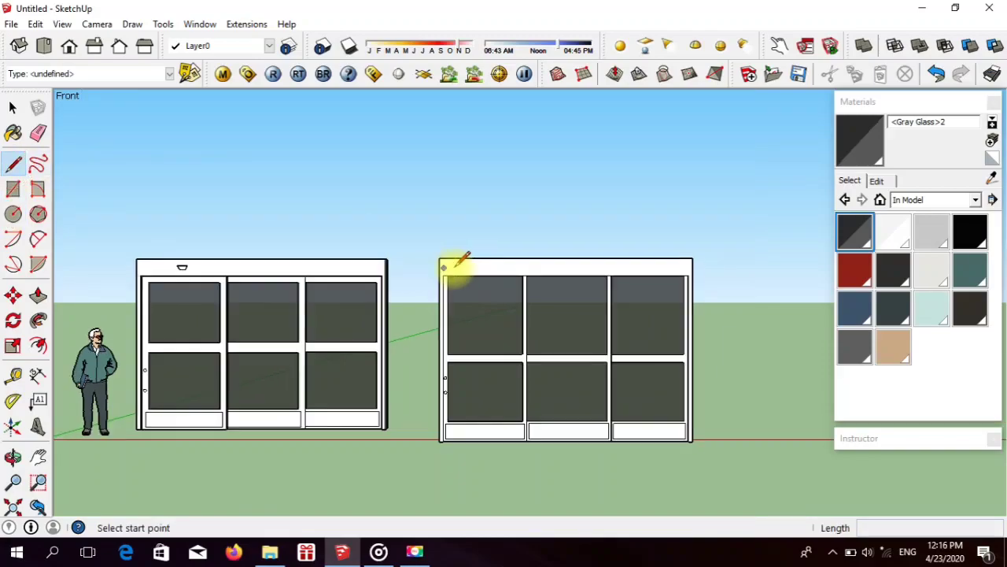
scroll(449, 253, "up", 3)
left_click(446, 267)
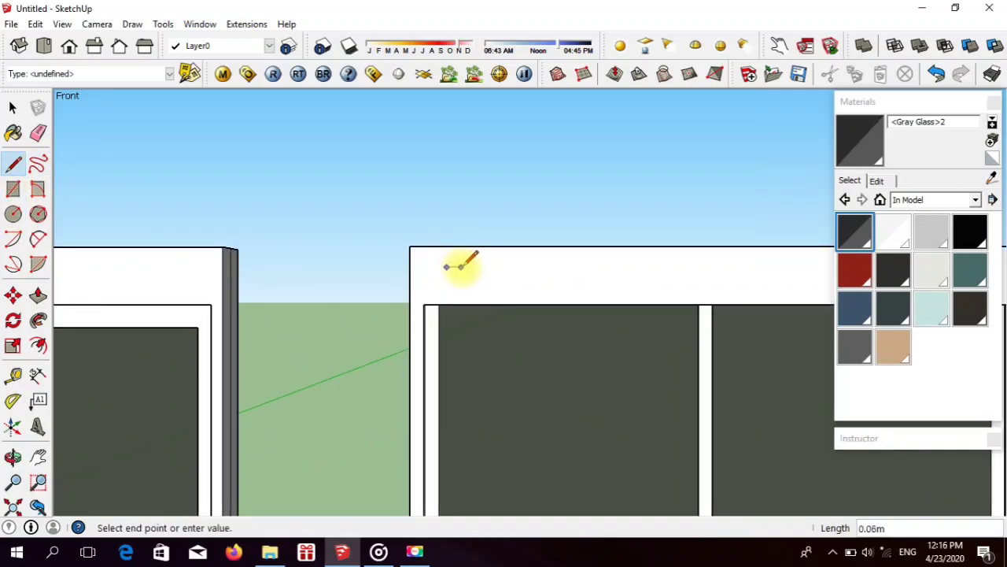
left_click(472, 267)
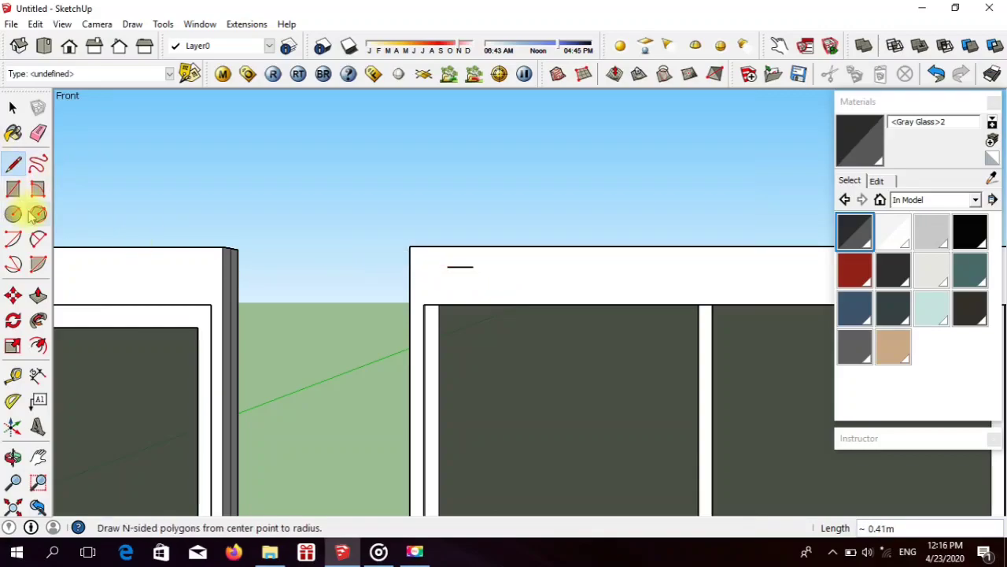
Step: Close the header line with a downward half-circle arc with a bulge of about 0.05 m
left_click(38, 239)
left_click(446, 268)
left_click(471, 267)
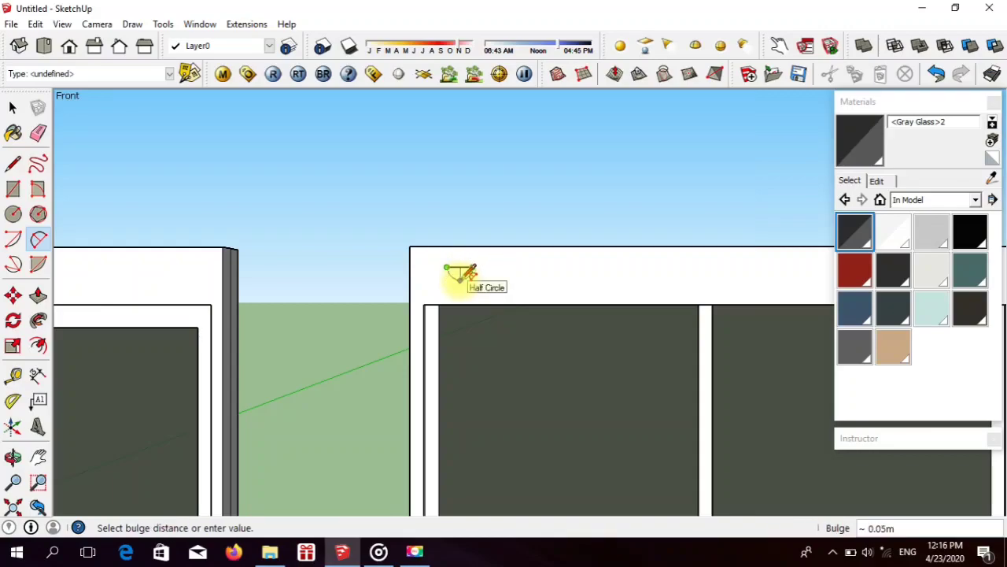
left_click(460, 280)
scroll(393, 272, "down", 3)
scroll(425, 274, "up", 5)
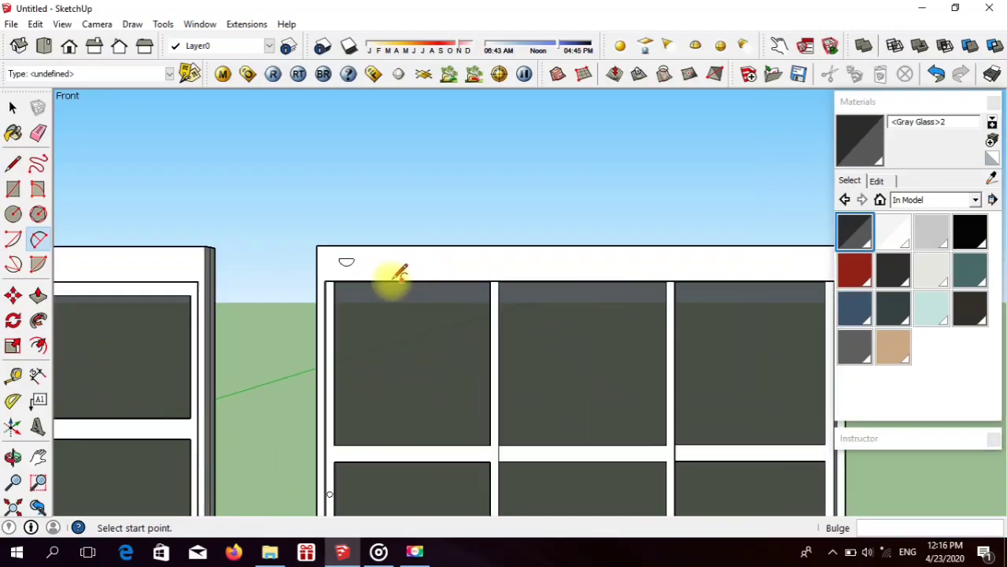
Step: Pull the half-circle face on the header forward 0.02 m
left_click(38, 295)
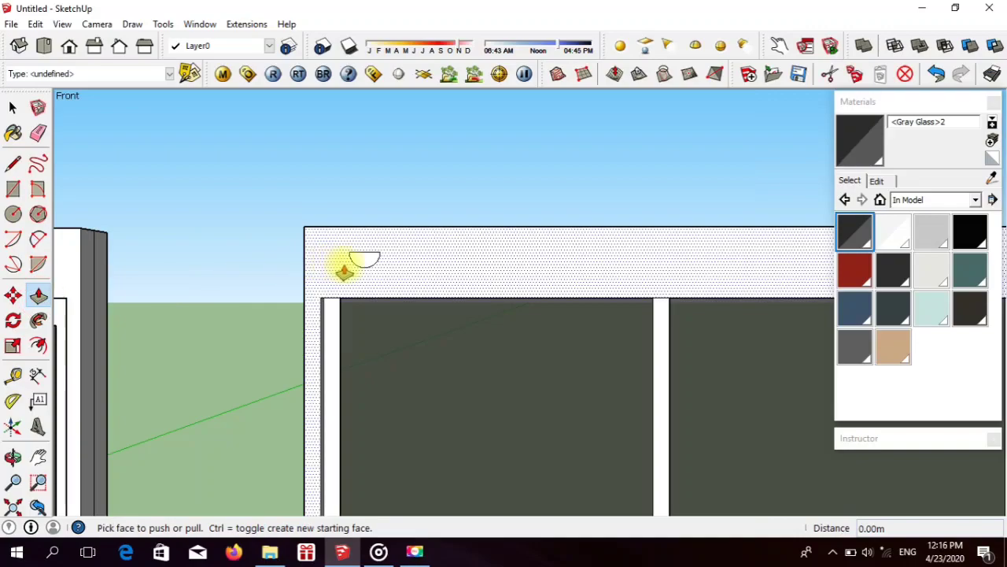
left_click(360, 259)
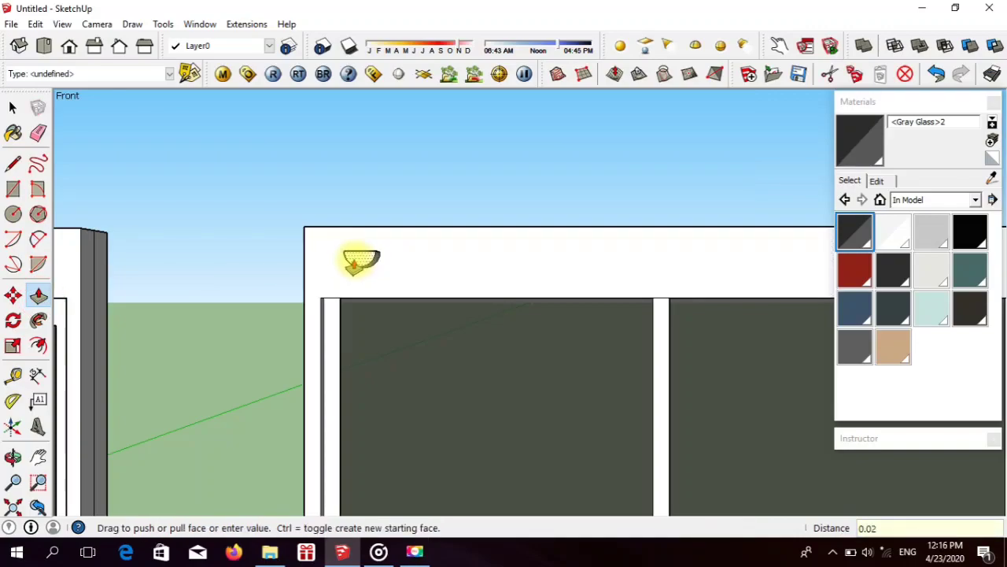
left_click(418, 250)
scroll(421, 255, "down", 4)
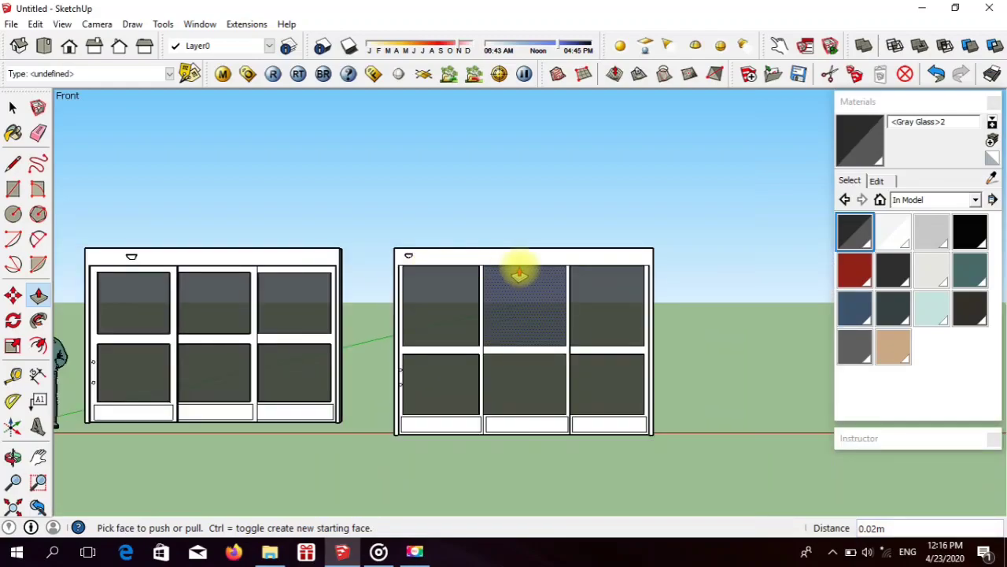
Step: Group all geometry of the new sliding door, from header to bottom panels, into one group and clear the selection
left_click(12, 107)
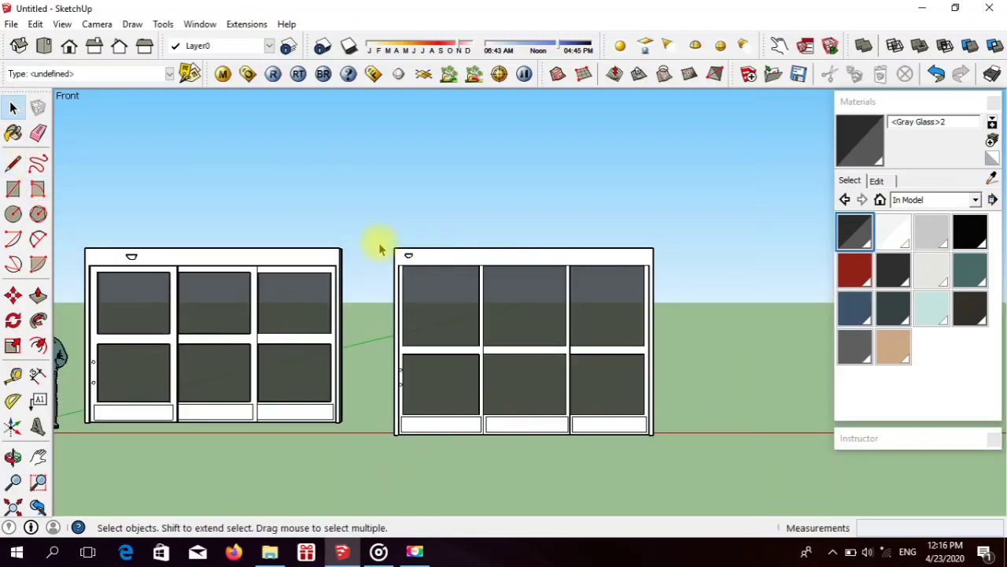
left_click_drag(464, 333, 676, 473)
right_click(519, 333)
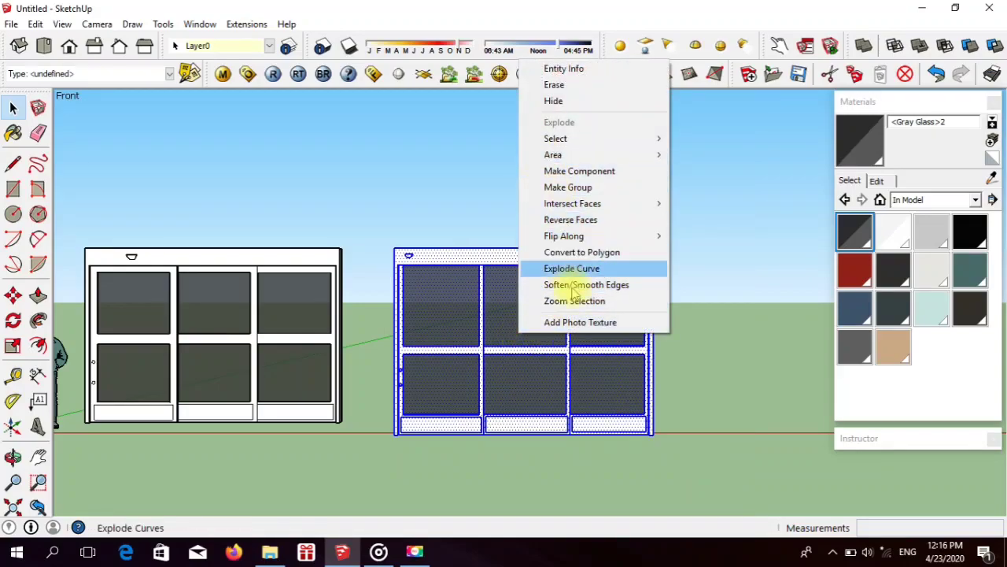
left_click(568, 187)
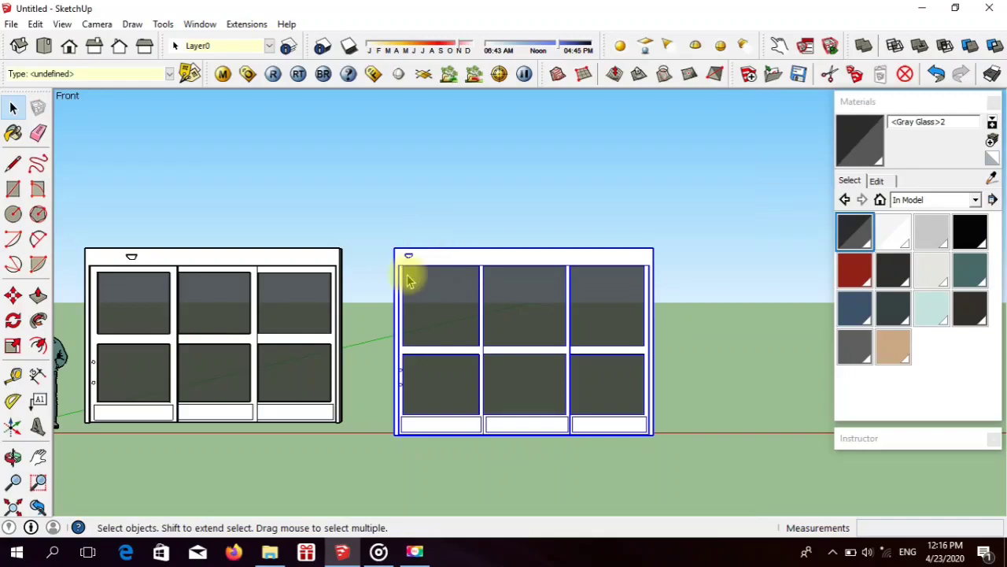
key("Escape")
Step: Examine the finished door beside the reference door from angled views and from the front
left_click(12, 456)
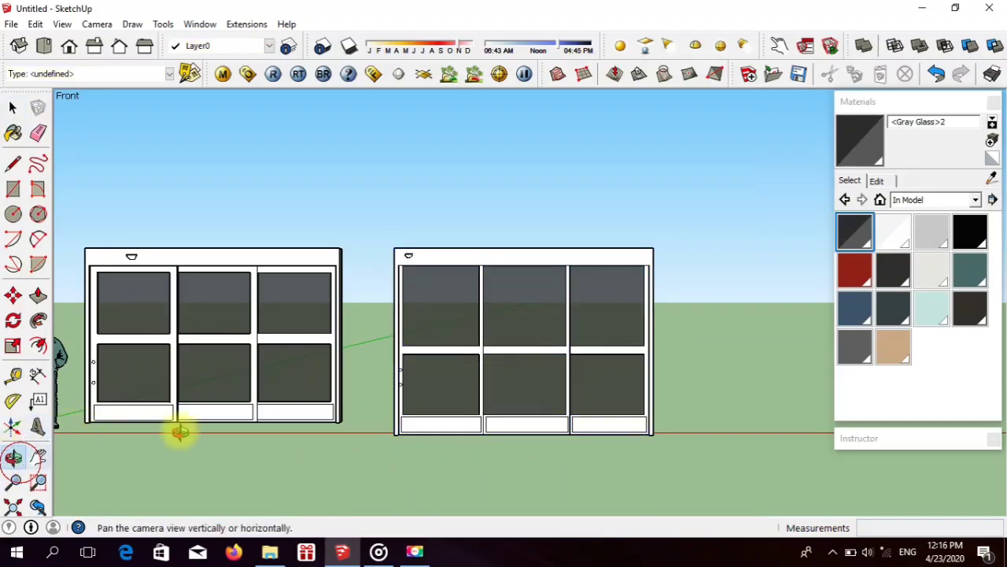
left_click_drag(438, 360, 294, 428)
scroll(521, 370, "up", 4)
left_click_drag(451, 377, 804, 348)
scroll(577, 349, "up", 5)
scroll(318, 385, "down", 4)
left_click_drag(318, 385, 108, 93)
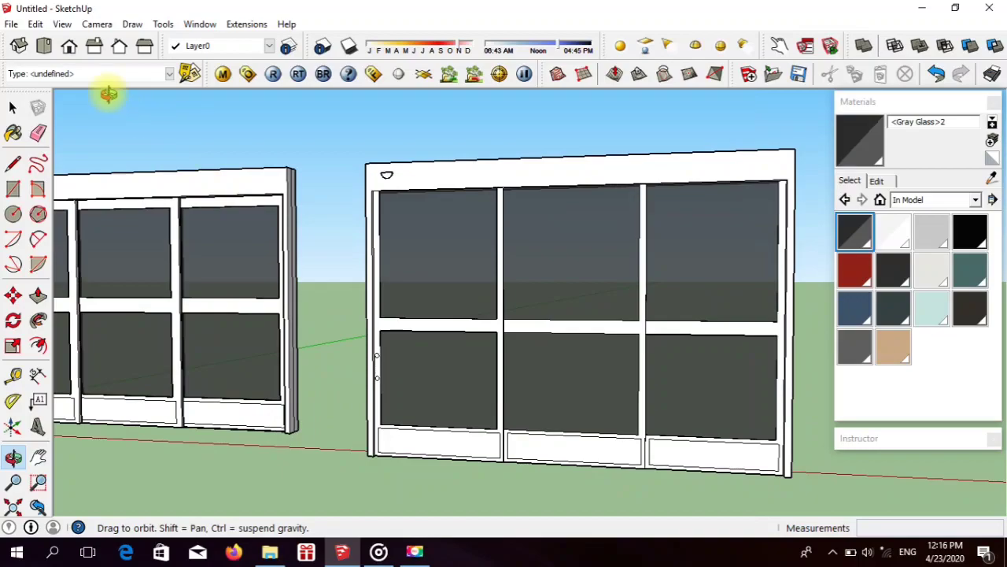
left_click(69, 45)
scroll(207, 286, "down", 3)
scroll(414, 301, "down", 3)
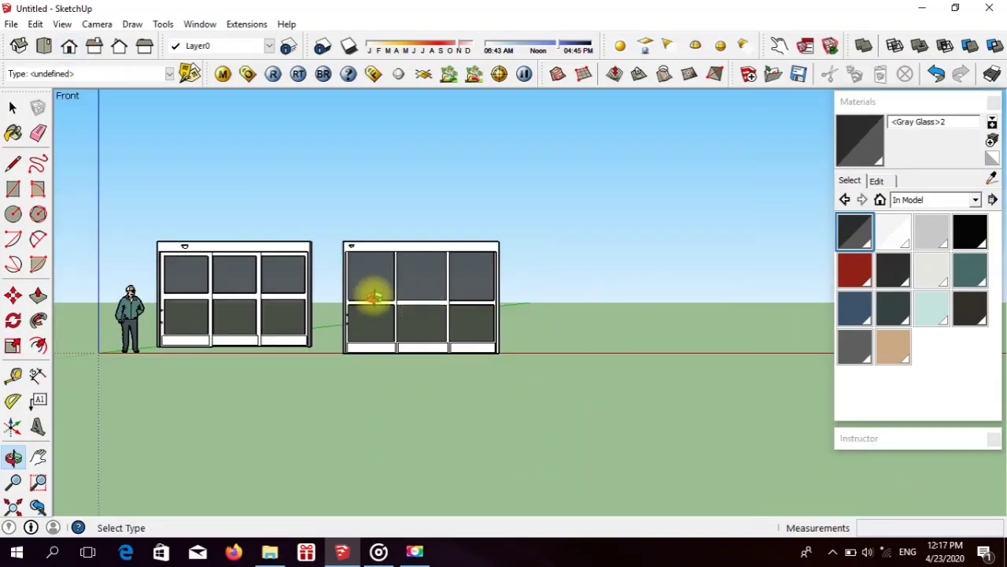
scroll(281, 301, "up", 2)
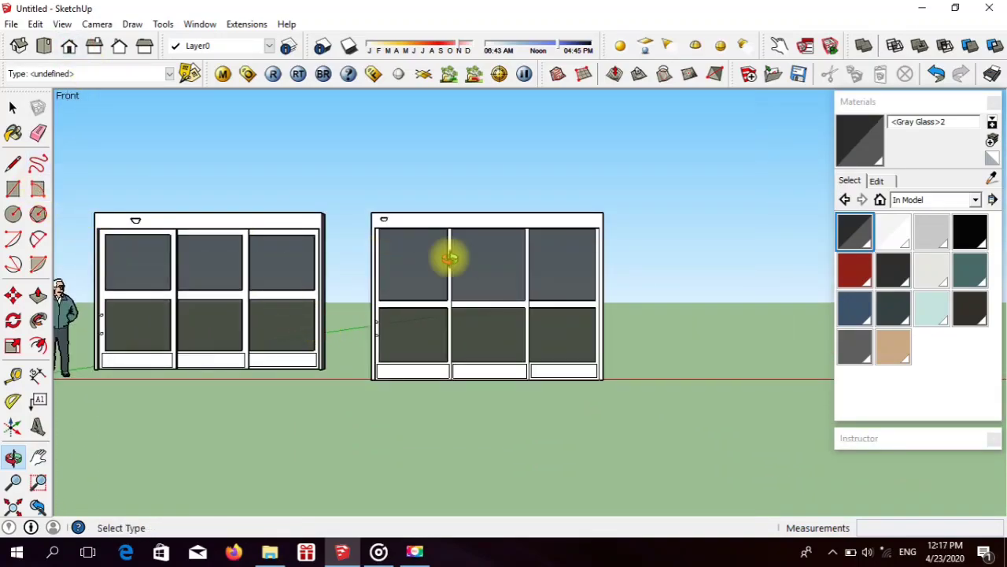